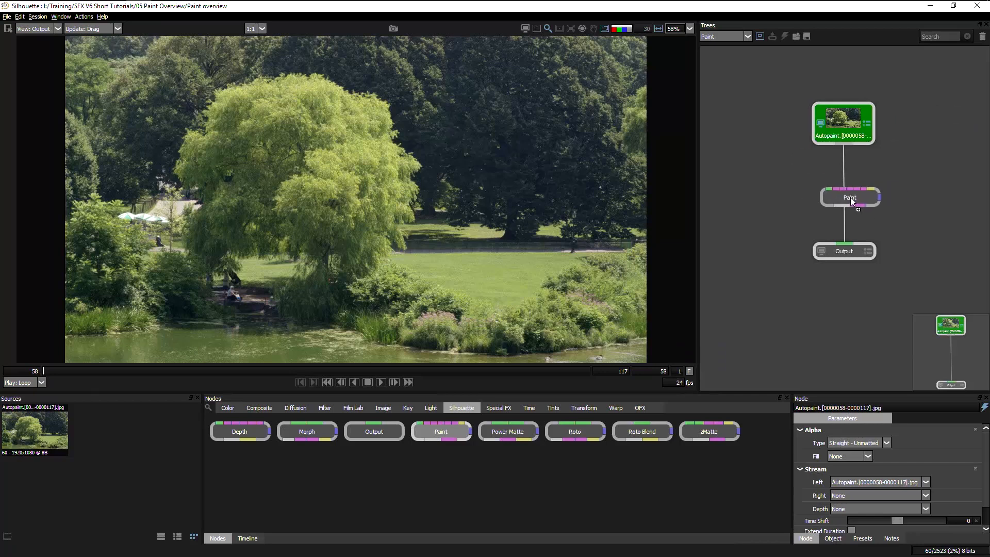
# Step: Insert a Paint node between the Autopaint source and the Output node and select it for editing
pyautogui.moveTo(849, 197); pyautogui.dragTo(843, 199)
pyautogui.click(842, 199)
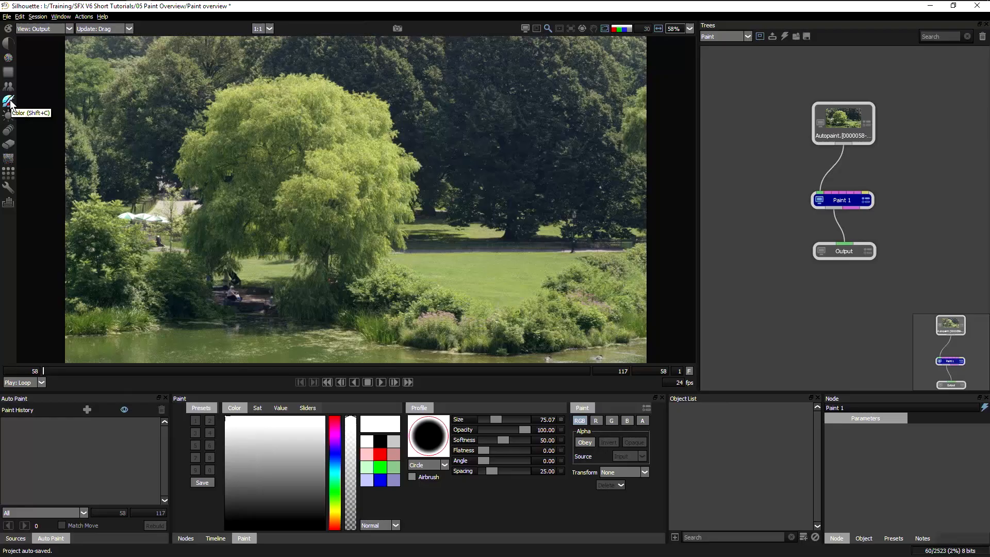
# Step: Look through the remaining paint brushes and their settings, including Drag, Mosaic and Scatter
pyautogui.click(10, 117)
pyautogui.click(9, 132)
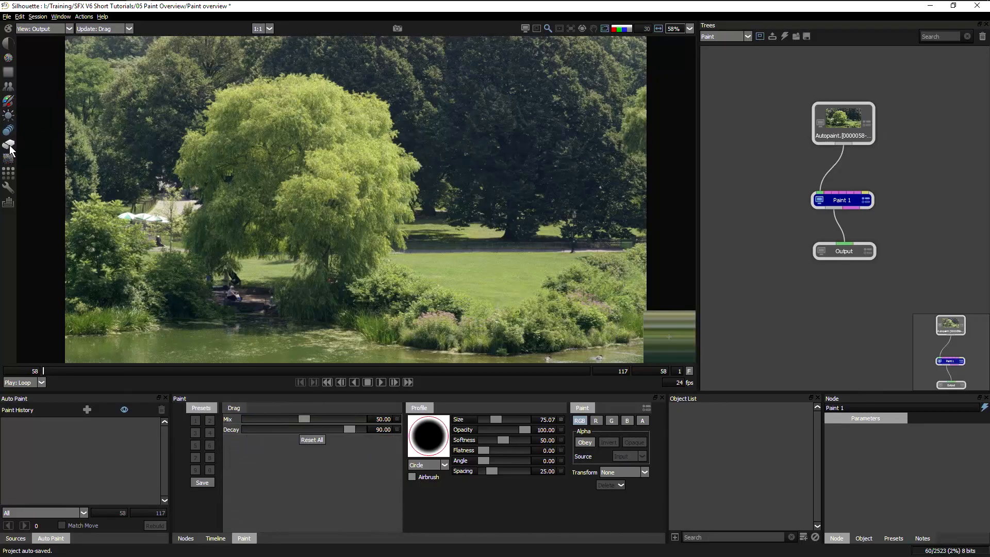
pyautogui.click(9, 160)
pyautogui.click(9, 173)
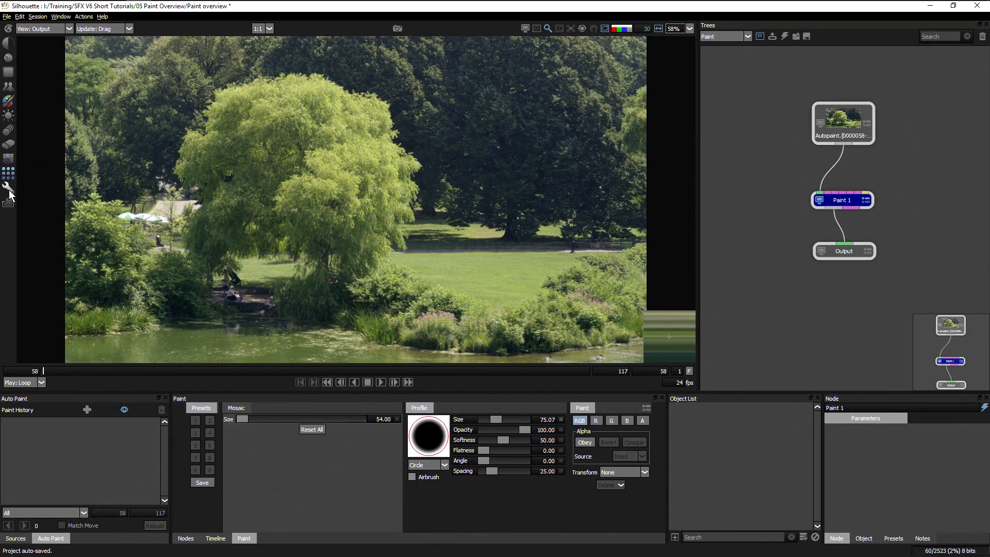
pyautogui.click(8, 186)
pyautogui.click(8, 202)
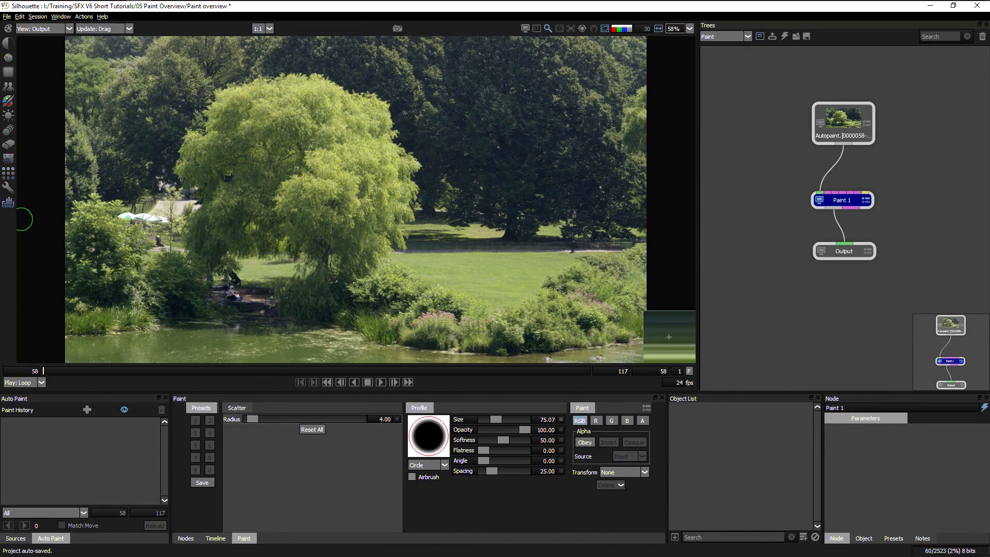
# Step: Try the BW brush with test strokes on the lawn, bush and willow, using the Luminance, Average and Green modes
pyautogui.click(8, 43)
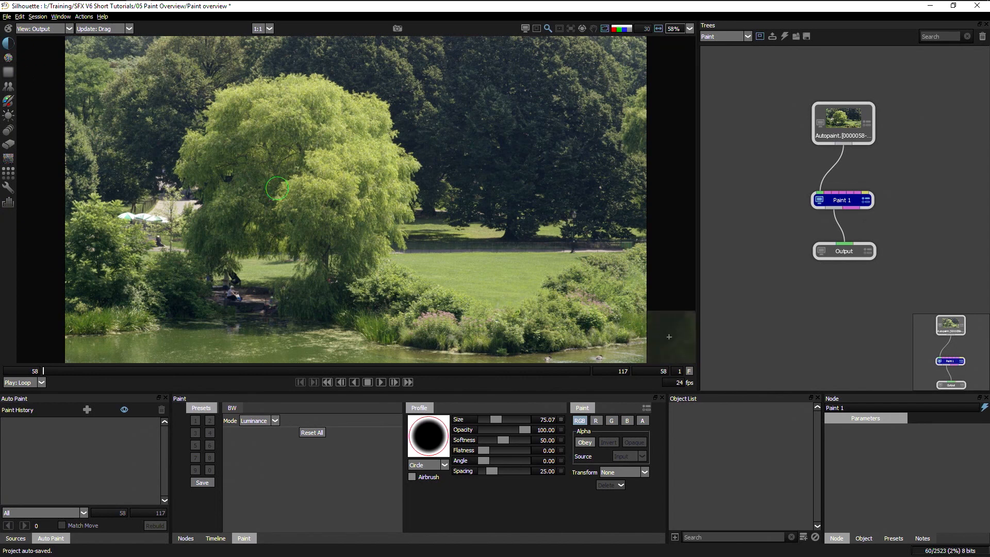
pyautogui.moveTo(472, 273)
pyautogui.mouseDown()
pyautogui.moveTo(537, 271)
pyautogui.moveTo(516, 279)
pyautogui.mouseUp()
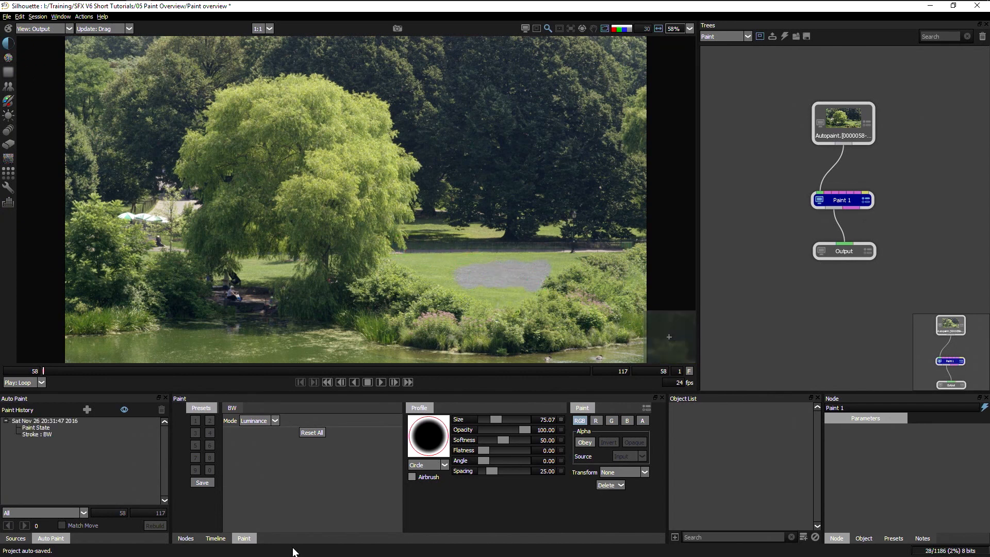
pyautogui.click(264, 421)
pyautogui.click(265, 440)
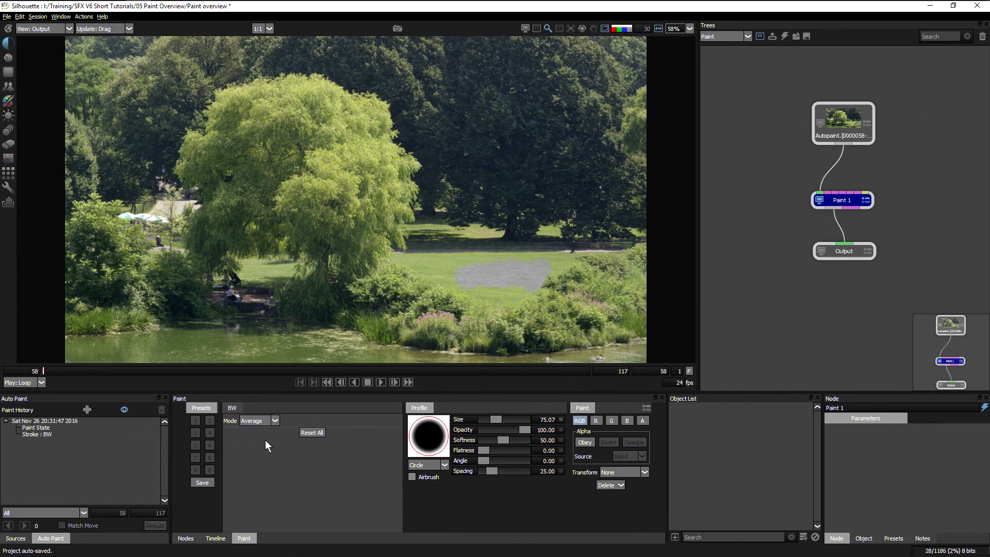
pyautogui.moveTo(391, 290); pyautogui.dragTo(425, 286)
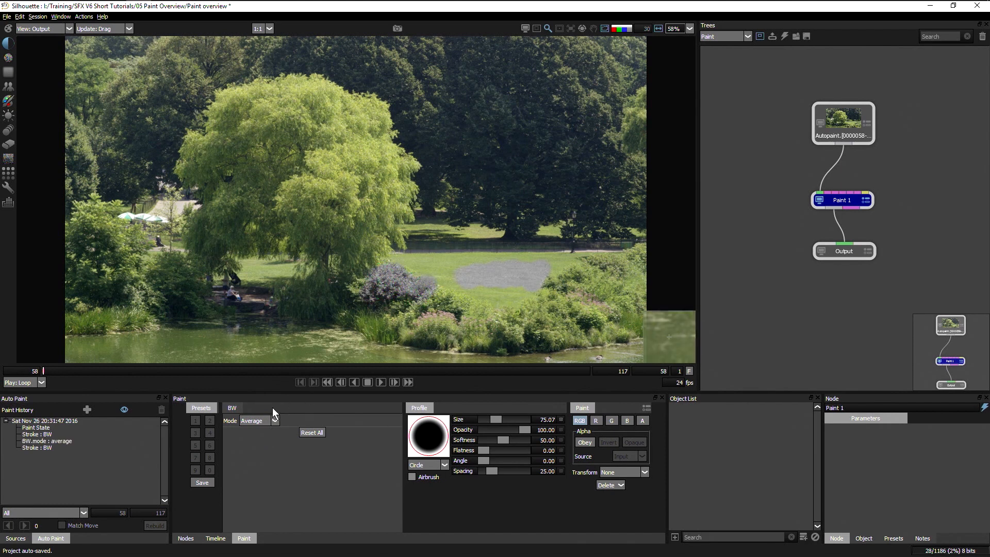
pyautogui.moveTo(346, 158)
pyautogui.mouseDown()
pyautogui.moveTo(330, 187)
pyautogui.moveTo(356, 215)
pyautogui.mouseUp()
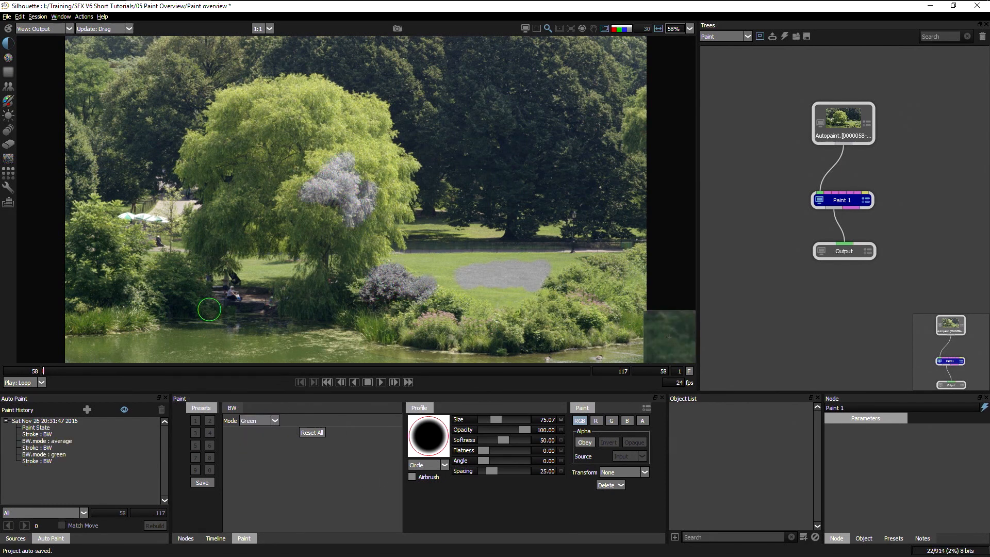
# Step: Undo all the black-and-white test strokes and the mode changes
pyautogui.hotkey('ctrl', 'z')
pyautogui.hotkey('ctrl', 'z')
pyautogui.hotkey('ctrl', 'z')
pyautogui.hotkey('ctrl', 'z')
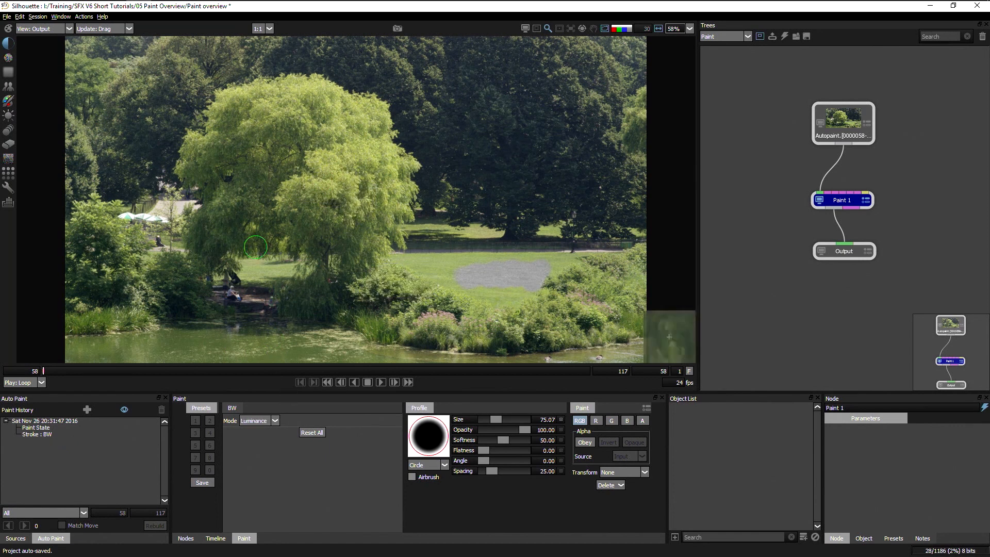
pyautogui.hotkey('ctrl', 'z')
# Step: Paint out the algae patches in the middle of the pond using the Blemish brush at size 28.21
pyautogui.click(8, 58)
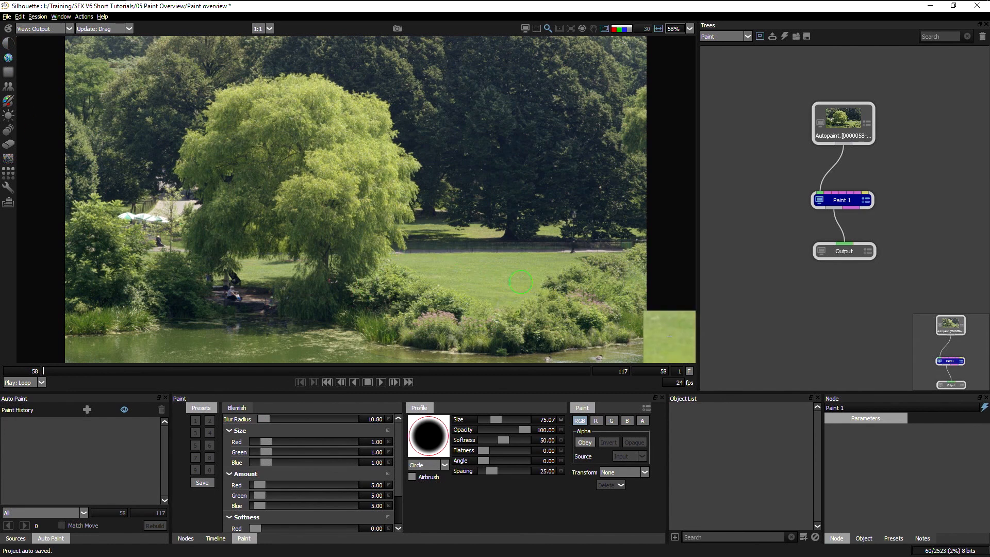
pyautogui.scroll(4, 466, 202)
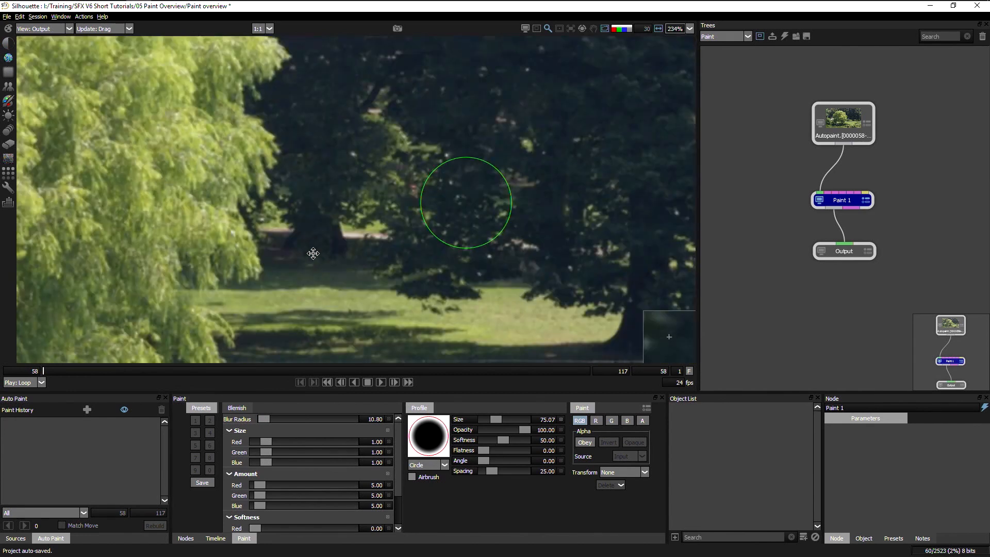
pyautogui.moveTo(314, 252)
pyautogui.mouseDown()
pyautogui.moveTo(373, 103)
pyautogui.moveTo(325, 41)
pyautogui.moveTo(172, 16)
pyautogui.moveTo(161, 37)
pyautogui.mouseUp()
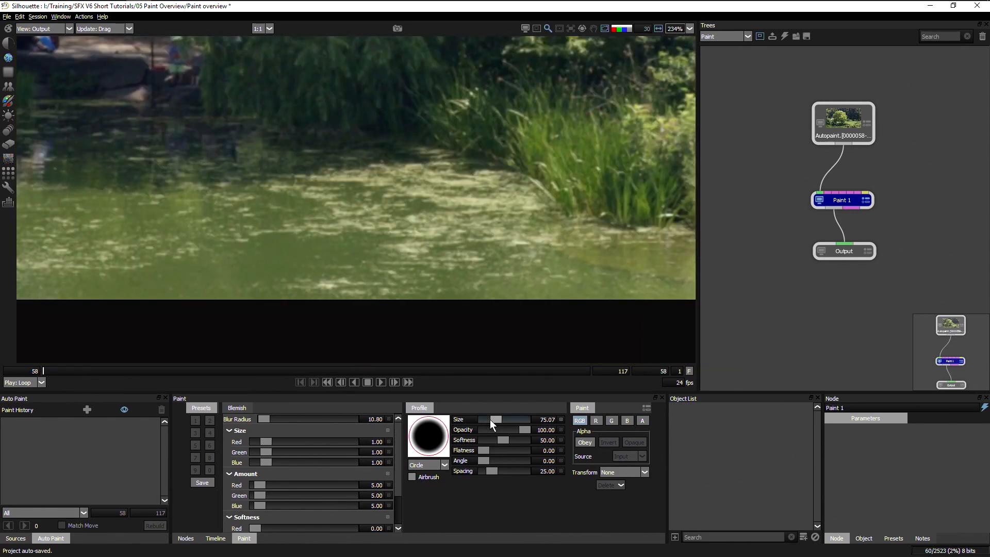
pyautogui.moveTo(490, 419); pyautogui.dragTo(487, 419)
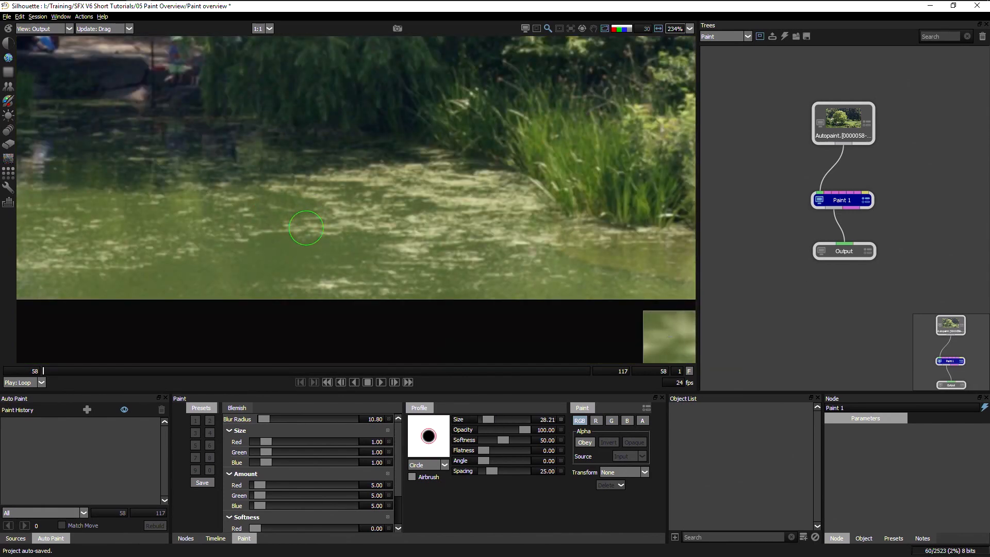
pyautogui.moveTo(298, 221); pyautogui.dragTo(291, 234)
pyautogui.click(287, 231)
pyautogui.click(280, 232)
pyautogui.click(257, 234)
pyautogui.click(255, 236)
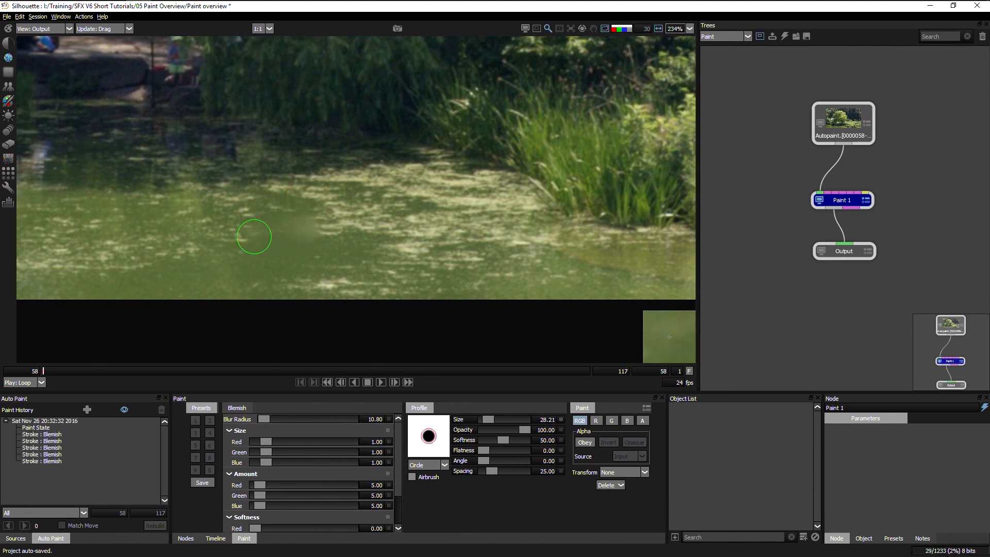
pyautogui.click(244, 240)
pyautogui.click(231, 239)
pyautogui.click(295, 237)
# Step: Paint out the light specks on the water along the lower edge of the image with short Blemish strokes
pyautogui.click(315, 282)
pyautogui.click(331, 284)
pyautogui.click(339, 284)
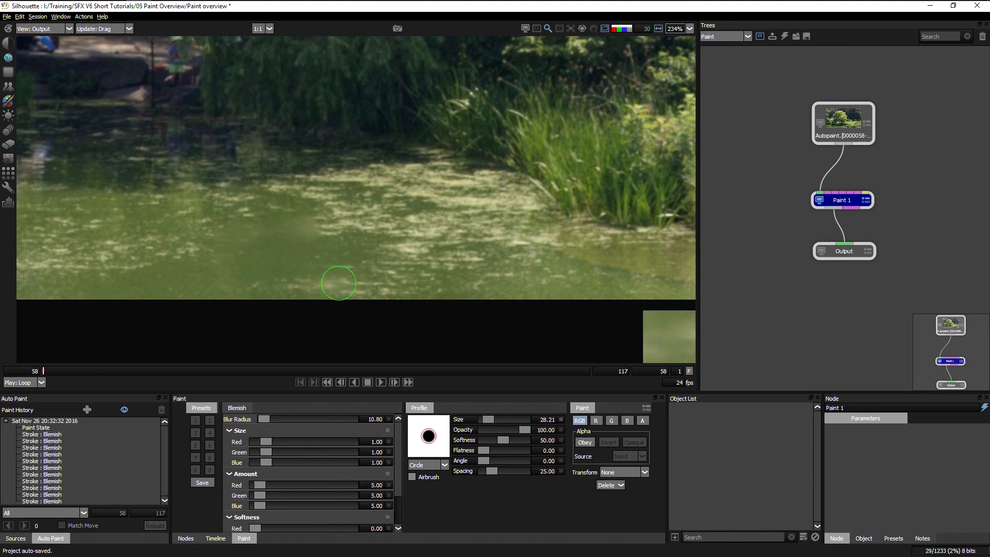
pyautogui.click(328, 287)
pyautogui.click(340, 281)
pyautogui.click(354, 276)
pyautogui.click(349, 270)
# Step: Remove the algae specks on the water in front of the reeds with more Blemish strokes
pyautogui.moveTo(475, 277)
pyautogui.mouseDown()
pyautogui.moveTo(332, 329)
pyautogui.moveTo(341, 327)
pyautogui.mouseUp()
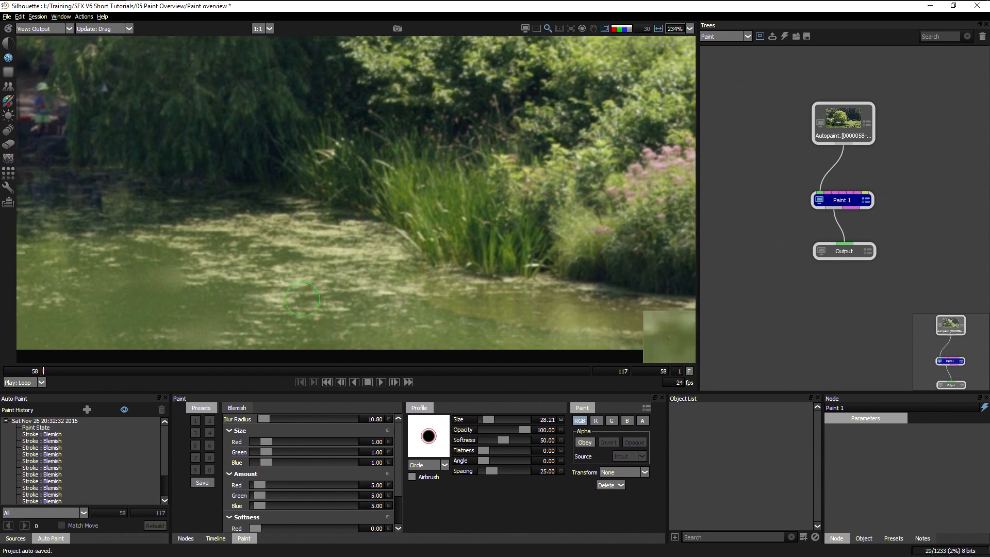
pyautogui.click(327, 306)
pyautogui.click(341, 311)
pyautogui.click(345, 310)
pyautogui.click(391, 309)
pyautogui.click(408, 324)
pyautogui.click(351, 326)
pyautogui.click(358, 327)
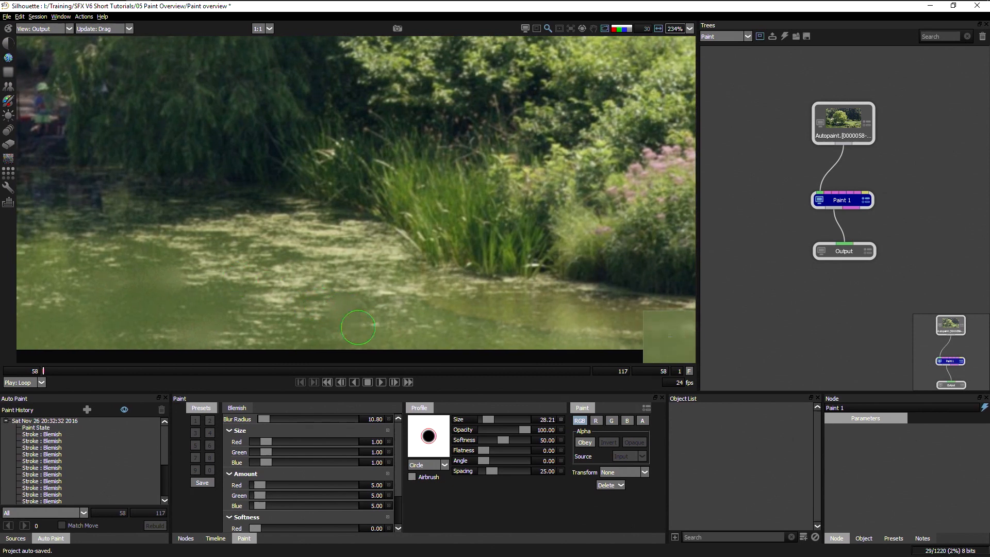
pyautogui.click(376, 329)
pyautogui.click(526, 317)
pyautogui.click(478, 328)
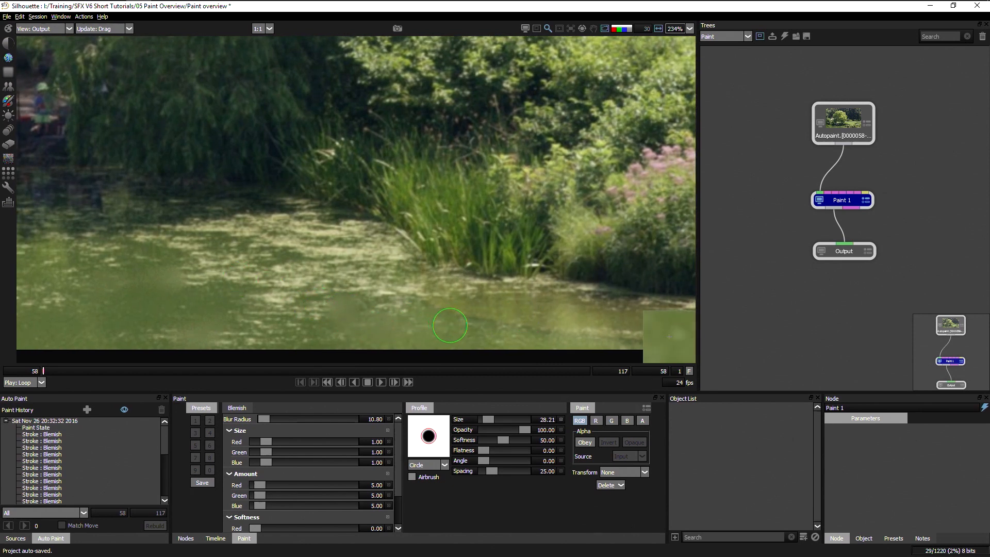
# Step: Compare the original Foreground view with the painted Output view across the whole frame, switching back and forth repeatedly
pyautogui.moveTo(300, 201); pyautogui.dragTo(624, 147)
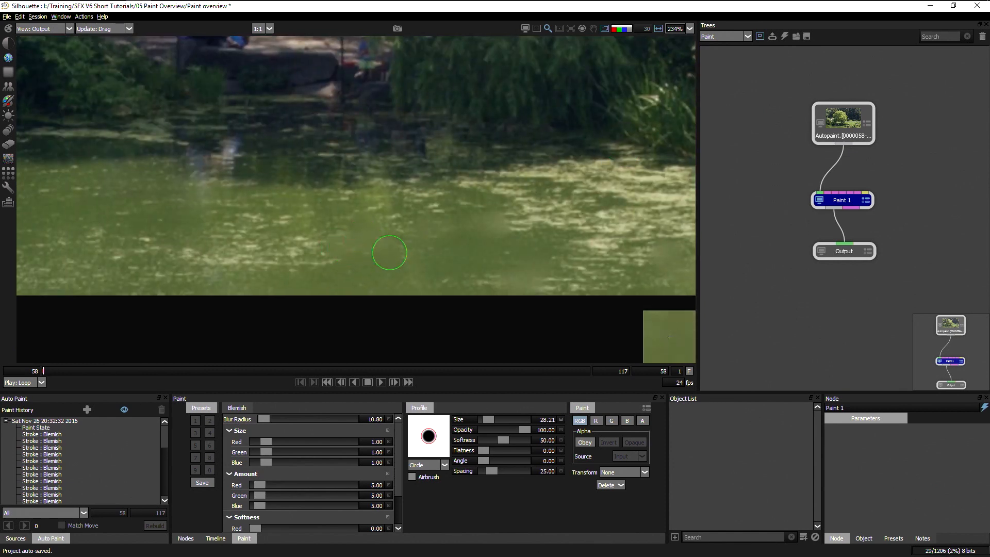
pyautogui.scroll(-3, 500, 170)
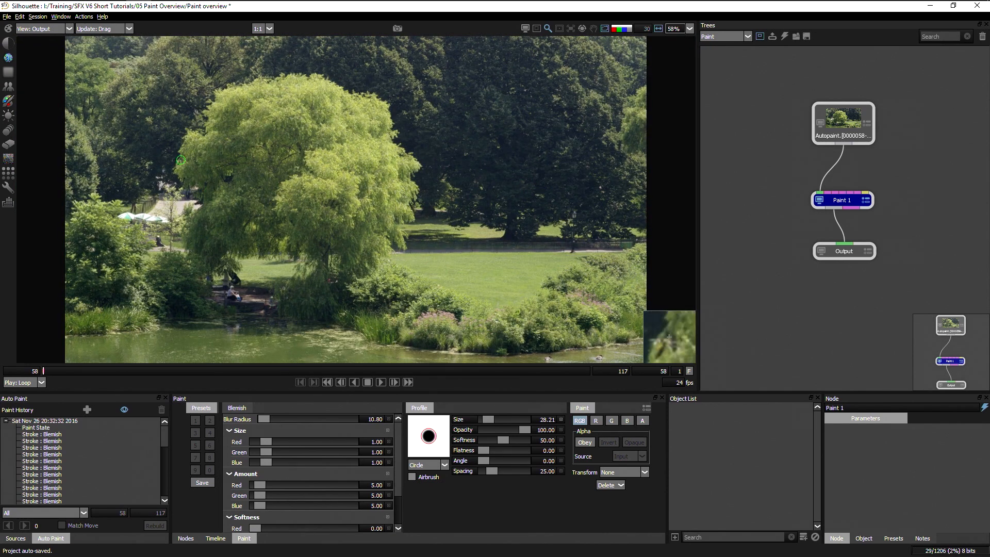
pyautogui.click(60, 30)
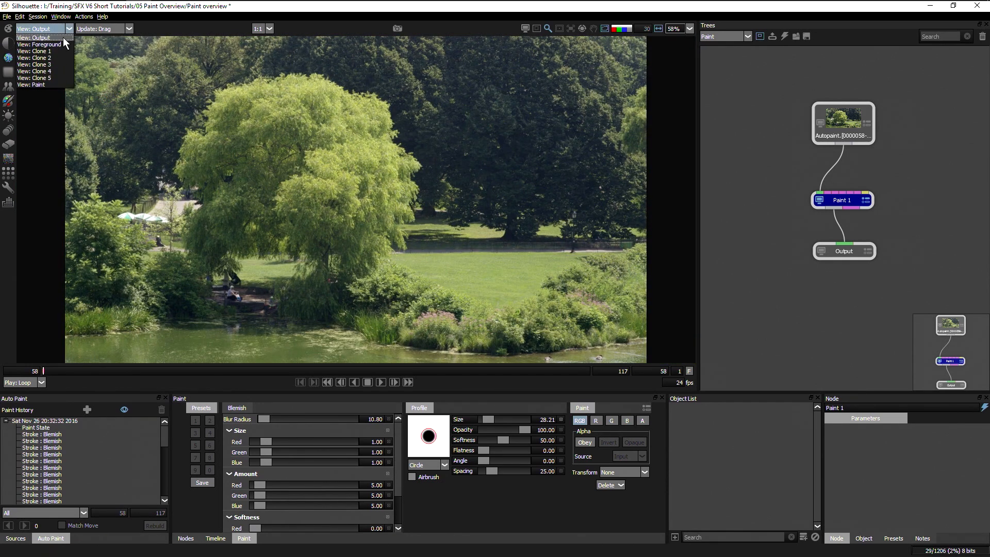
pyautogui.click(65, 42)
pyautogui.press('`')
pyautogui.press('`')
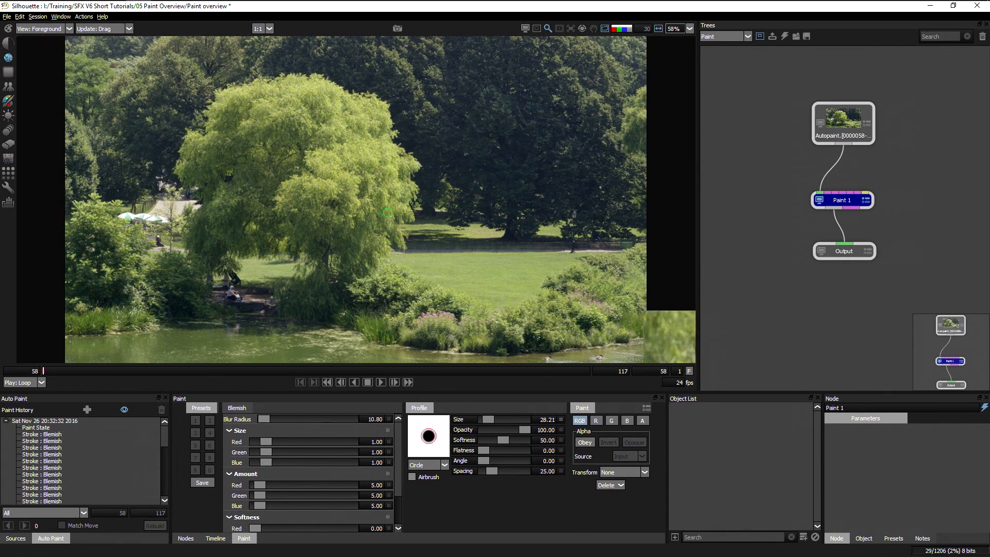
pyautogui.press('`')
pyautogui.press('`')
pyautogui.press('`')
pyautogui.press('`')
pyautogui.press('`')
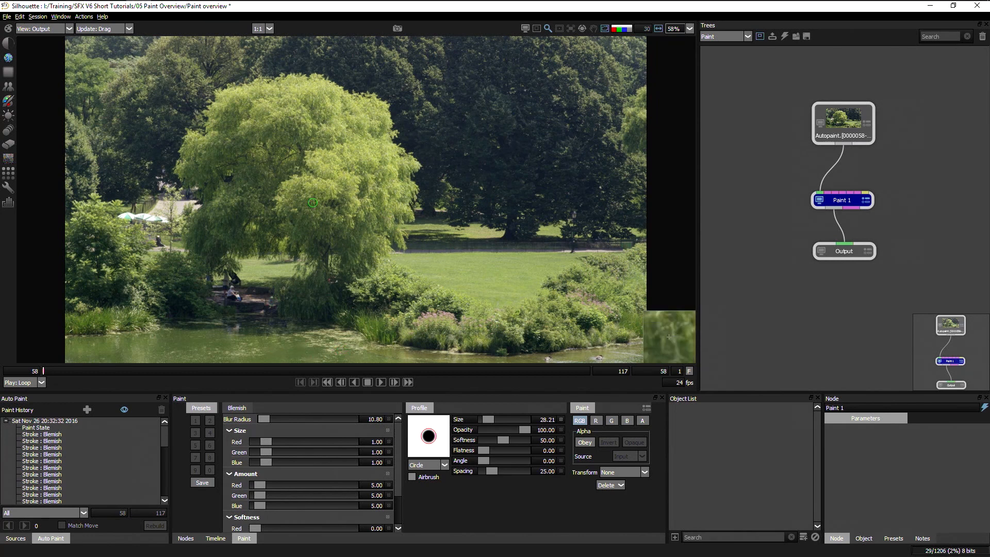
pyautogui.press('`')
pyautogui.press('`')
pyautogui.press('`')
pyautogui.press('`')
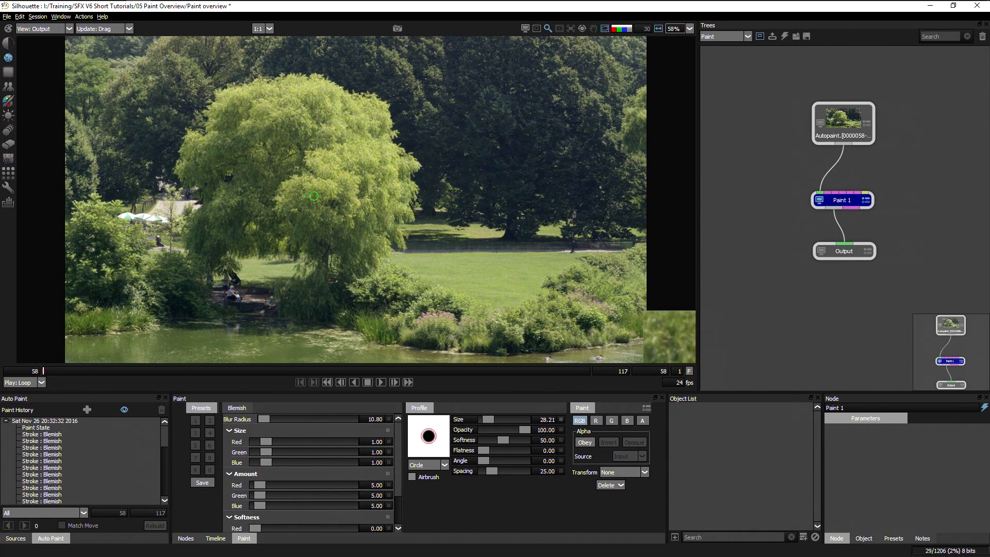
pyautogui.press('`')
pyautogui.press('`')
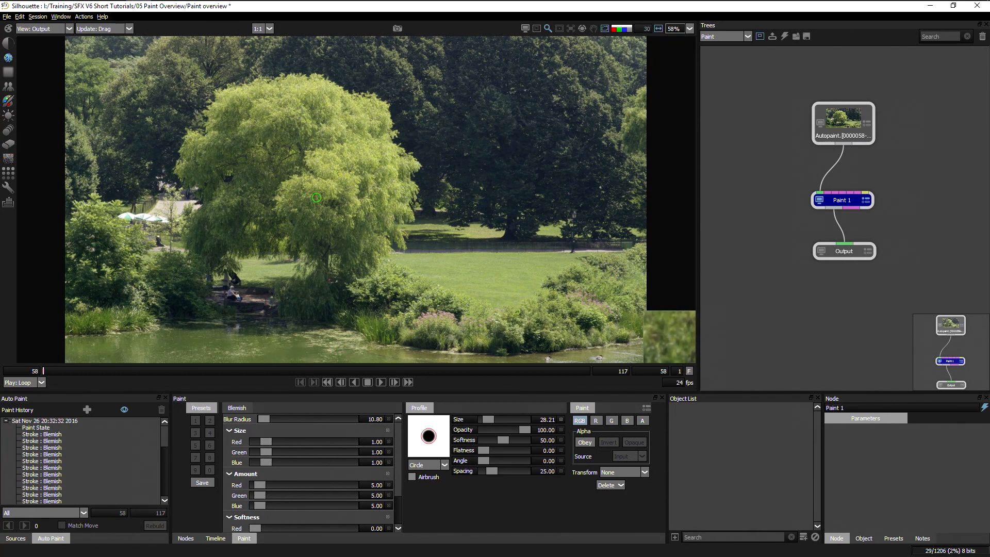
pyautogui.press('`')
pyautogui.press('`')
pyautogui.press('`')
pyautogui.press('`')
pyautogui.press('`')
pyautogui.press('`')
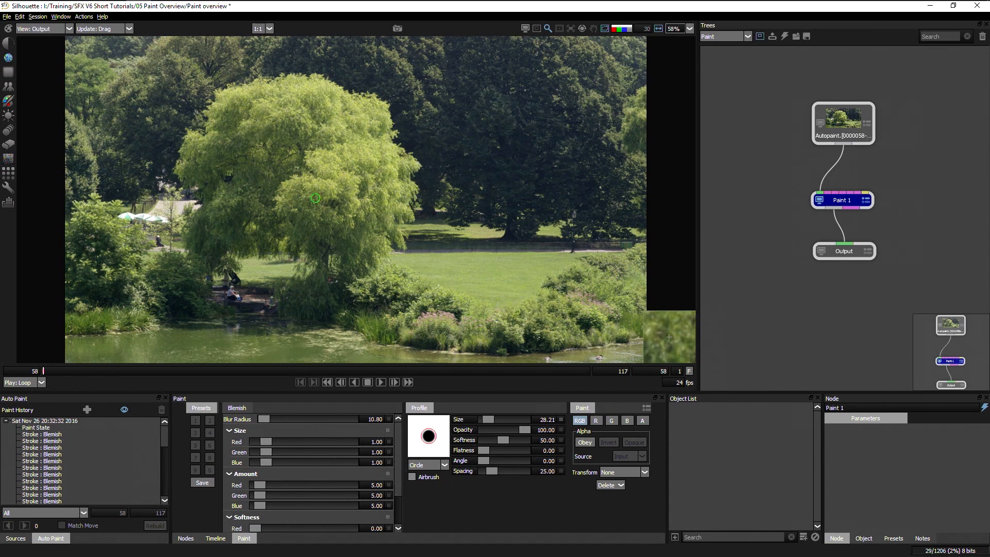
pyautogui.press('`')
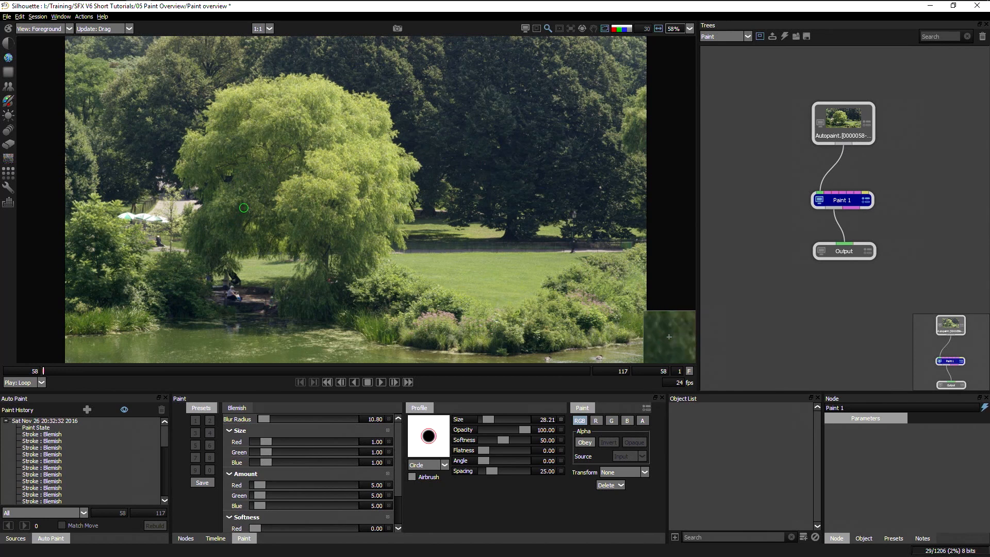
pyautogui.press('`')
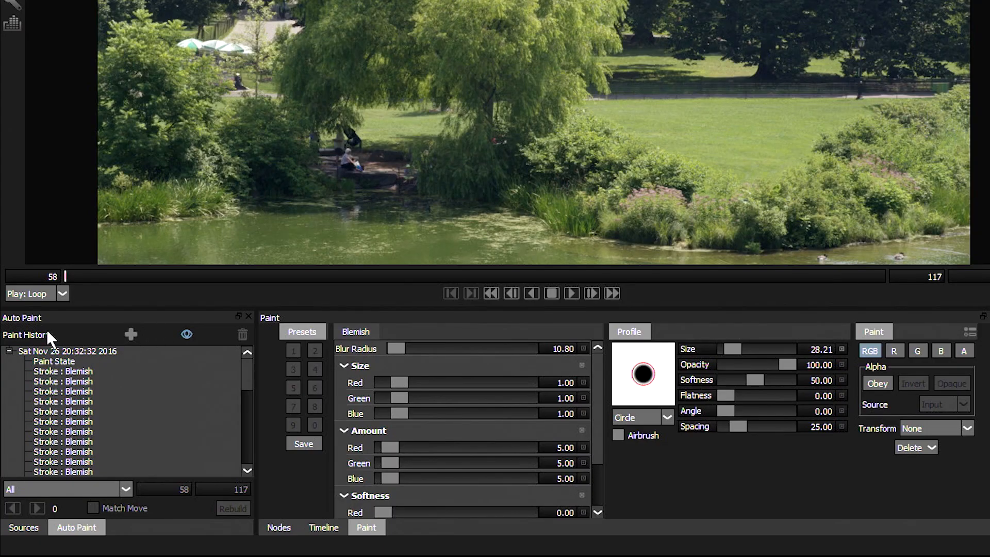
# Step: Select individual Blemish strokes in the Paint History to locate each one on the pond
pyautogui.click(85, 420)
pyautogui.click(79, 393)
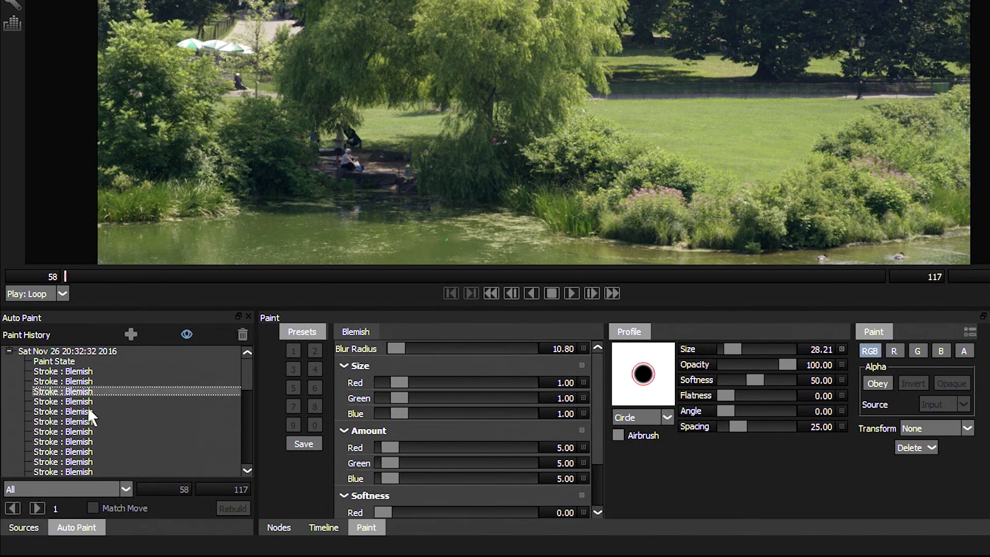
pyautogui.click(95, 442)
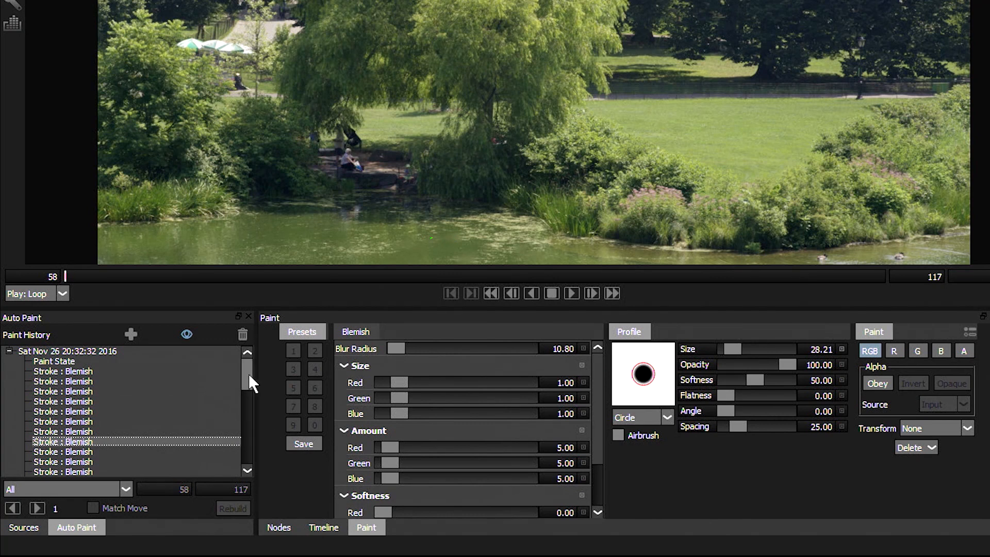
pyautogui.moveTo(248, 374); pyautogui.dragTo(249, 400)
pyautogui.click(75, 402)
pyautogui.click(70, 432)
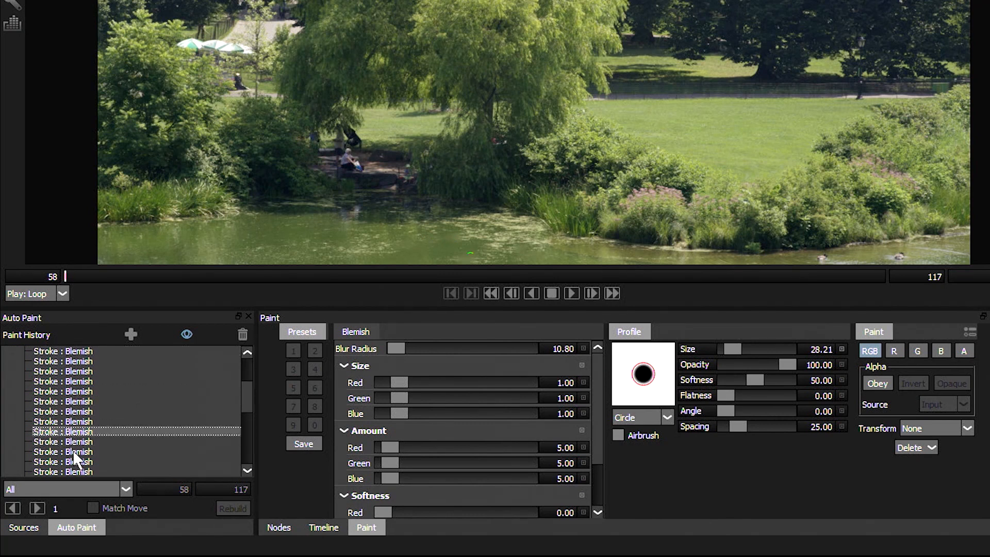
pyautogui.click(72, 451)
pyautogui.click(69, 402)
pyautogui.click(81, 381)
pyautogui.click(85, 453)
pyautogui.click(79, 470)
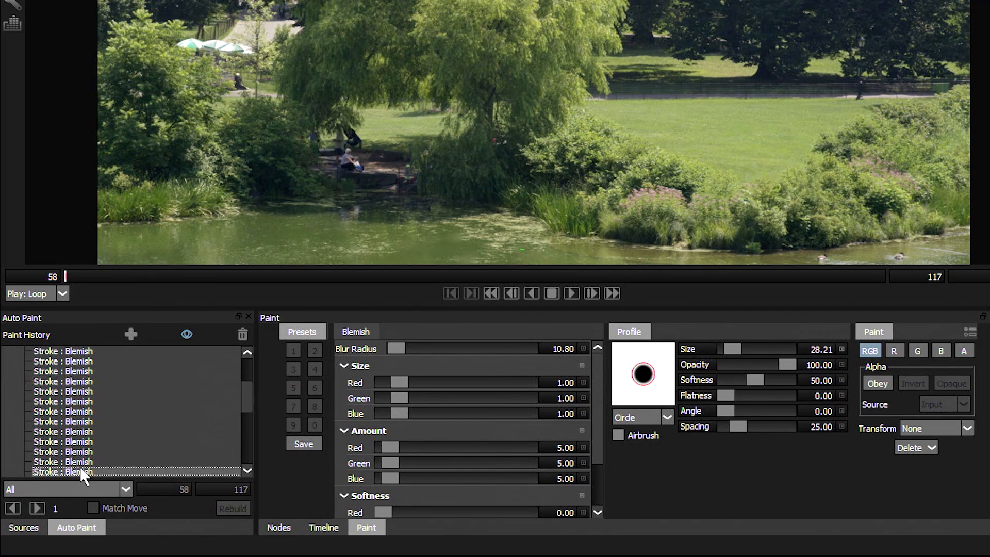
# Step: Select a range of ten consecutive Blemish strokes further down the Paint History
pyautogui.moveTo(246, 395); pyautogui.dragTo(246, 429)
pyautogui.moveTo(80, 452); pyautogui.dragTo(77, 360)
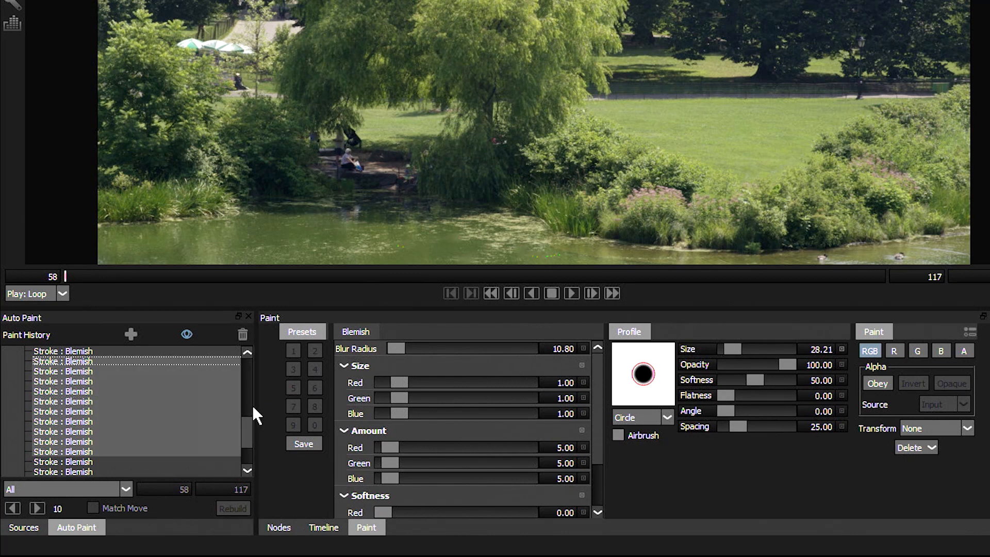
pyautogui.moveTo(248, 442); pyautogui.dragTo(250, 458)
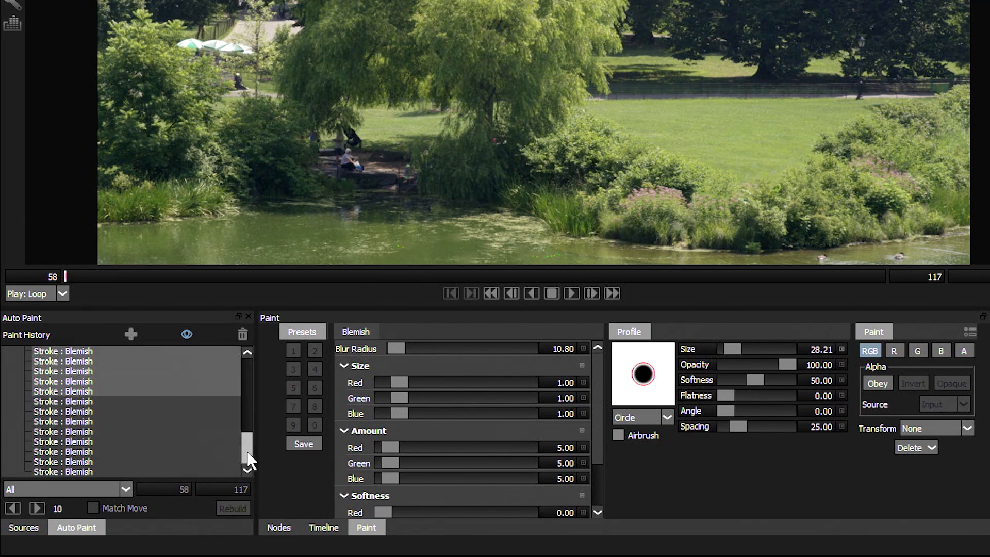
# Step: Delete the ten selected Blemish strokes and the remaining top-level paint entry from the Paint History, rebuilding the frame each time
pyautogui.click(242, 333)
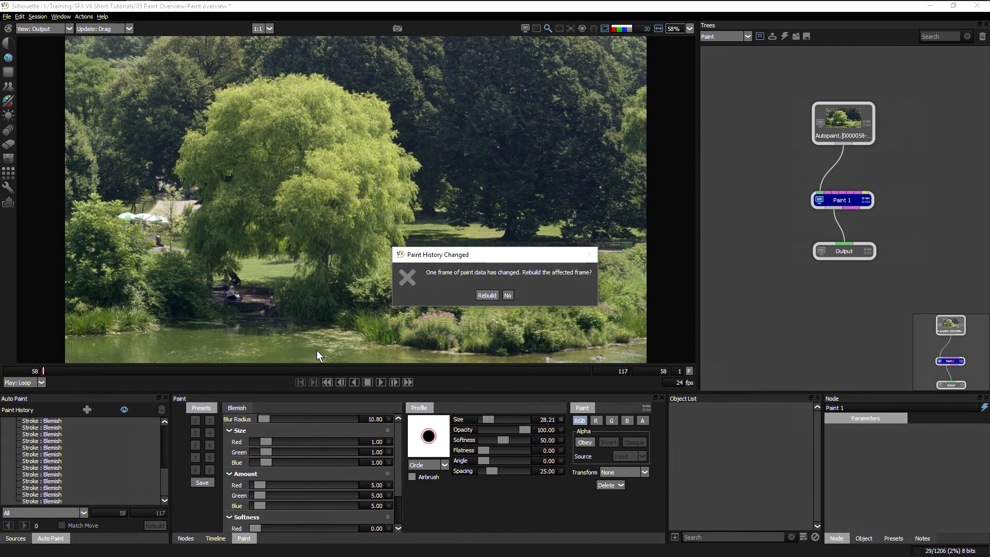
pyautogui.click(487, 295)
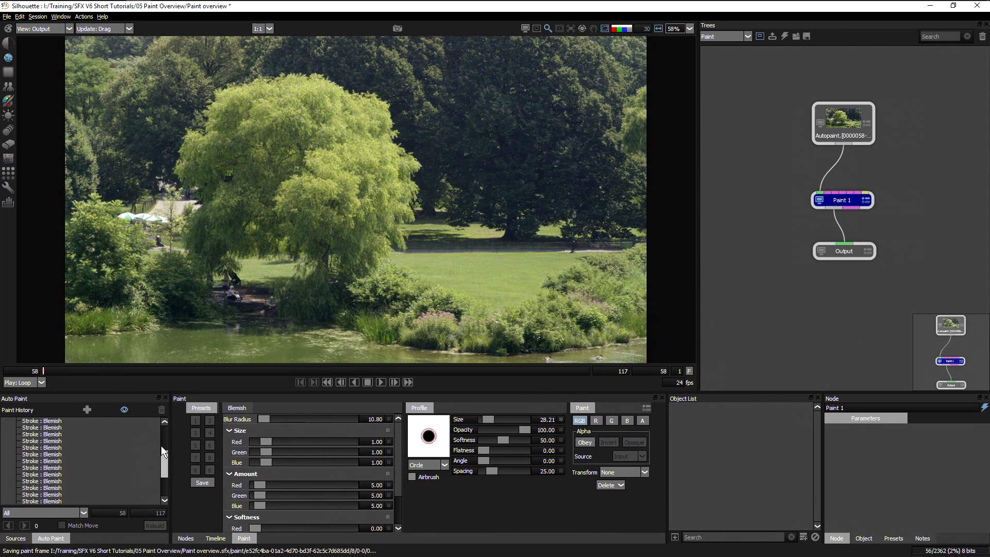
pyautogui.scroll(2, 161, 446)
pyautogui.click(69, 422)
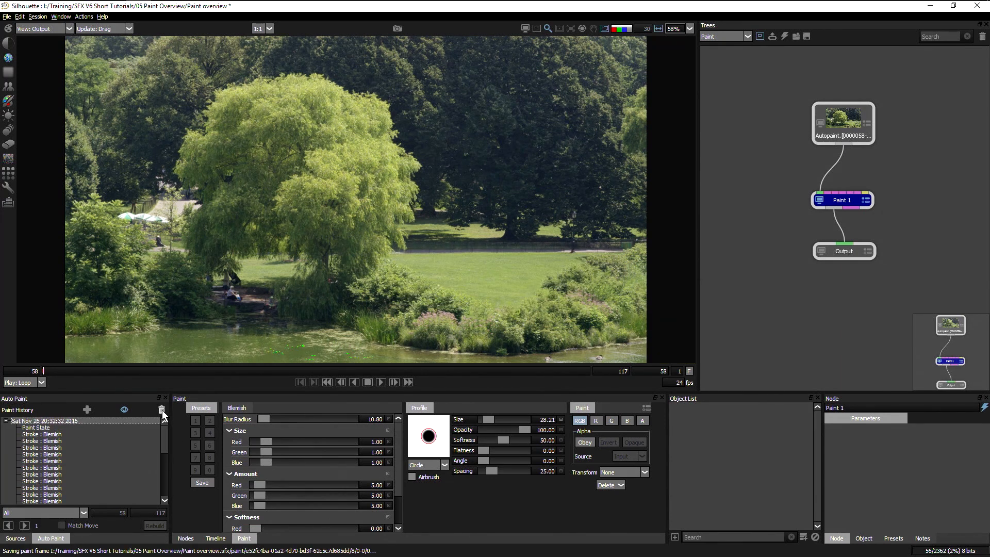
pyautogui.click(162, 410)
pyautogui.click(484, 294)
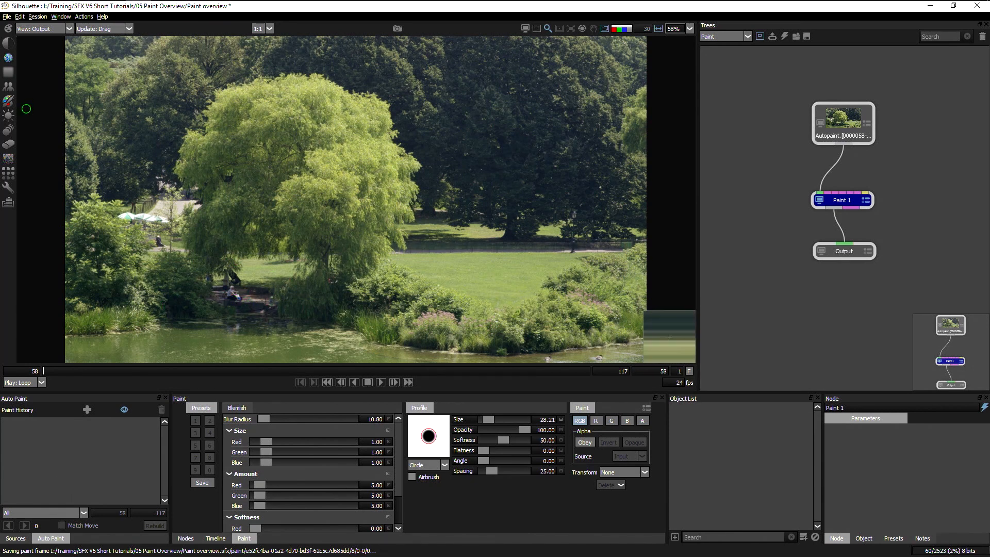
# Step: Blur the pink flowers on the far bank at radius 10.80 and the reeds beside them at radius 193.21
pyautogui.click(11, 73)
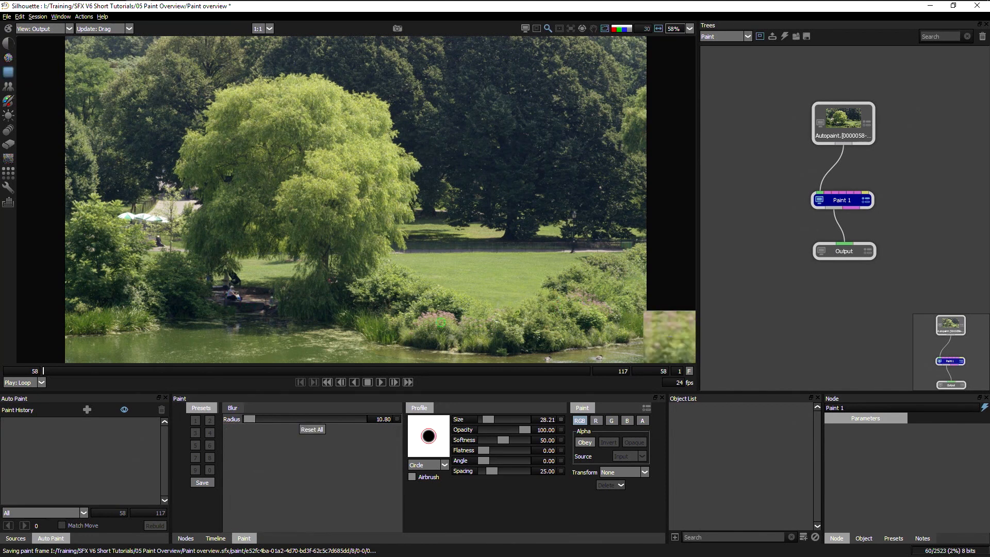
pyautogui.click(429, 320)
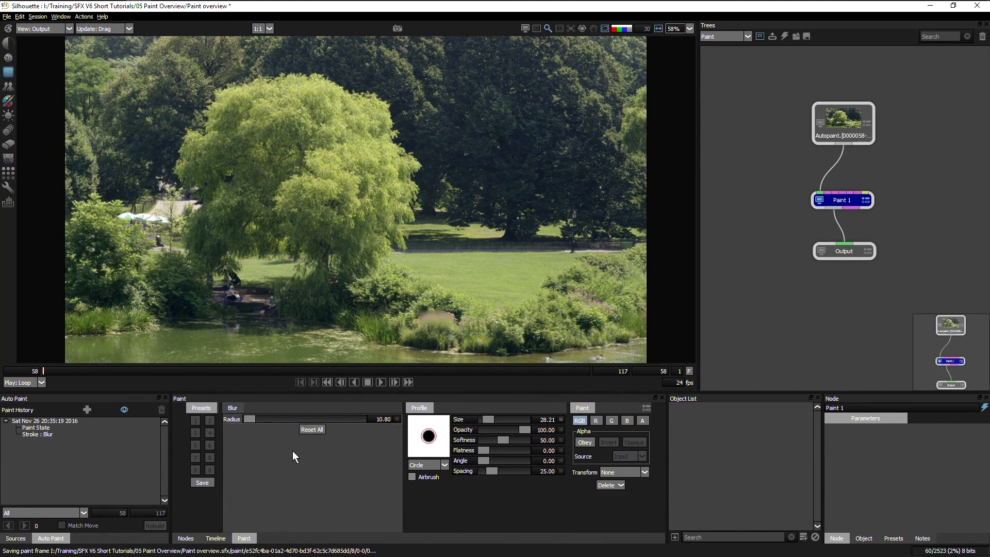
pyautogui.moveTo(251, 418); pyautogui.dragTo(270, 417)
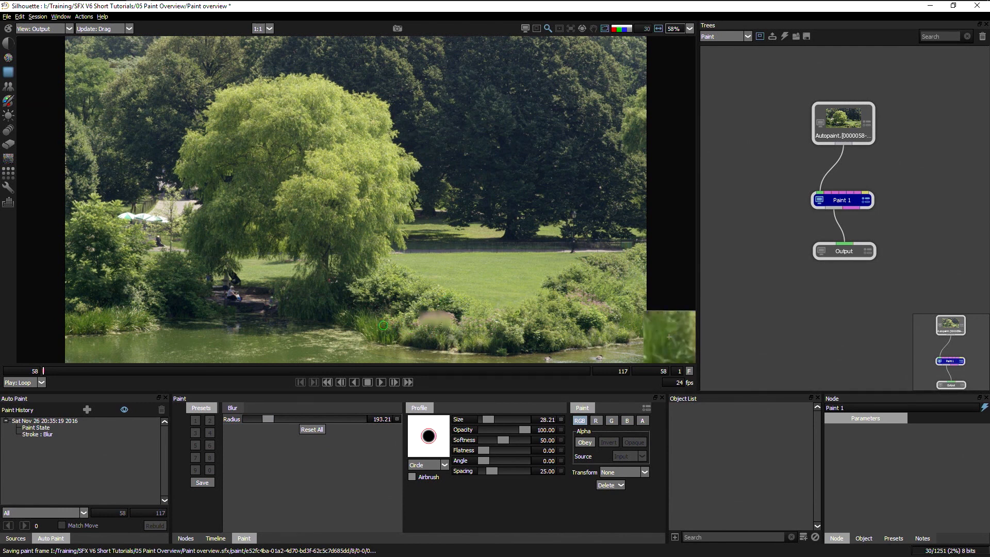
pyautogui.moveTo(383, 325)
pyautogui.mouseDown()
pyautogui.moveTo(361, 331)
pyautogui.moveTo(394, 321)
pyautogui.mouseUp()
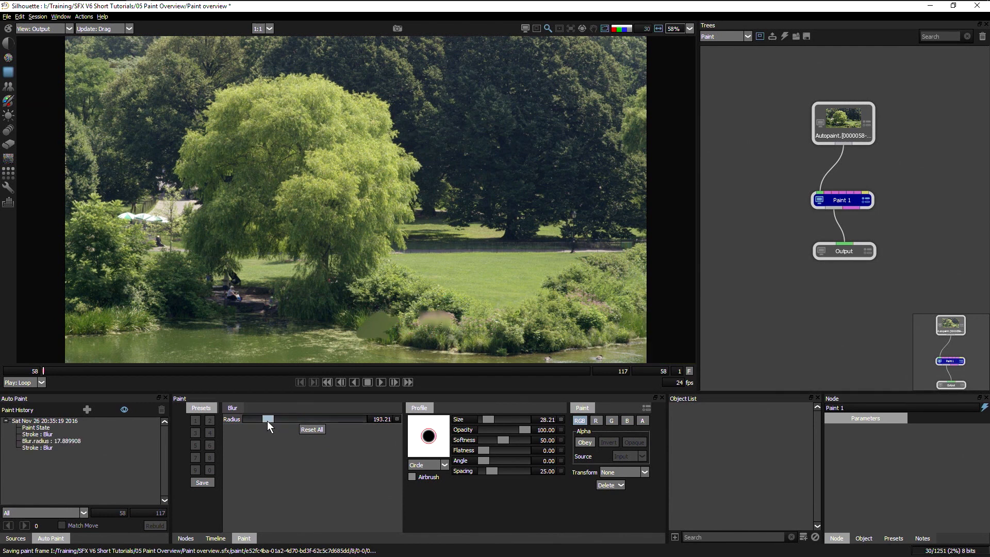
# Step: Paint an underlined "Hello" in magenta over the dark trees with the Color brush
pyautogui.click(8, 101)
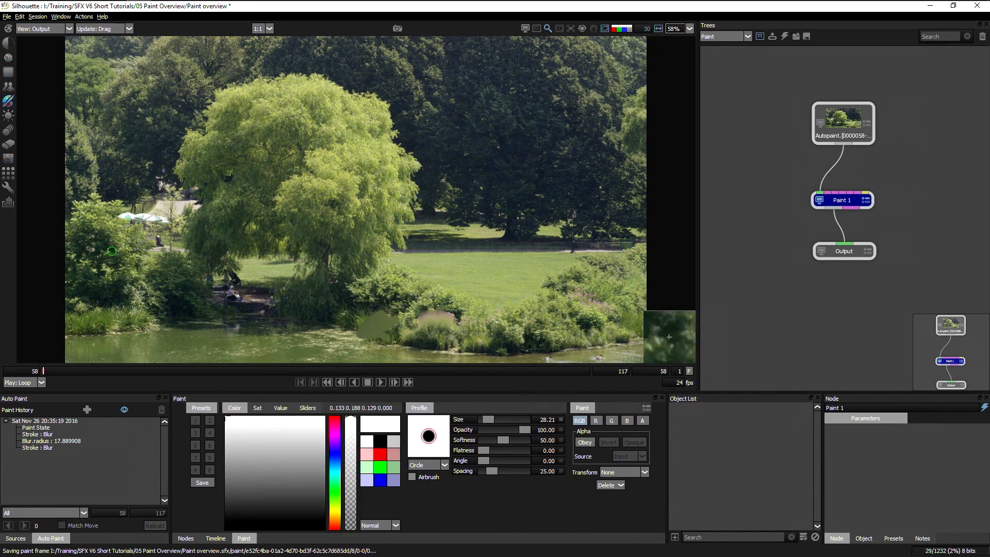
pyautogui.click(335, 437)
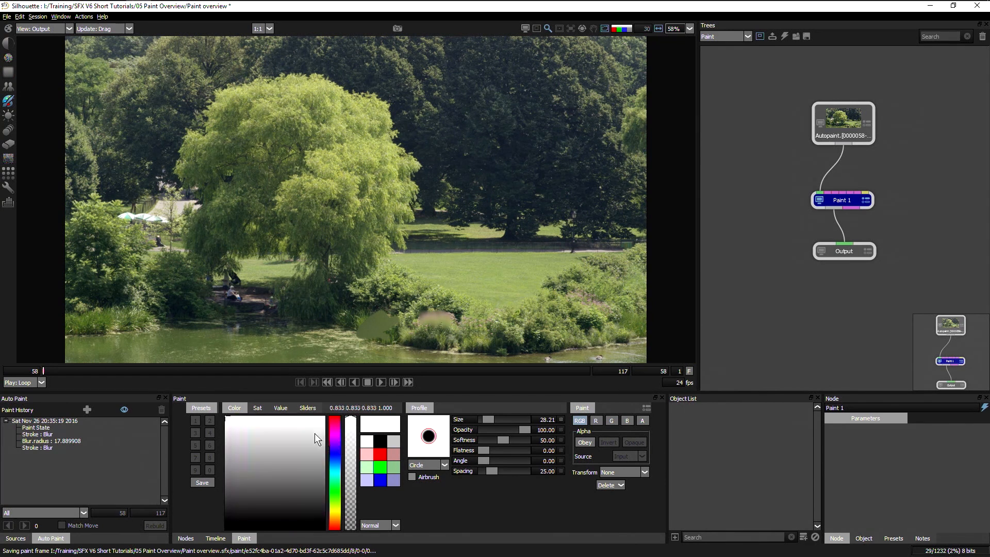
pyautogui.click(337, 431)
pyautogui.click(311, 434)
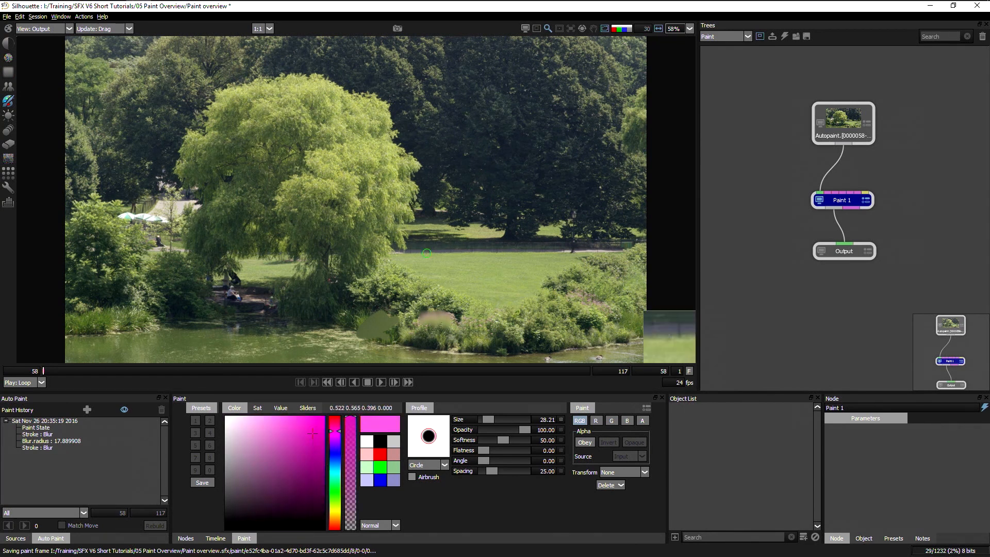
pyautogui.moveTo(461, 146); pyautogui.dragTo(454, 176)
pyautogui.moveTo(450, 163)
pyautogui.mouseDown()
pyautogui.moveTo(474, 172)
pyautogui.moveTo(500, 172)
pyautogui.mouseUp()
pyautogui.moveTo(514, 142)
pyautogui.mouseDown()
pyautogui.moveTo(505, 172)
pyautogui.moveTo(545, 164)
pyautogui.mouseUp()
pyautogui.moveTo(451, 200); pyautogui.dragTo(571, 183)
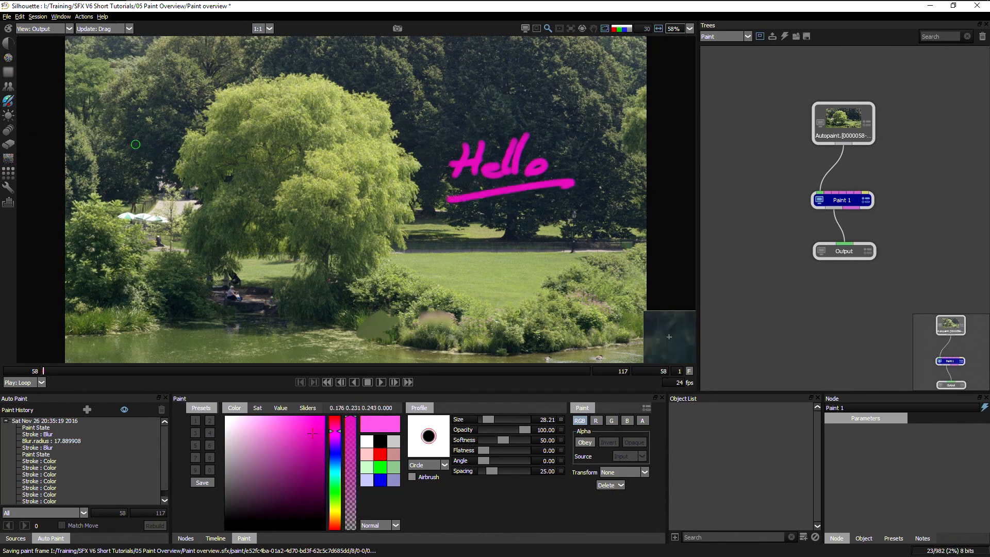
# Step: Shift the hue of the umbrellas behind the bushes with the Color Correct brush, using a negative Hue value
pyautogui.click(8, 115)
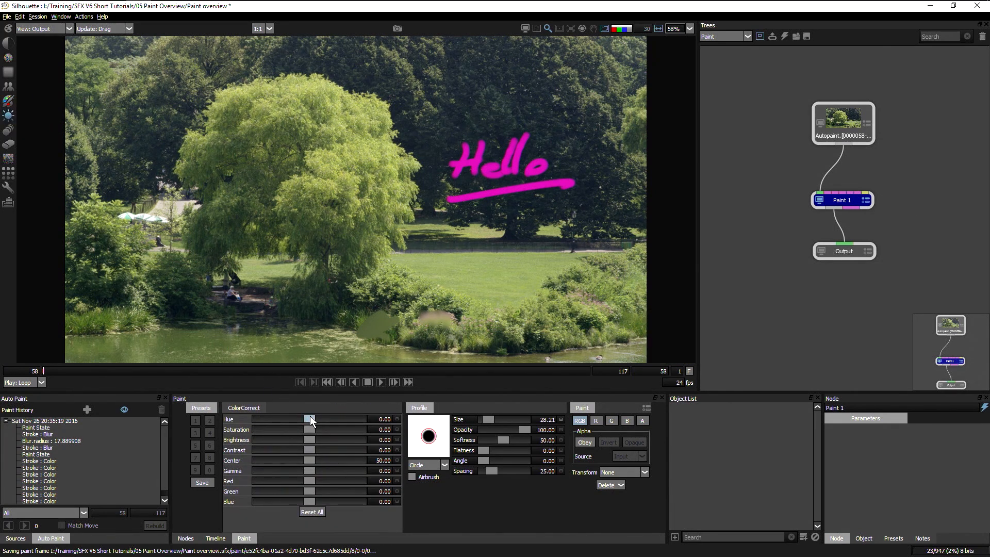
pyautogui.moveTo(309, 418); pyautogui.dragTo(281, 416)
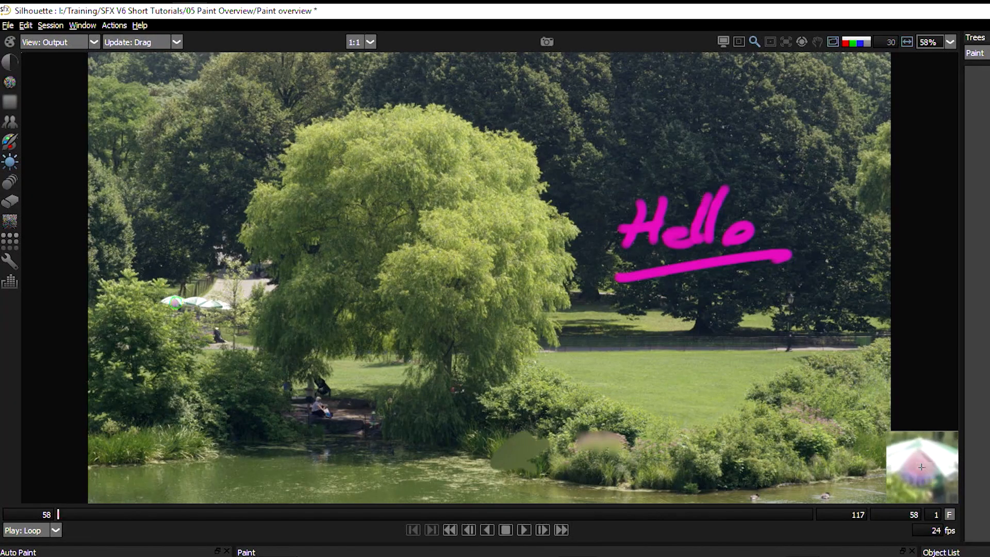
pyautogui.moveTo(175, 302); pyautogui.dragTo(222, 308)
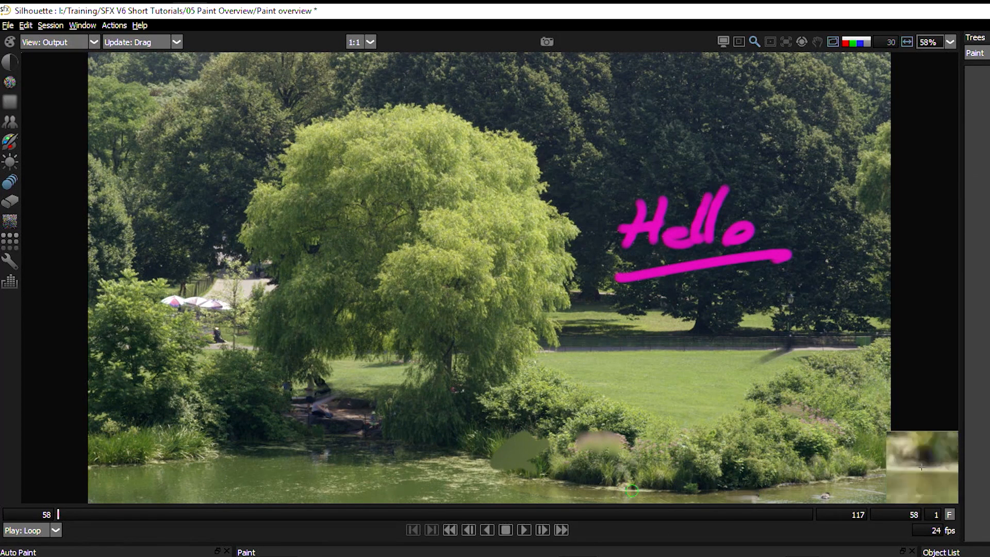
# Step: Erase the smeared paint over the people under the willow and the word "Hello", keeping the magenta underline
pyautogui.press('e')
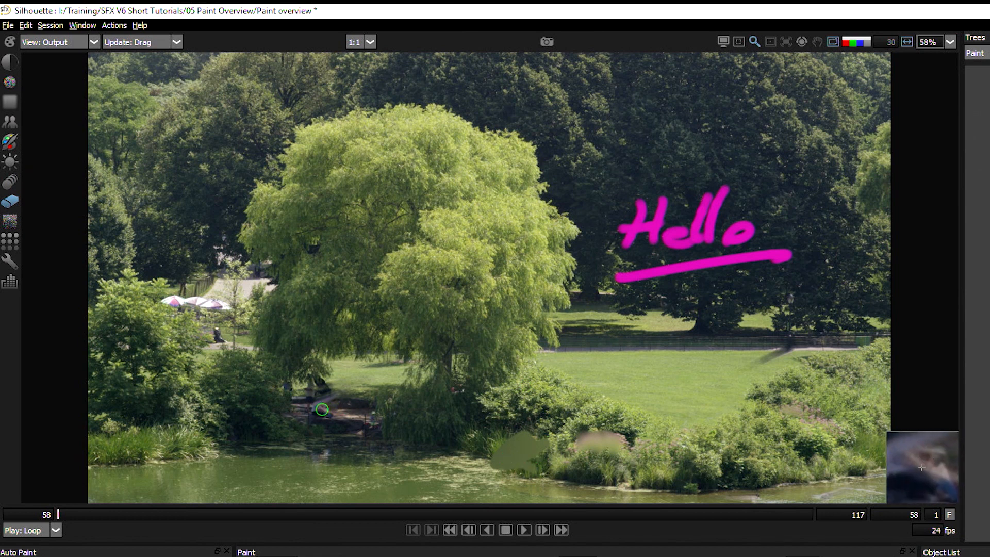
pyautogui.moveTo(315, 393)
pyautogui.mouseDown()
pyautogui.moveTo(336, 404)
pyautogui.moveTo(320, 389)
pyautogui.moveTo(337, 392)
pyautogui.moveTo(309, 405)
pyautogui.mouseUp()
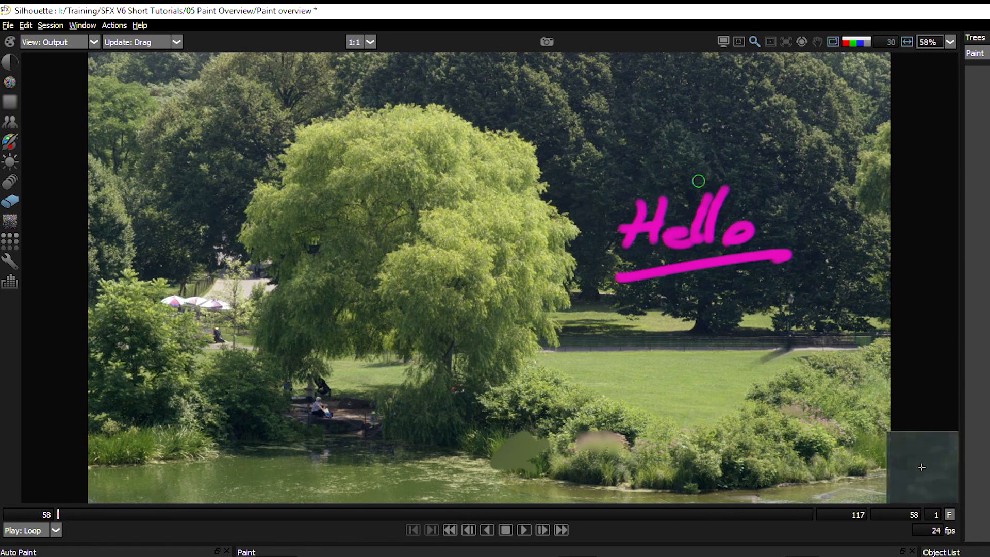
pyautogui.moveTo(733, 235)
pyautogui.mouseDown()
pyautogui.moveTo(714, 239)
pyautogui.moveTo(698, 221)
pyautogui.moveTo(708, 195)
pyautogui.moveTo(696, 242)
pyautogui.moveTo(760, 224)
pyautogui.moveTo(744, 242)
pyautogui.moveTo(676, 228)
pyautogui.moveTo(681, 247)
pyautogui.moveTo(655, 214)
pyautogui.moveTo(671, 201)
pyautogui.moveTo(626, 238)
pyautogui.moveTo(633, 213)
pyautogui.moveTo(630, 248)
pyautogui.mouseUp()
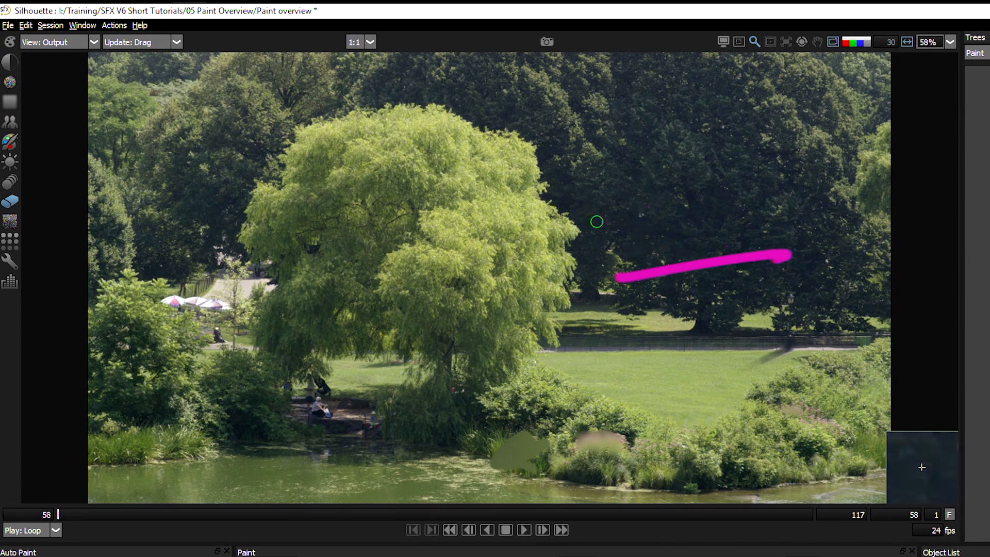
# Step: Add grain to the magenta underline over the dark trees with the Grain brush
pyautogui.click(10, 221)
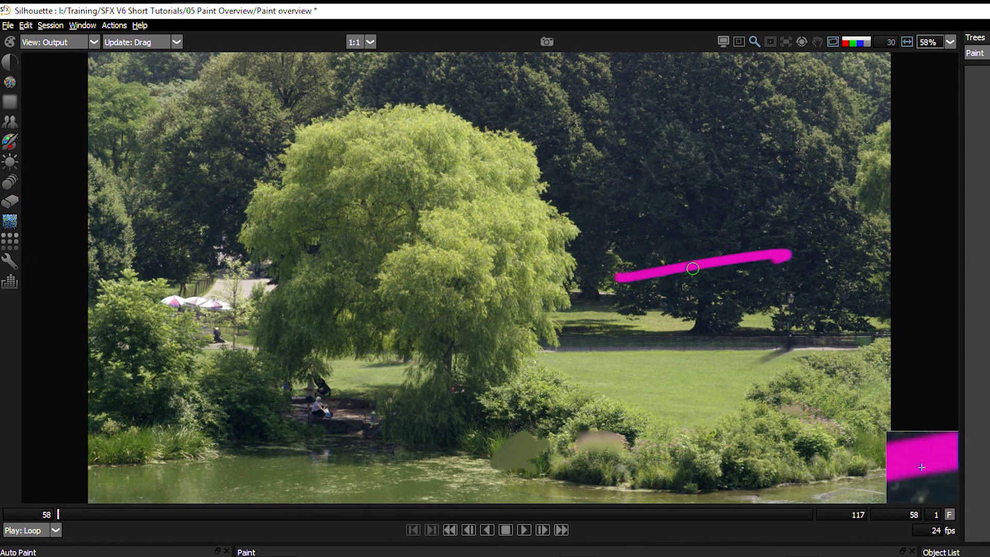
pyautogui.scroll(5, 640, 299)
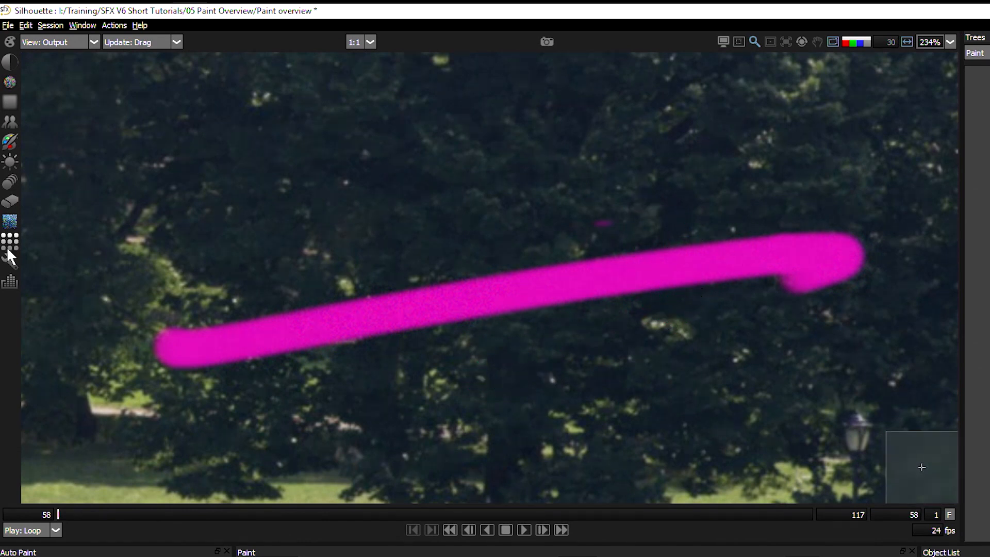
# Step: Pixelate the people and shoreline under the willow with the Mosaic brush at size 54, and the reflection in the water at size 10.80
pyautogui.scroll(-2, 370, 398)
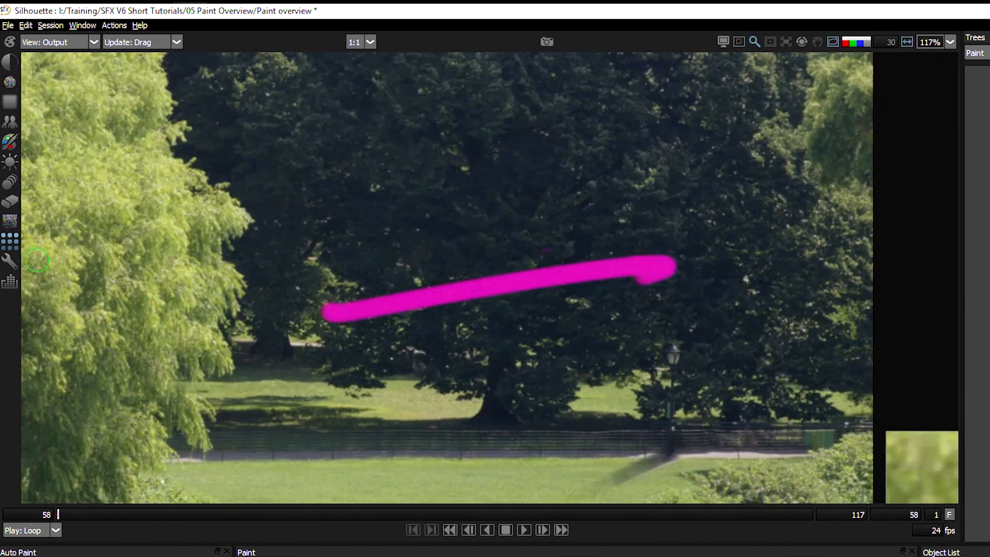
pyautogui.moveTo(356, 433); pyautogui.dragTo(691, 245)
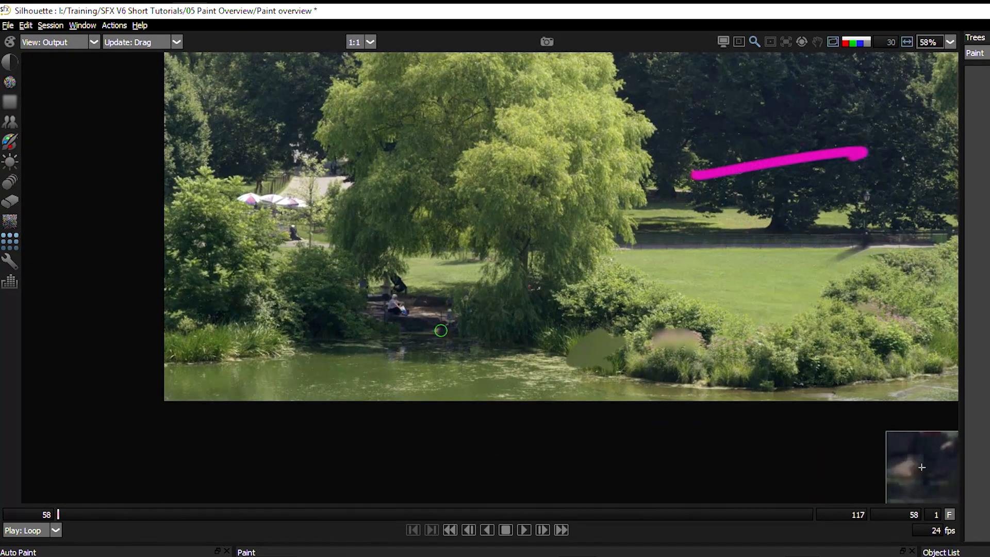
pyautogui.scroll(1, 429, 338)
pyautogui.scroll(1, 429, 338)
pyautogui.moveTo(270, 185); pyautogui.dragTo(281, 182)
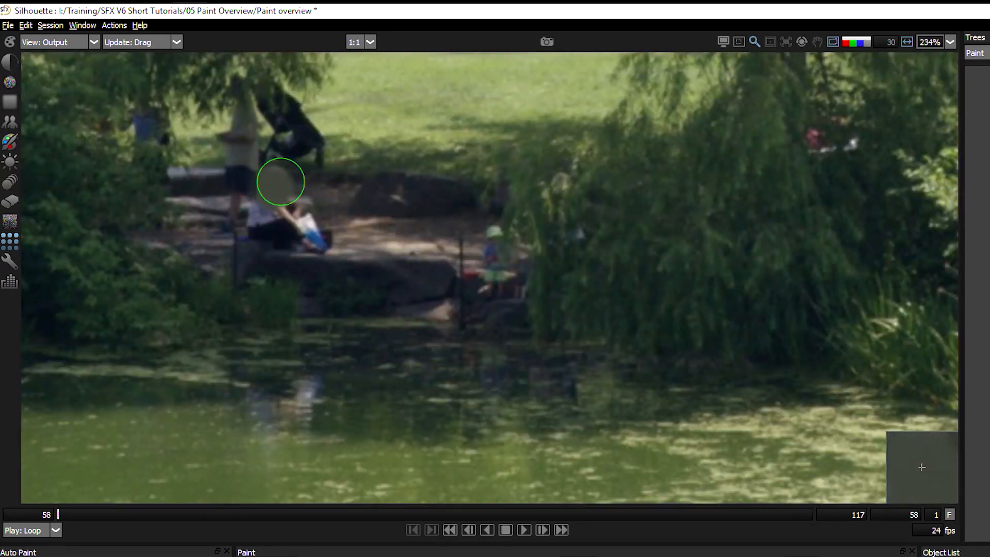
pyautogui.moveTo(297, 216); pyautogui.dragTo(324, 220)
pyautogui.moveTo(503, 235)
pyautogui.mouseDown()
pyautogui.moveTo(520, 270)
pyautogui.moveTo(489, 246)
pyautogui.moveTo(418, 280)
pyautogui.mouseUp()
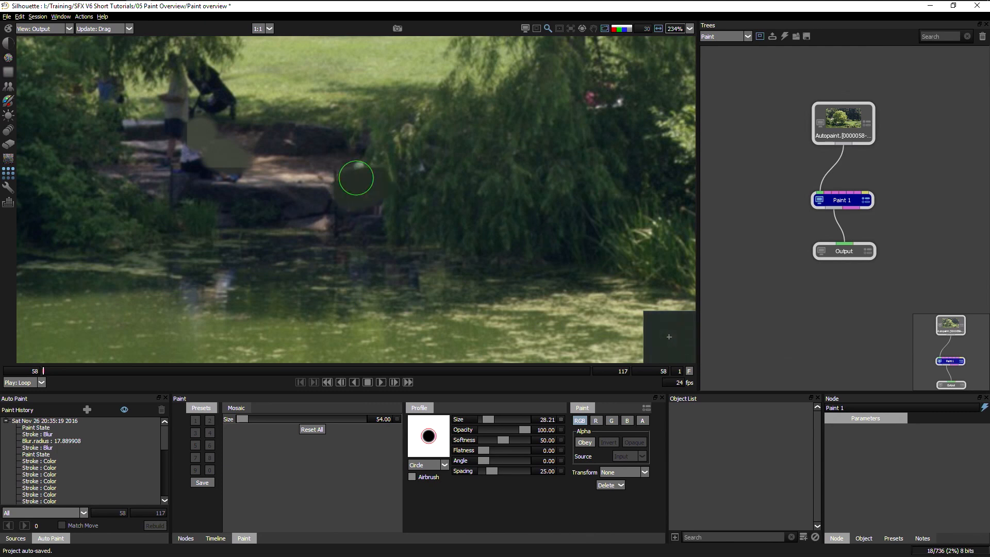
pyautogui.moveTo(304, 202)
pyautogui.mouseDown()
pyautogui.moveTo(426, 193)
pyautogui.moveTo(312, 277)
pyautogui.mouseUp()
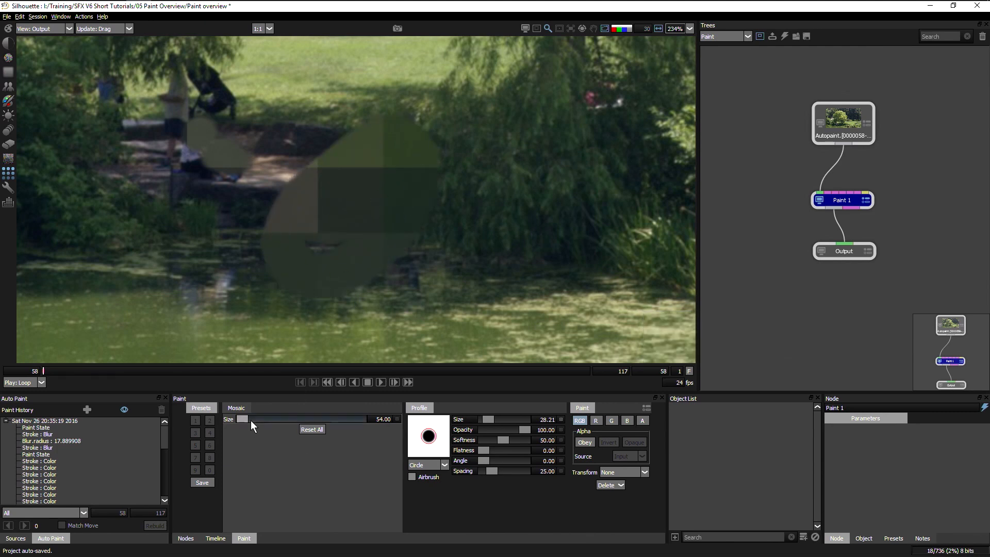
pyautogui.moveTo(242, 419); pyautogui.dragTo(241, 419)
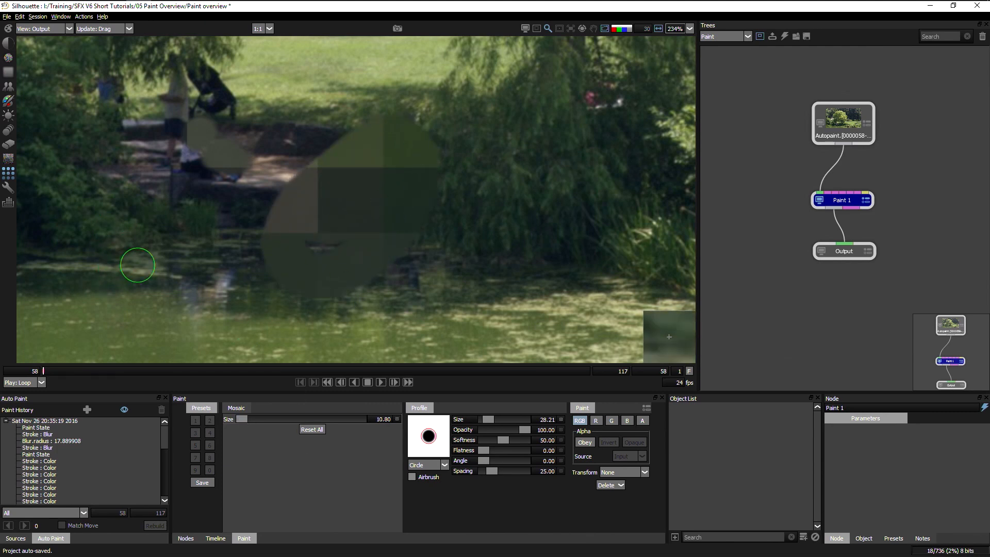
pyautogui.moveTo(186, 282)
pyautogui.mouseDown()
pyautogui.moveTo(211, 282)
pyautogui.moveTo(185, 318)
pyautogui.moveTo(177, 293)
pyautogui.moveTo(193, 261)
pyautogui.mouseUp()
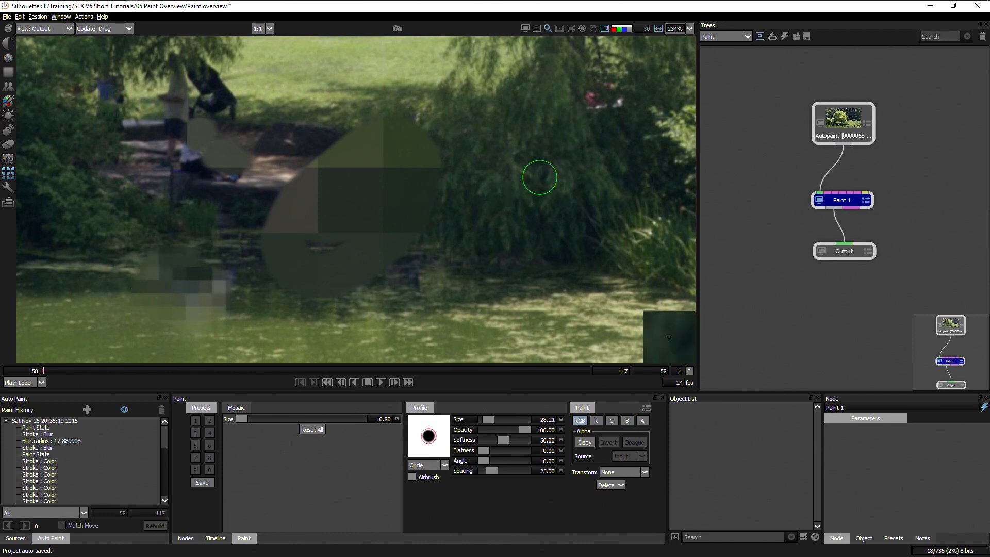
# Step: Paint Repair strokes over the fence behind the lawn and diagonally across the grass
pyautogui.press('f')
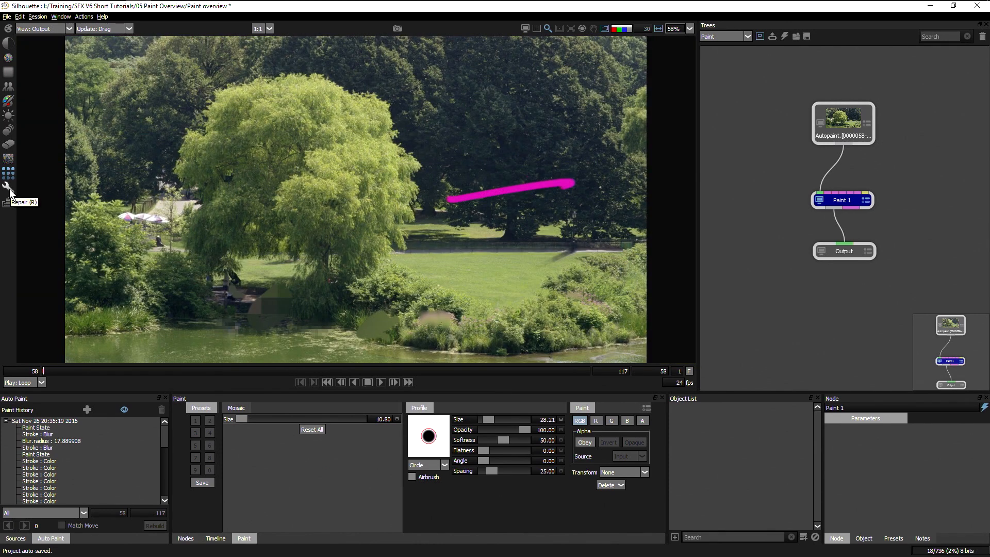
pyautogui.click(8, 188)
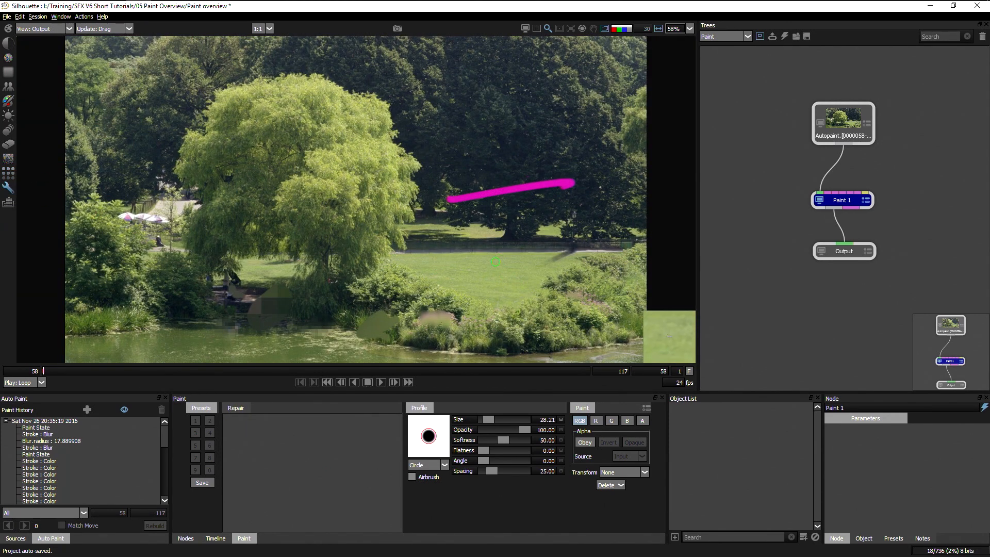
pyautogui.scroll(3, 495, 262)
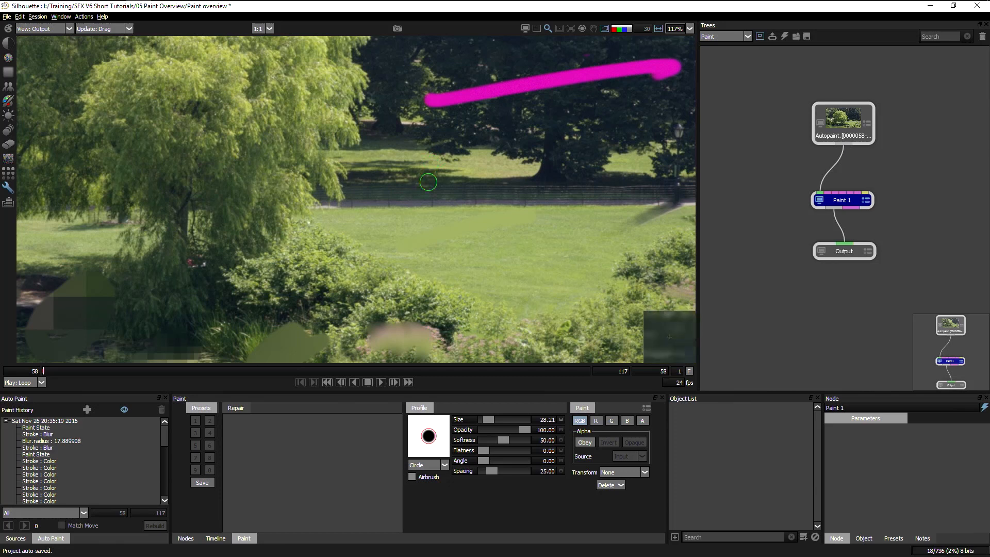
pyautogui.moveTo(420, 198); pyautogui.dragTo(497, 165)
pyautogui.moveTo(502, 206); pyautogui.dragTo(606, 169)
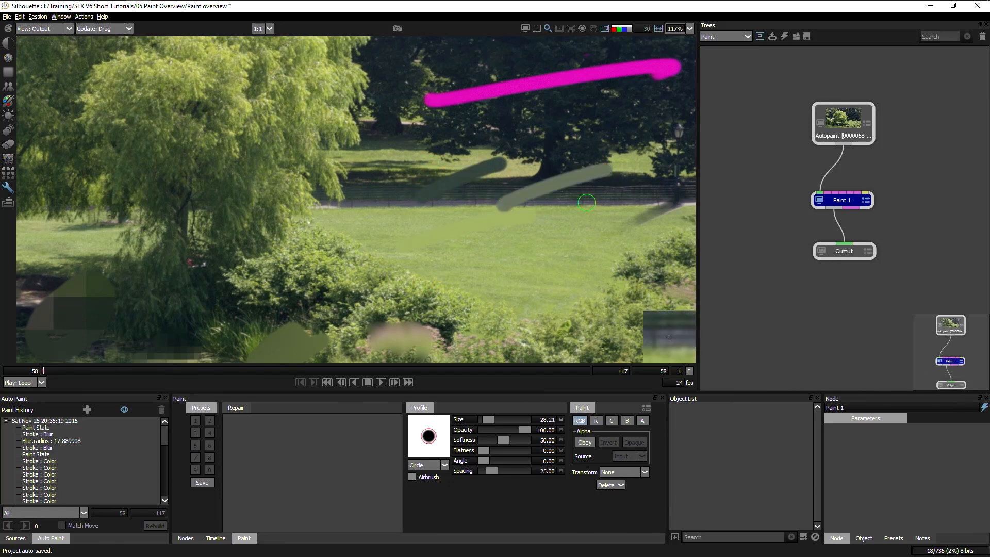
pyautogui.moveTo(626, 206); pyautogui.dragTo(536, 263)
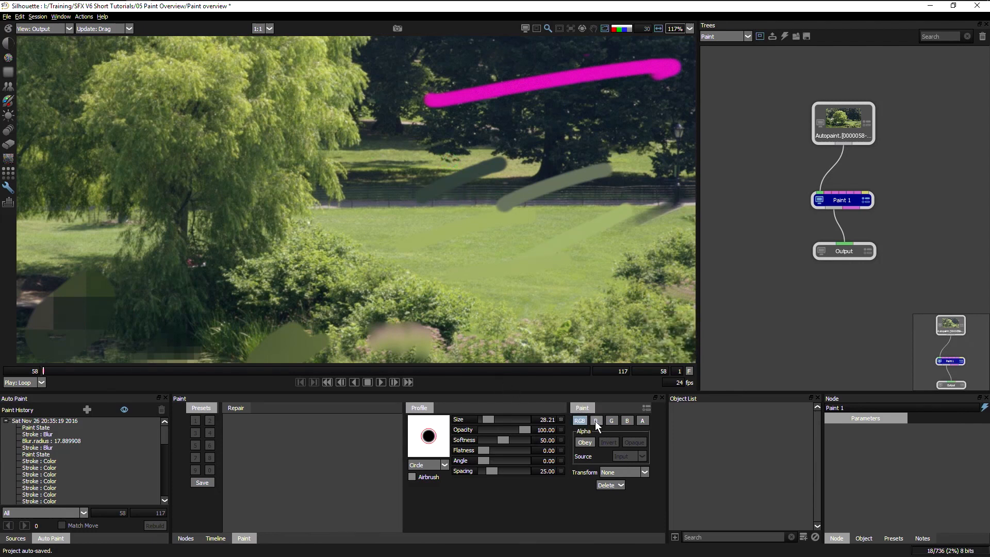
# Step: Try the individual paint channel options and re-enable the RGB channels
pyautogui.click(628, 422)
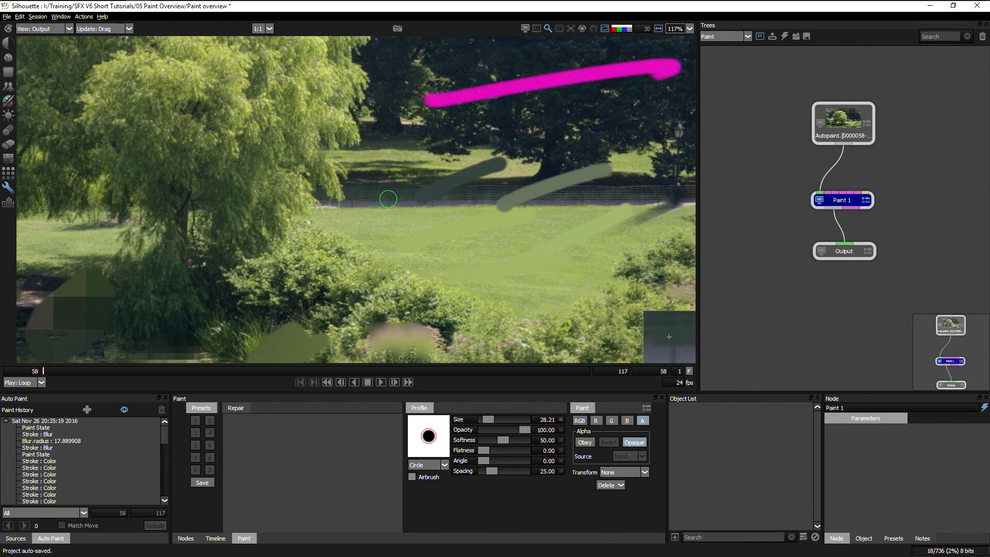
pyautogui.click(580, 420)
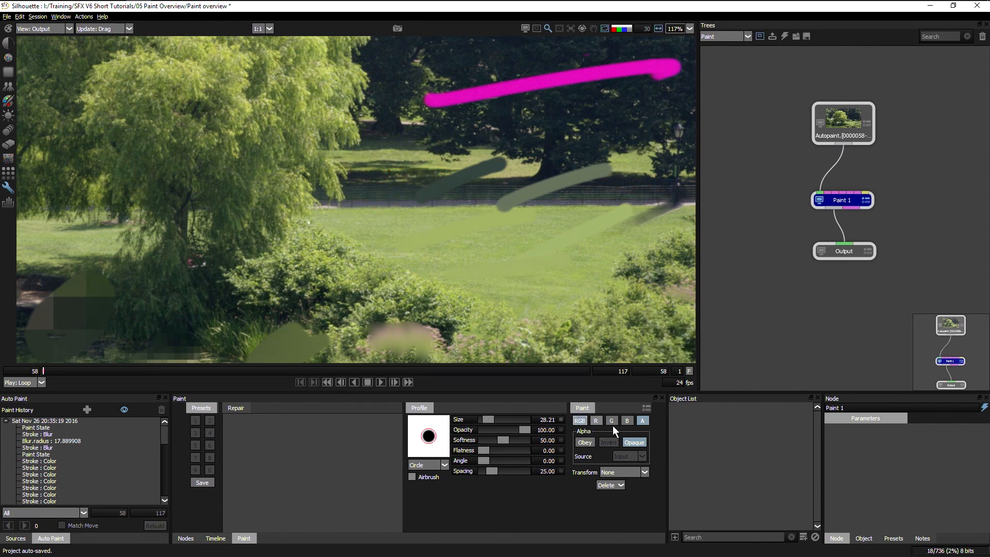
# Step: Scatter the pixels around the path below the white umbrellas with the Scatter brush at radius 67.89
pyautogui.click(9, 203)
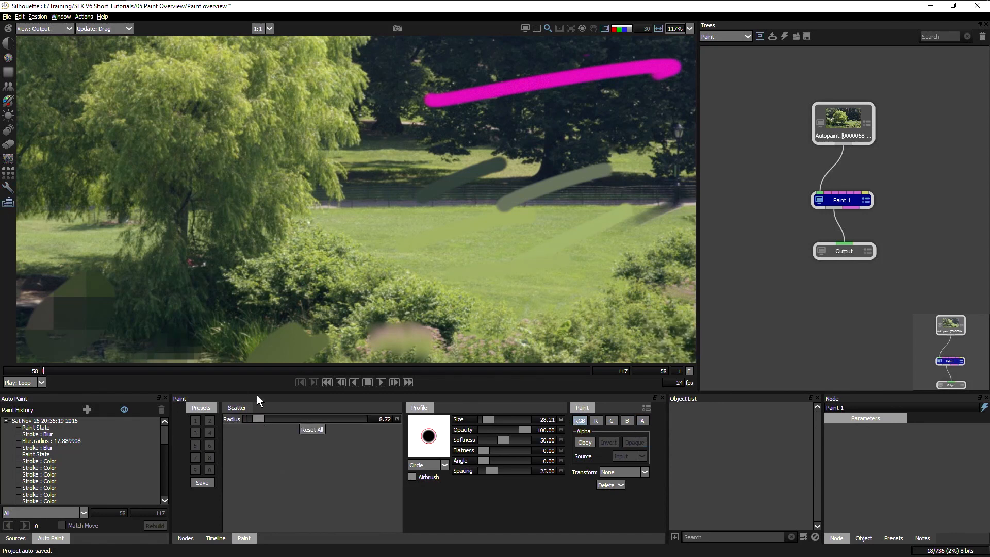
pyautogui.moveTo(251, 259)
pyautogui.mouseDown()
pyautogui.moveTo(376, 219)
pyautogui.moveTo(651, 161)
pyautogui.moveTo(615, 266)
pyautogui.mouseUp()
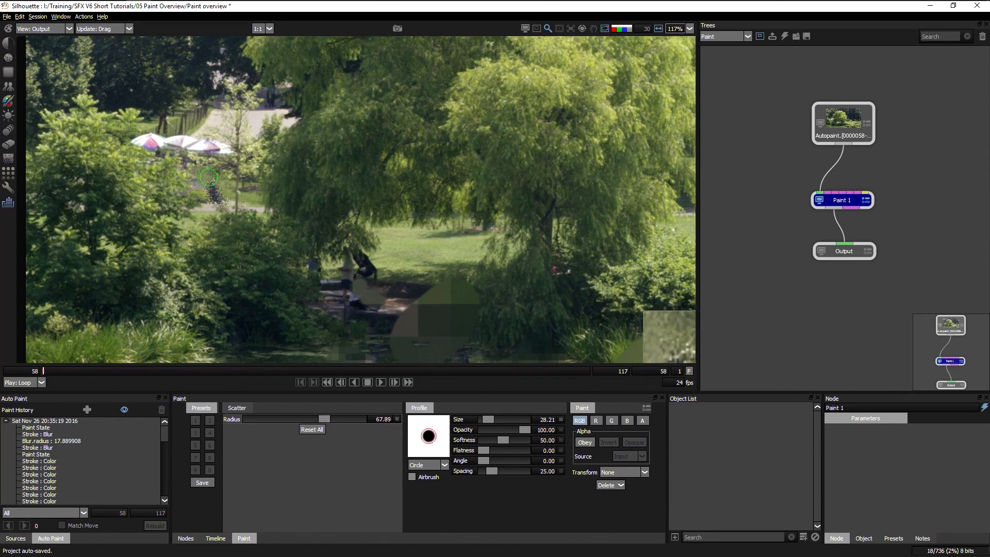
pyautogui.moveTo(209, 177); pyautogui.dragTo(245, 252)
# Step: Delete the entire recorded stroke session from the Paint History and rebuild the affected frame
pyautogui.click(68, 421)
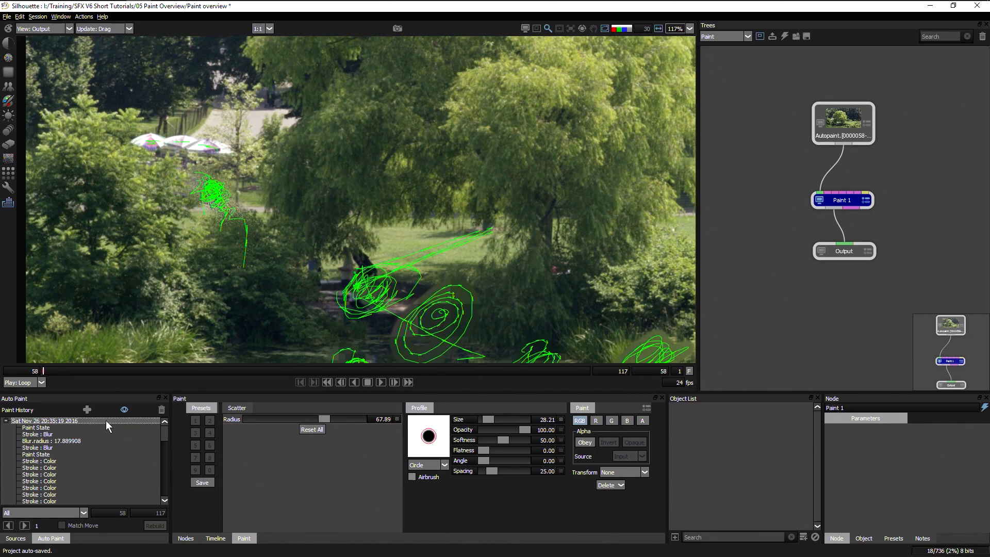
pyautogui.press('f')
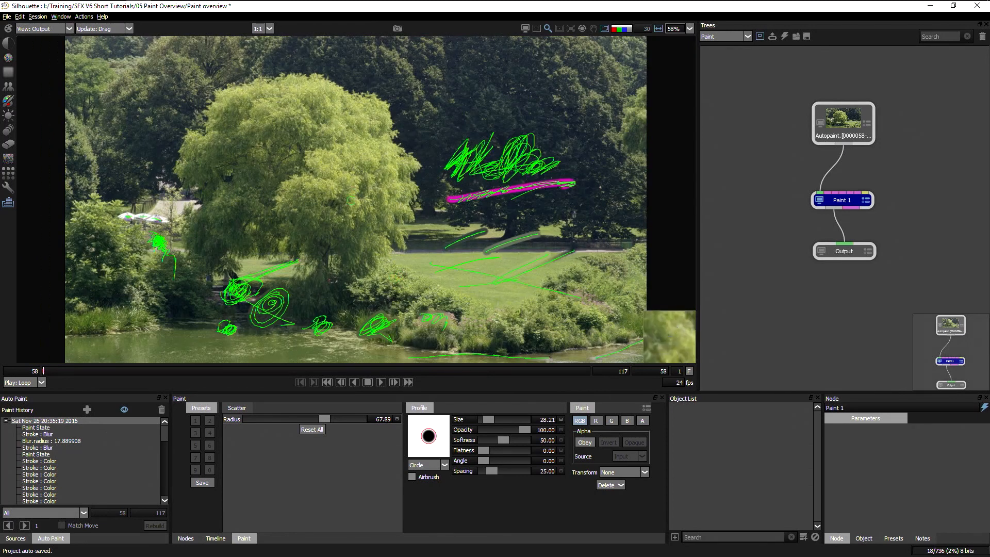
pyautogui.click(161, 409)
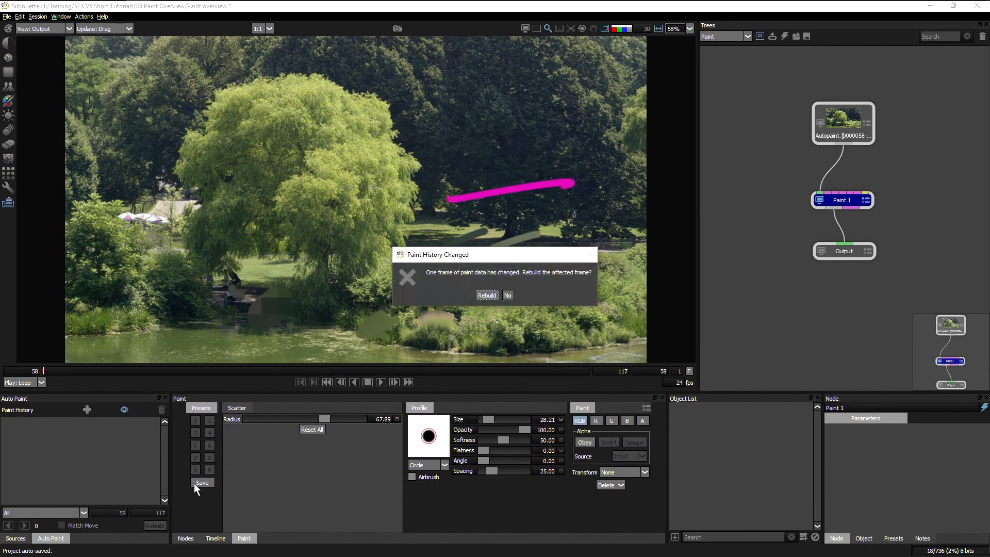
pyautogui.click(487, 294)
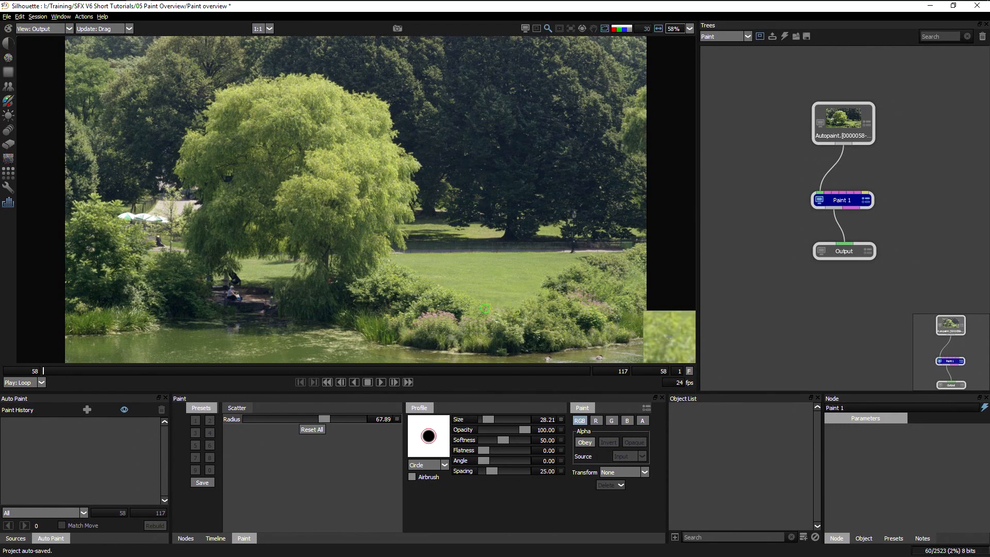
# Step: Choose the Clone brush for the people under the willow, try the Output and Foreground sources, and set the source to Output
pyautogui.click(8, 86)
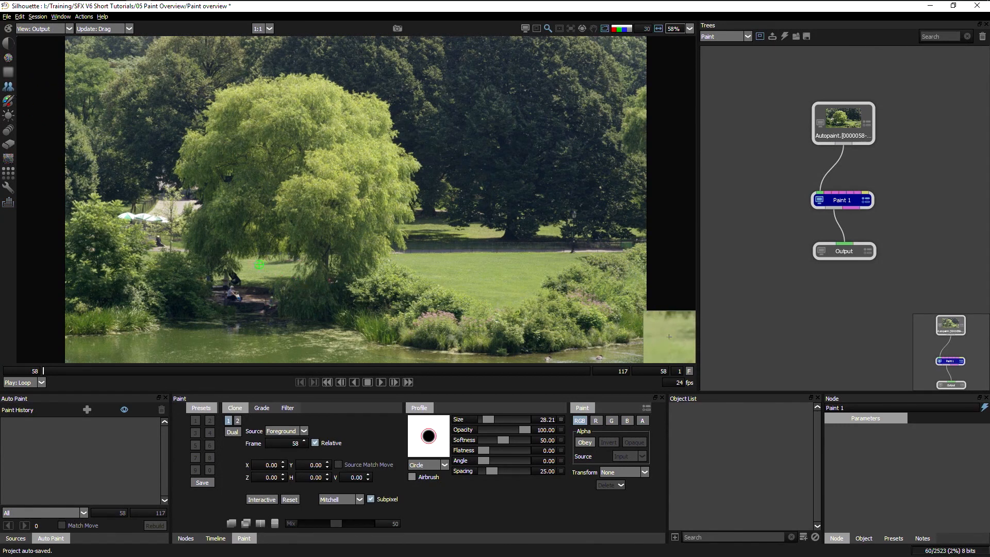
pyautogui.scroll(2, 261, 263)
pyautogui.moveTo(236, 300)
pyautogui.mouseDown()
pyautogui.moveTo(395, 171)
pyautogui.moveTo(457, 61)
pyautogui.moveTo(340, 150)
pyautogui.mouseUp()
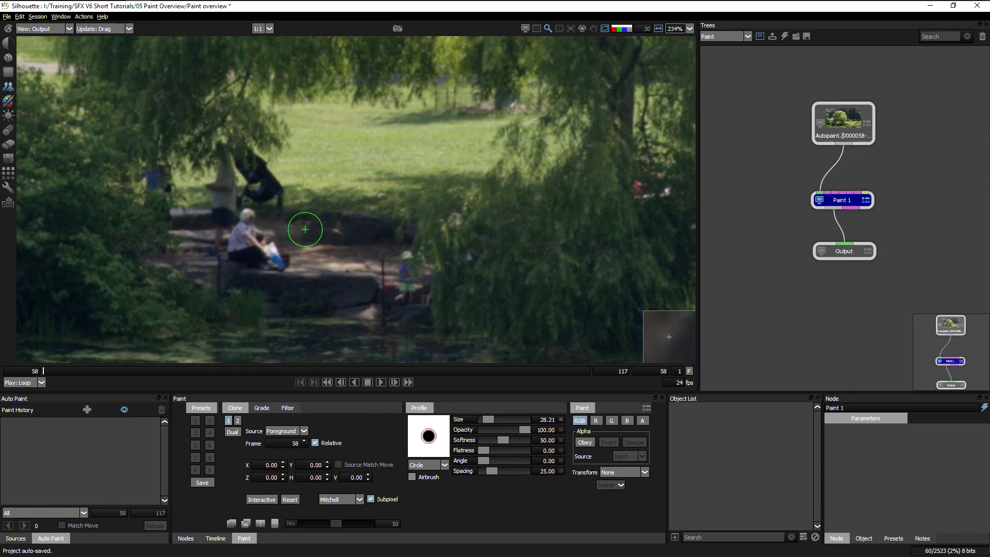
pyautogui.moveTo(334, 257)
pyautogui.mouseDown()
pyautogui.moveTo(207, 289)
pyautogui.moveTo(265, 230)
pyautogui.mouseUp()
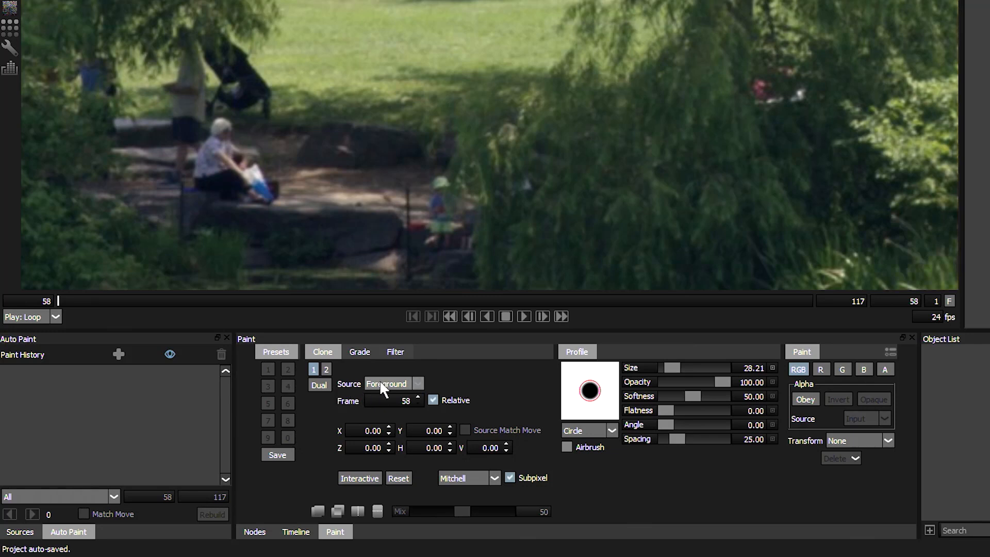
pyautogui.click(397, 385)
pyautogui.click(402, 384)
pyautogui.click(406, 384)
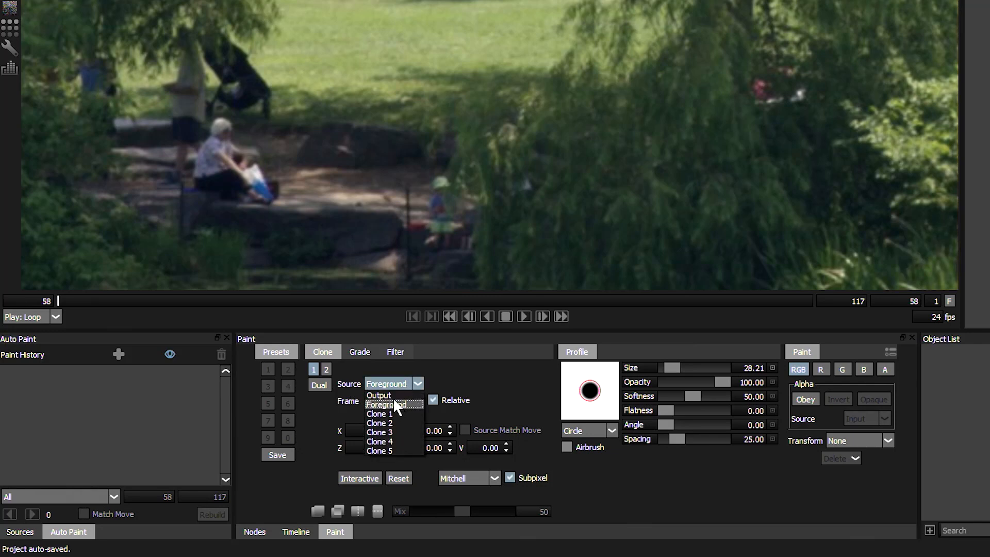
pyautogui.click(401, 394)
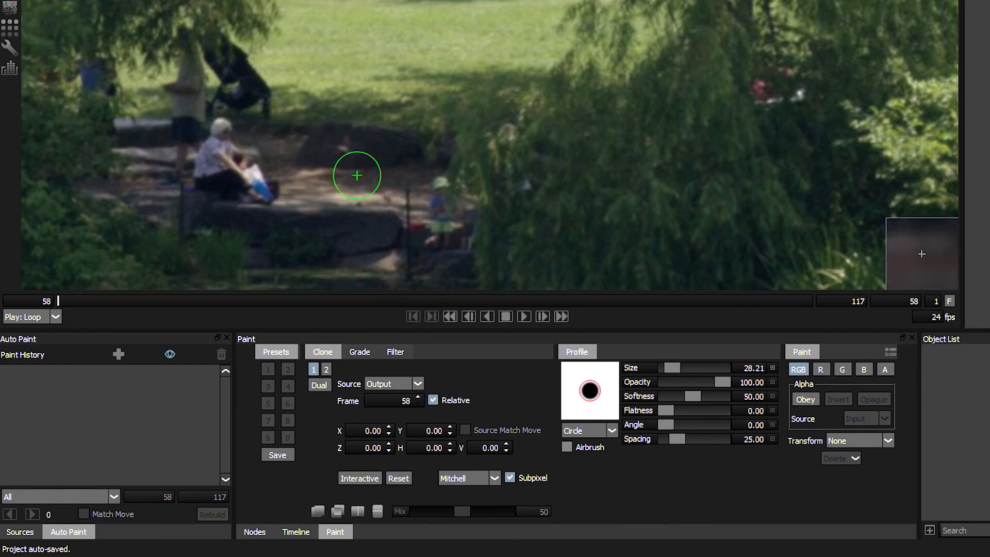
pyautogui.click(407, 382)
pyautogui.click(407, 402)
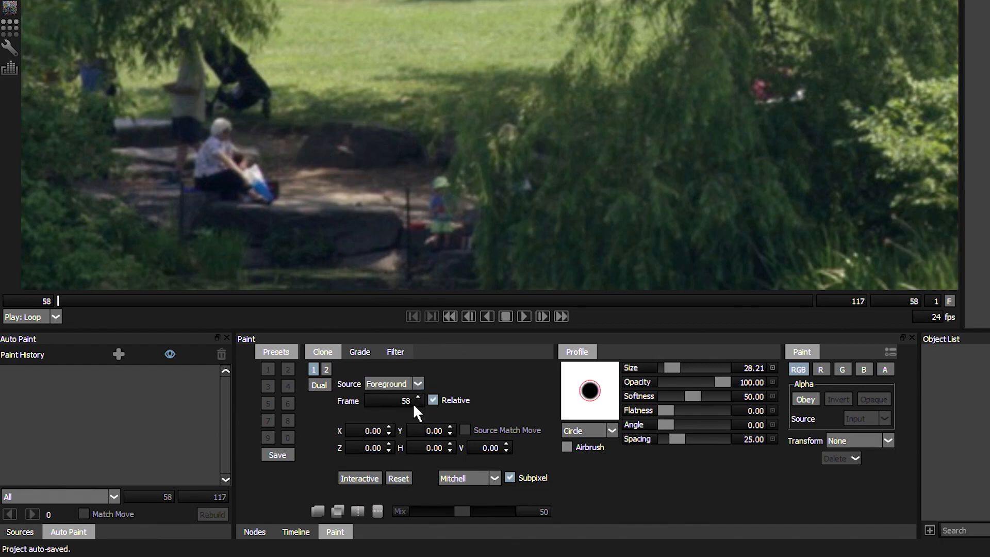
pyautogui.click(417, 384)
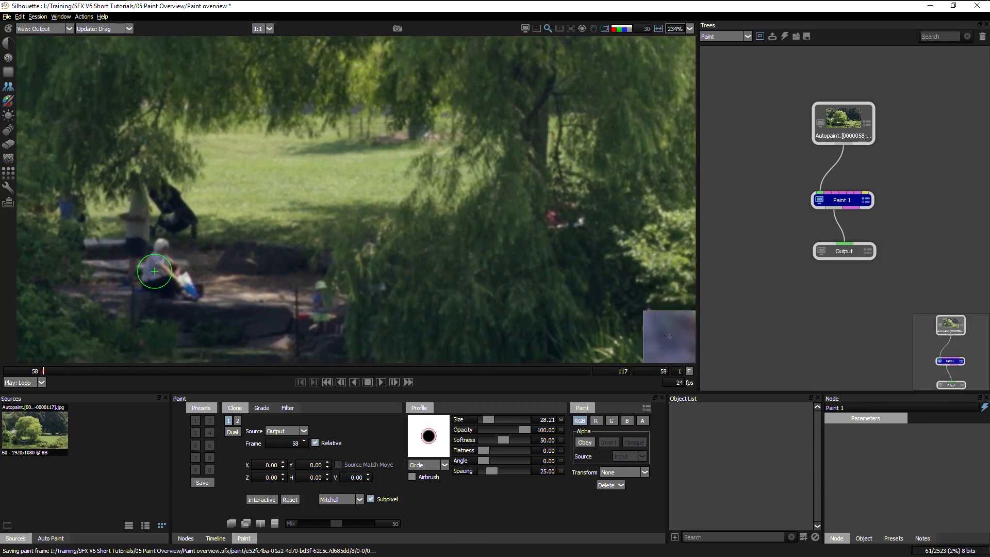
# Step: Advance from frame 58 to frame 64 and back to check how the relative clone source frame follows
pyautogui.press('z')
pyautogui.press('x')
pyautogui.press('x')
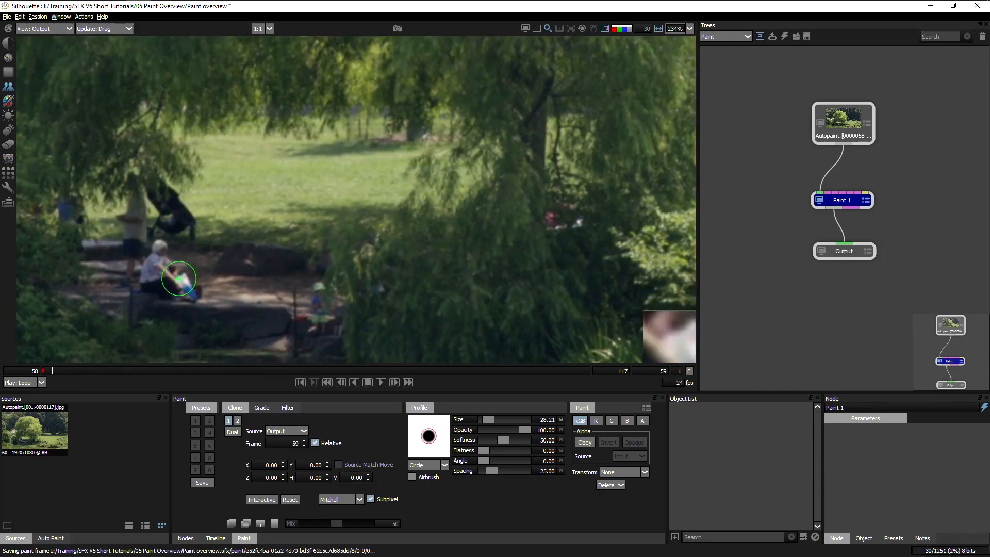
pyautogui.press('x')
pyautogui.press('x')
pyautogui.press('x')
pyautogui.press('x')
pyautogui.press('x')
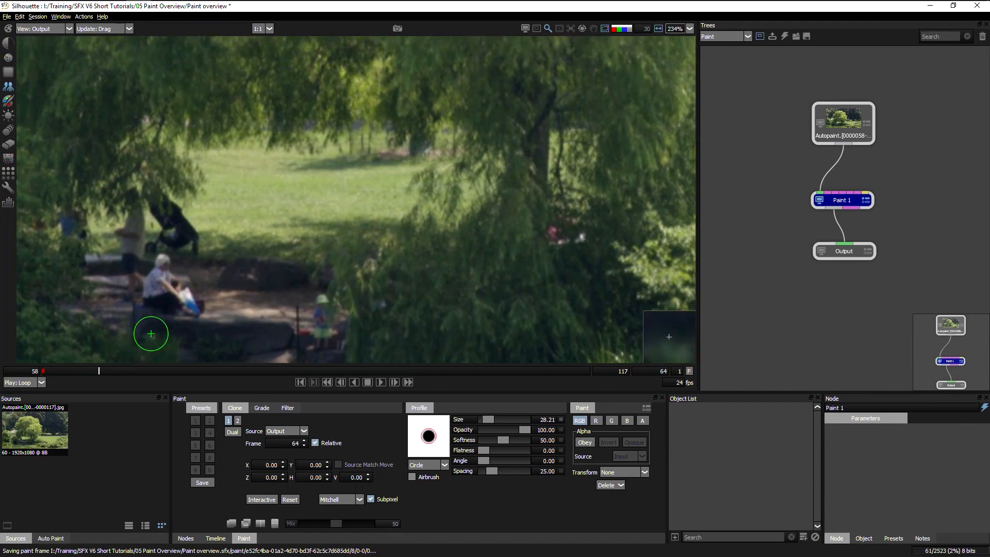
pyautogui.press('z')
pyautogui.press('z')
pyautogui.press('z')
pyautogui.press('z')
pyautogui.press('z')
pyautogui.press('z')
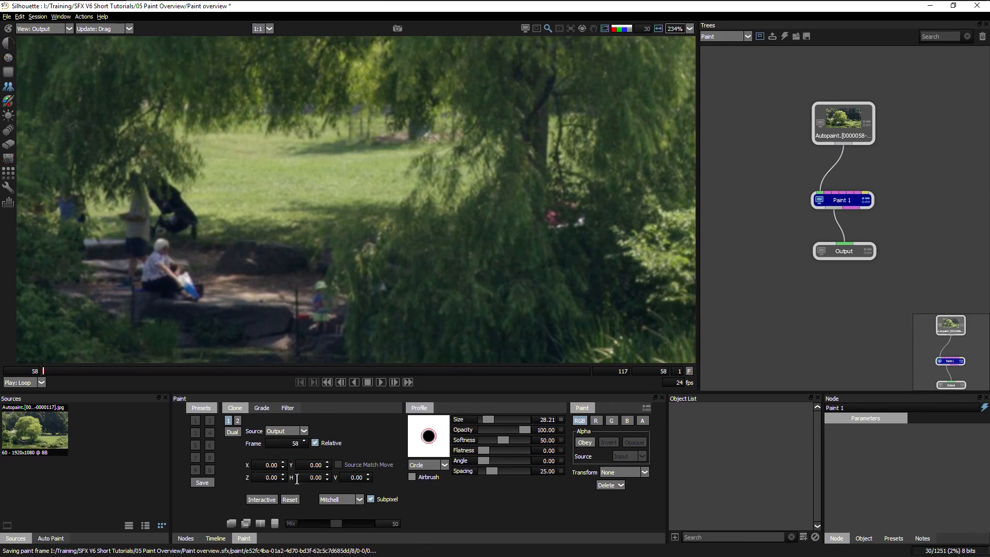
# Step: Enable the clone onion skin and interactive alignment, and shift the clone source to X 5.11, Y -8.52
pyautogui.click(233, 524)
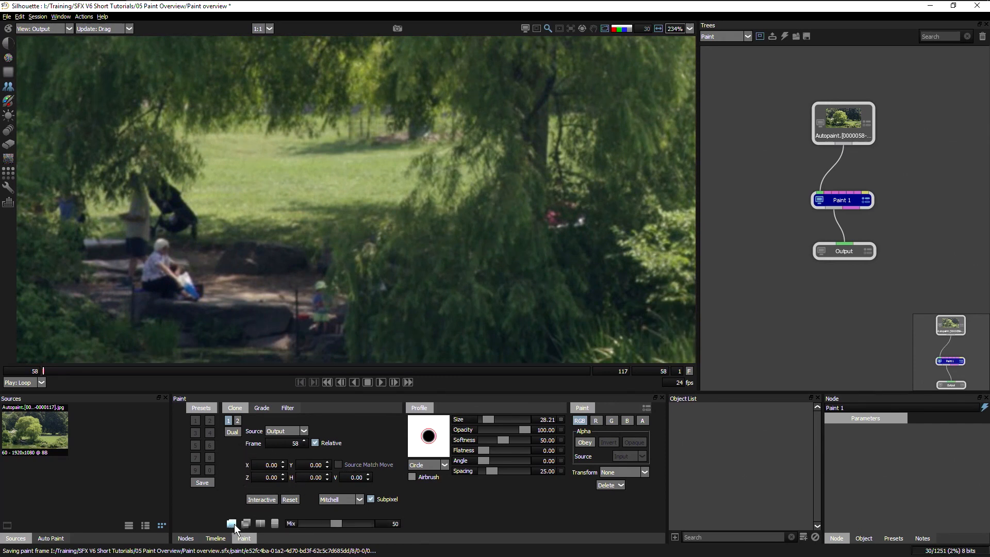
pyautogui.click(233, 523)
pyautogui.click(262, 499)
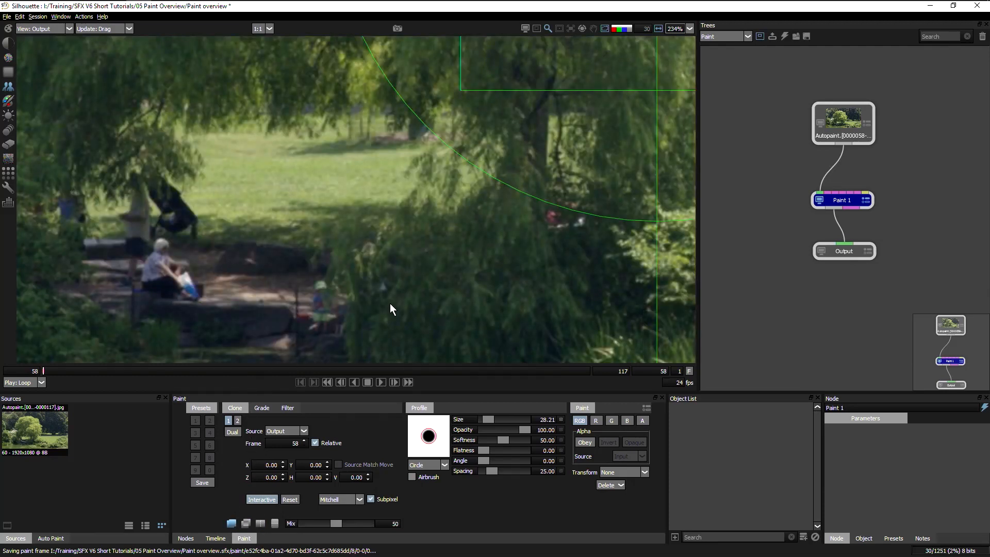
pyautogui.press('f')
pyautogui.moveTo(378, 226)
pyautogui.mouseDown()
pyautogui.moveTo(398, 226)
pyautogui.moveTo(367, 229)
pyautogui.mouseUp()
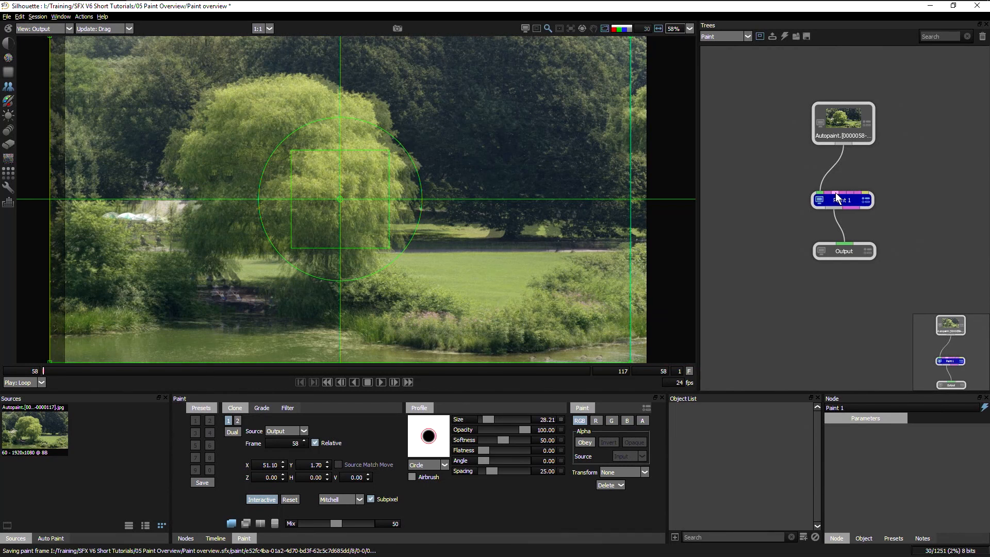
# Step: Compare the clone source in onion skin, difference and both wipe modes, and turn off interactive alignment
pyautogui.click(232, 523)
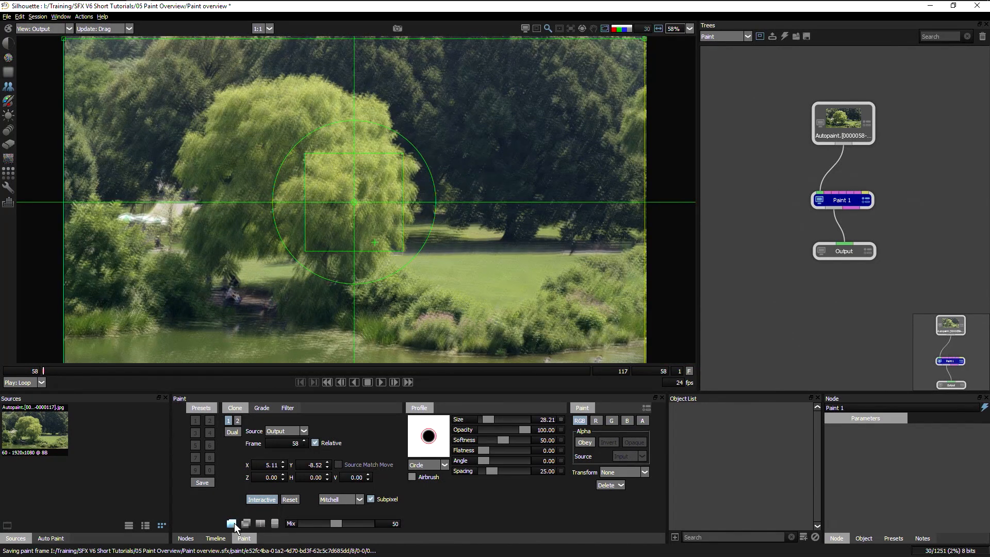
pyautogui.click(246, 522)
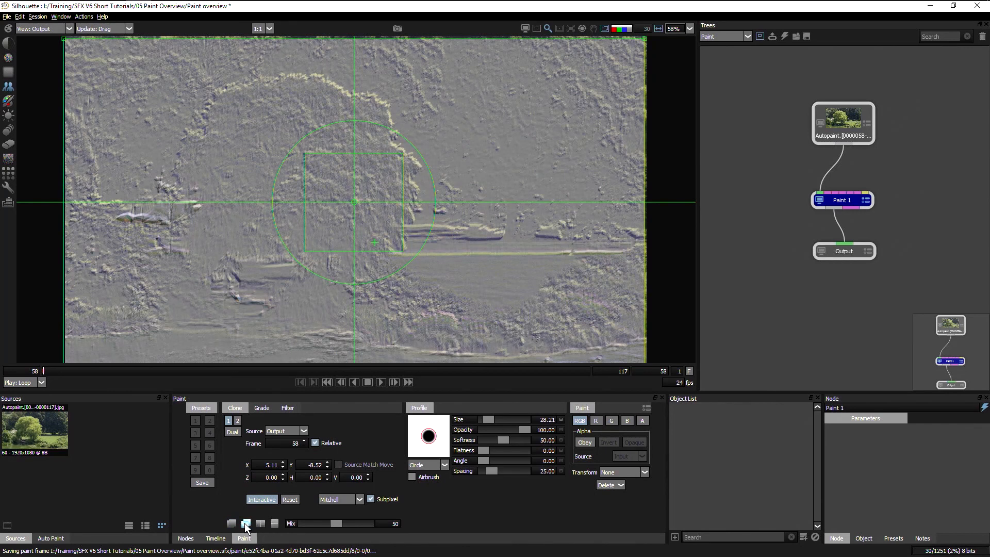
pyautogui.click(261, 523)
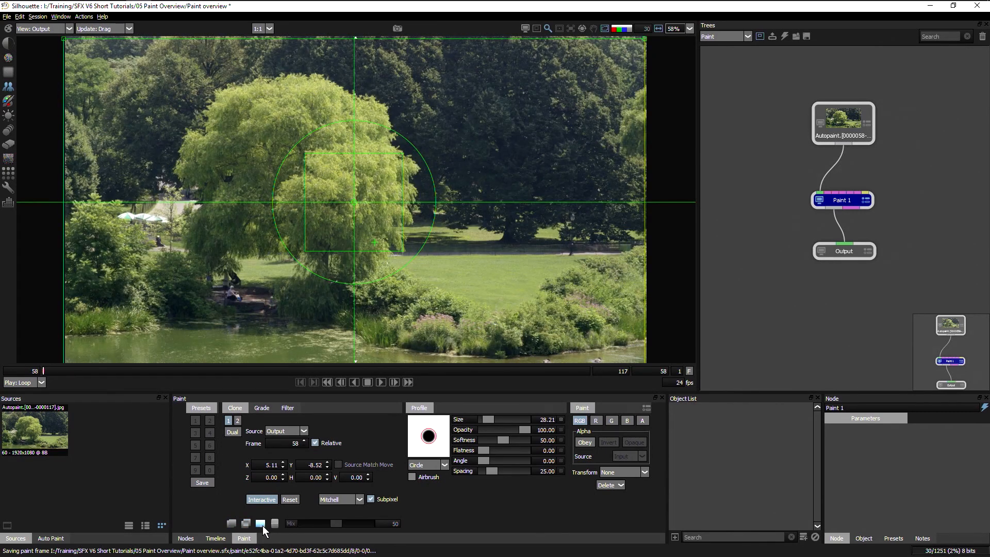
pyautogui.click(276, 524)
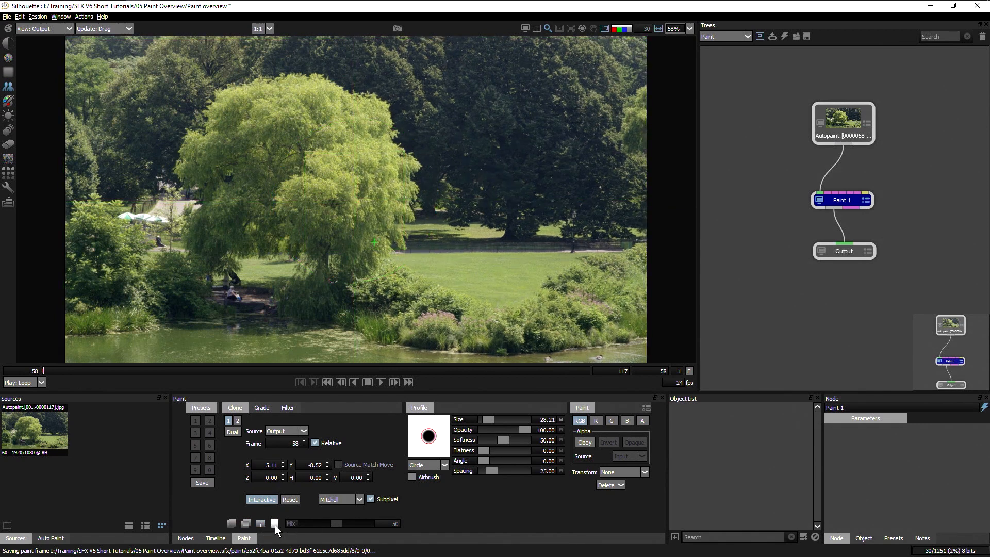
pyautogui.click(262, 499)
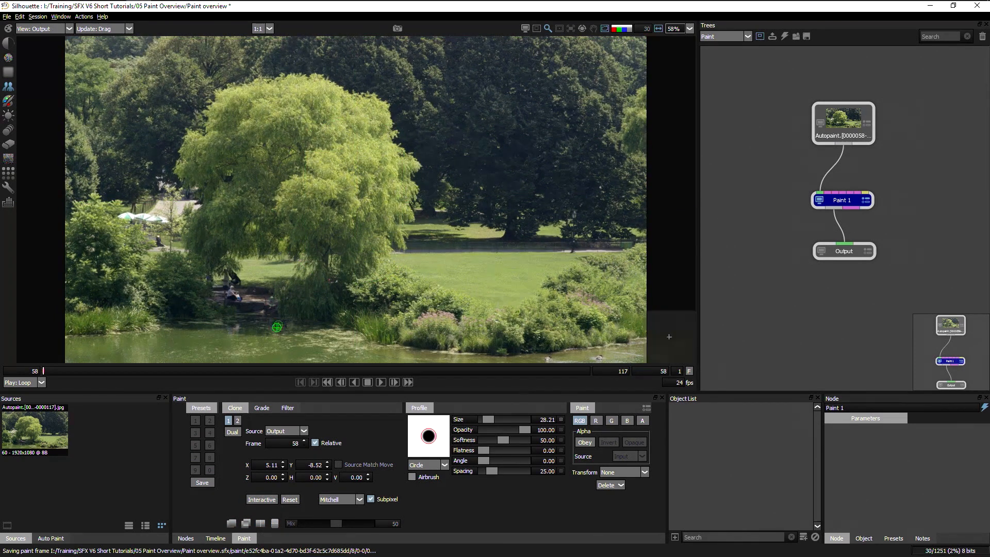
# Step: Clone the sunlit ground and rocks over the seated woman under the willow
pyautogui.scroll(4, 220, 214)
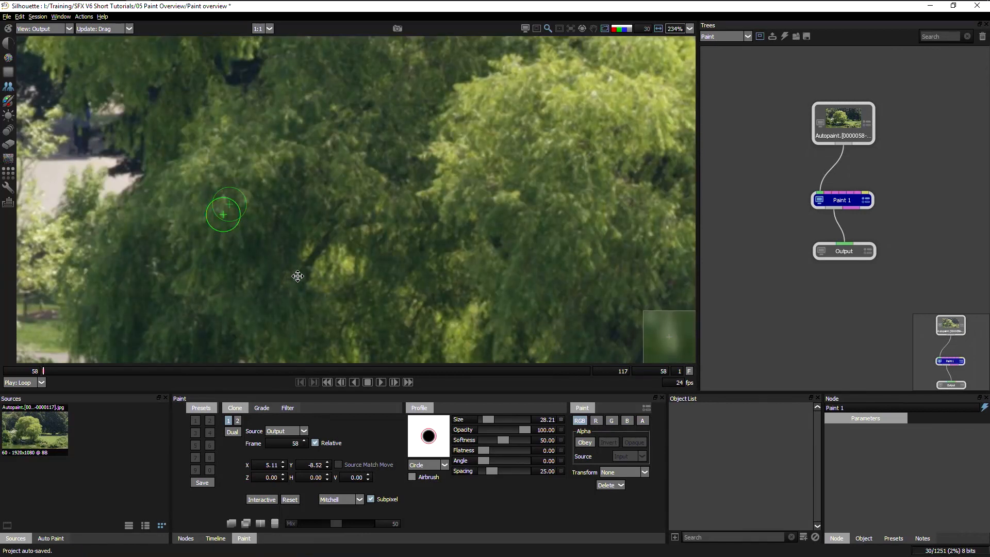
pyautogui.moveTo(297, 276); pyautogui.dragTo(354, 77)
pyautogui.moveTo(413, 358)
pyautogui.mouseDown()
pyautogui.moveTo(387, 254)
pyautogui.moveTo(344, 294)
pyautogui.moveTo(366, 308)
pyautogui.mouseUp()
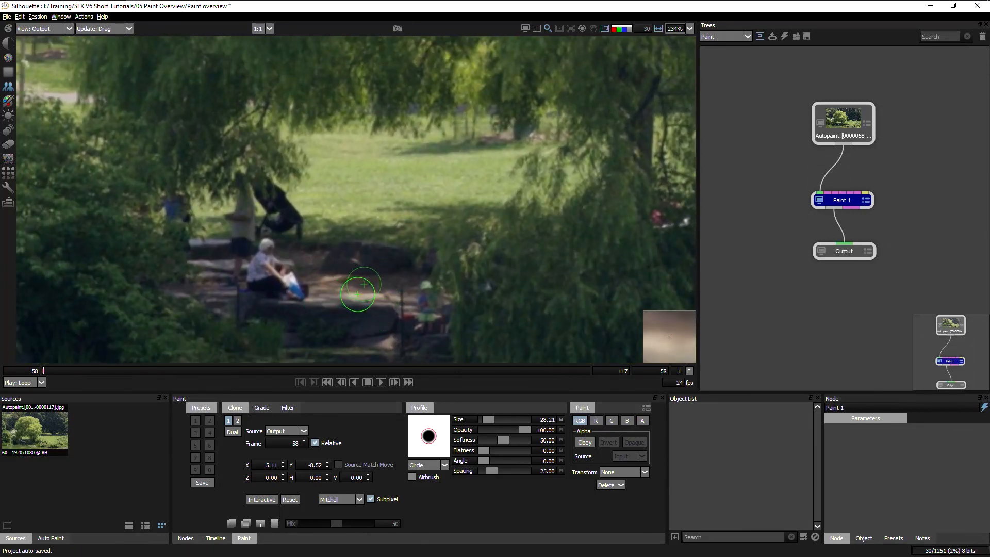
pyautogui.moveTo(364, 295)
pyautogui.mouseDown()
pyautogui.moveTo(291, 254)
pyautogui.moveTo(316, 273)
pyautogui.moveTo(294, 286)
pyautogui.moveTo(281, 275)
pyautogui.moveTo(304, 290)
pyautogui.moveTo(264, 282)
pyautogui.moveTo(272, 289)
pyautogui.moveTo(266, 250)
pyautogui.mouseUp()
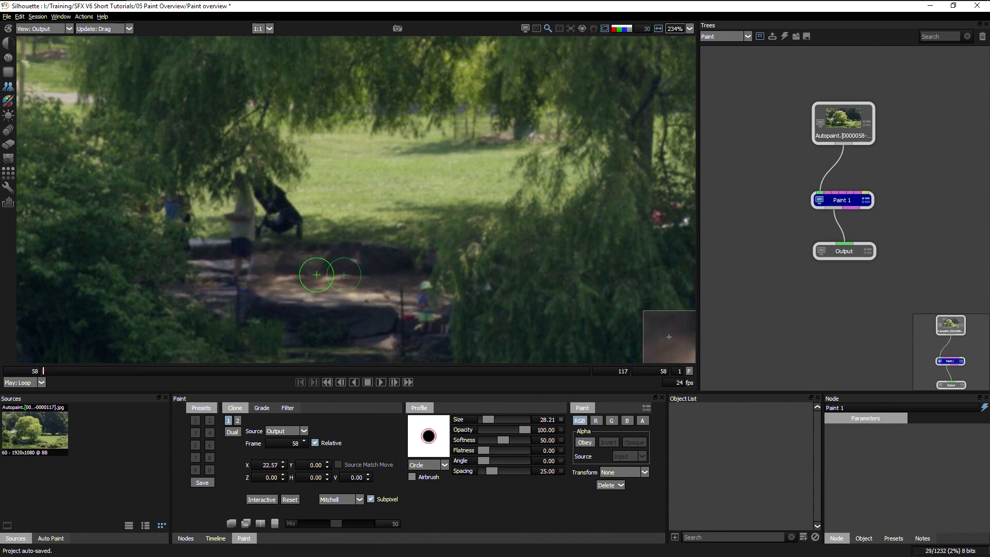
pyautogui.moveTo(383, 264); pyautogui.dragTo(367, 264)
pyautogui.moveTo(289, 267); pyautogui.dragTo(308, 265)
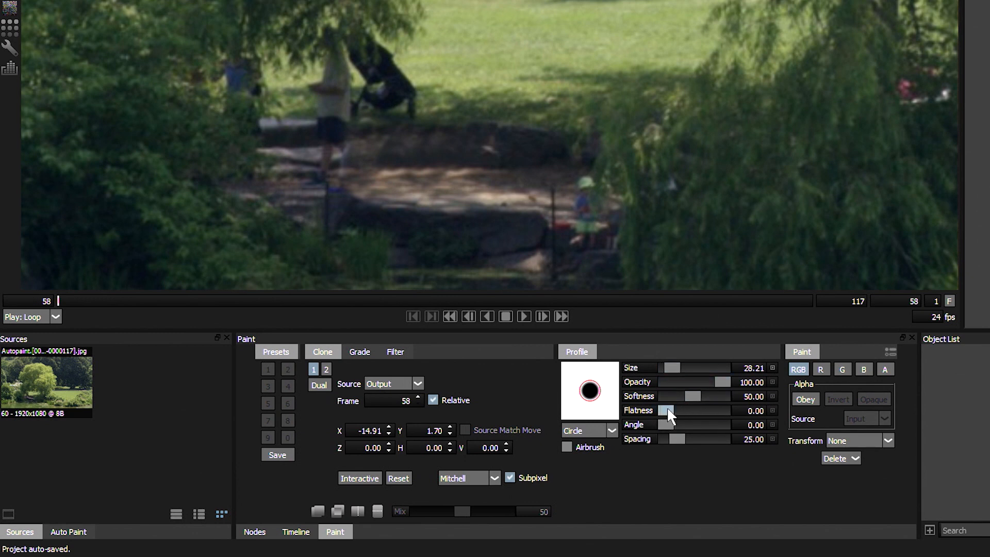
# Step: Clone neighbouring grass over the black stroller behind the rocks
pyautogui.moveTo(483, 151)
pyautogui.mouseDown()
pyautogui.moveTo(393, 154)
pyautogui.moveTo(435, 150)
pyautogui.mouseUp()
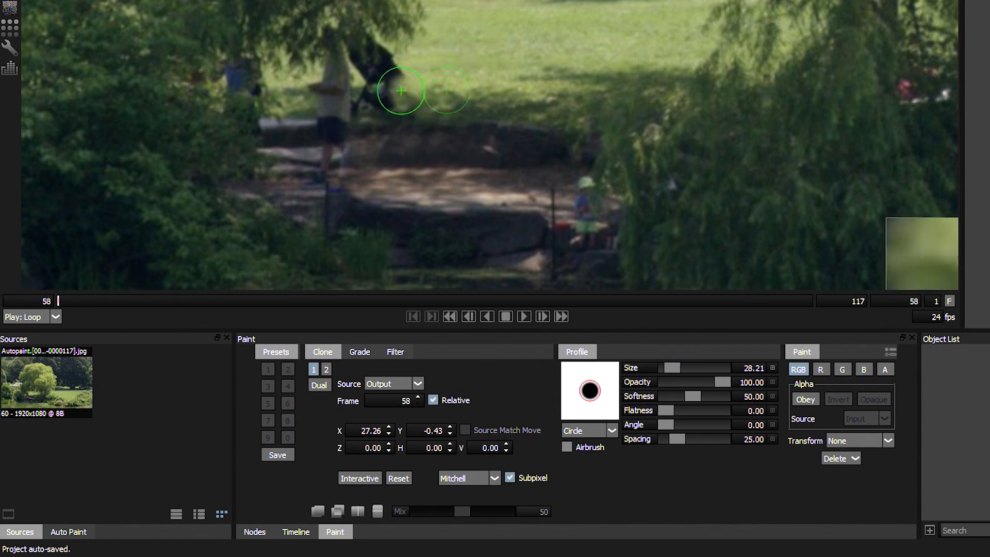
pyautogui.moveTo(401, 90); pyautogui.dragTo(383, 85)
pyautogui.moveTo(494, 44); pyautogui.dragTo(463, 80)
pyautogui.moveTo(390, 7); pyautogui.dragTo(366, 32)
pyautogui.moveTo(367, 38); pyautogui.dragTo(375, 58)
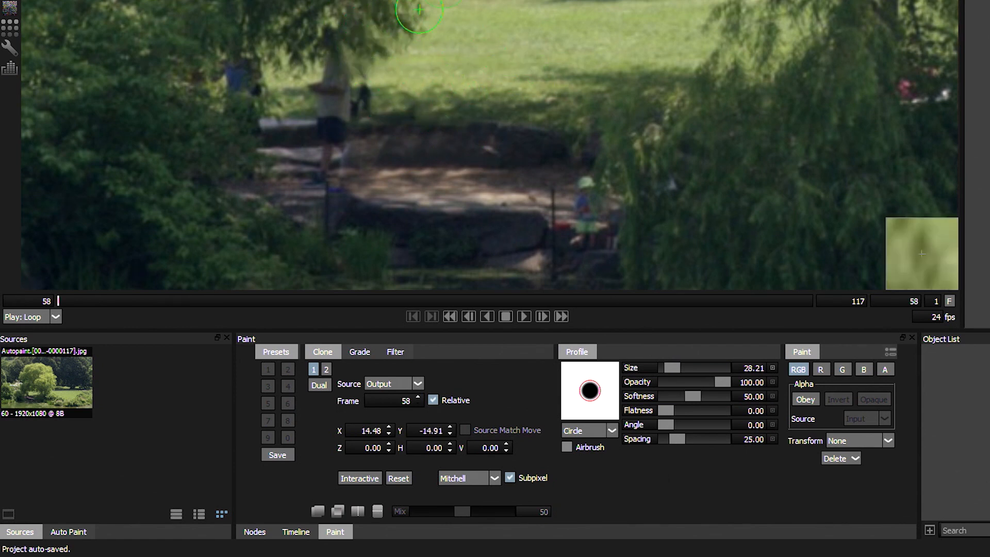
# Step: Clone shaded and sunlit grass over the stroller's remains and the standing person beside it
pyautogui.moveTo(423, 110); pyautogui.dragTo(355, 112)
pyautogui.moveTo(490, 107); pyautogui.dragTo(358, 109)
pyautogui.moveTo(351, 110)
pyautogui.mouseDown()
pyautogui.moveTo(333, 104)
pyautogui.moveTo(353, 75)
pyautogui.mouseUp()
pyautogui.moveTo(457, 53)
pyautogui.mouseDown()
pyautogui.moveTo(357, 78)
pyautogui.moveTo(352, 63)
pyautogui.mouseUp()
pyautogui.moveTo(353, 62)
pyautogui.mouseDown()
pyautogui.moveTo(327, 76)
pyautogui.moveTo(337, 88)
pyautogui.mouseUp()
# Step: Clone dark foliage over the person in blue at the edge of the bushes
pyautogui.moveTo(153, 34); pyautogui.dragTo(241, 50)
pyautogui.moveTo(188, 53)
pyautogui.mouseDown()
pyautogui.moveTo(237, 68)
pyautogui.moveTo(233, 94)
pyautogui.mouseUp()
pyautogui.moveTo(158, 136); pyautogui.dragTo(206, 107)
pyautogui.moveTo(252, 89); pyautogui.dragTo(248, 95)
pyautogui.moveTo(126, 99); pyautogui.dragTo(199, 80)
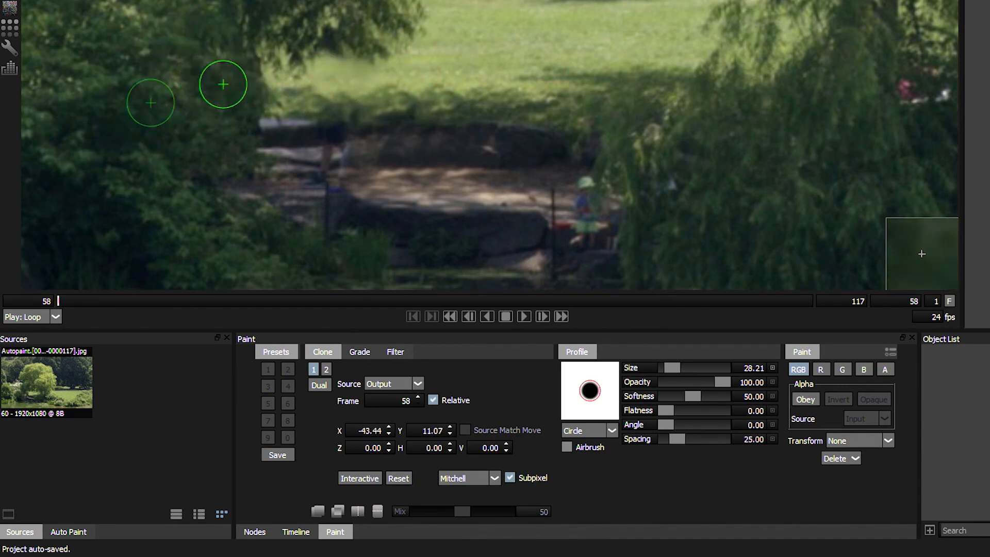
# Step: Touch up the ground by the leftover legs and the shaded grass edge, reducing the Clone brush to size 10.33 with softness 61.50
pyautogui.moveTo(278, 154); pyautogui.dragTo(298, 153)
pyautogui.moveTo(423, 92)
pyautogui.mouseDown()
pyautogui.moveTo(391, 93)
pyautogui.moveTo(403, 103)
pyautogui.moveTo(449, 92)
pyautogui.mouseUp()
pyautogui.moveTo(371, 119); pyautogui.dragTo(359, 120)
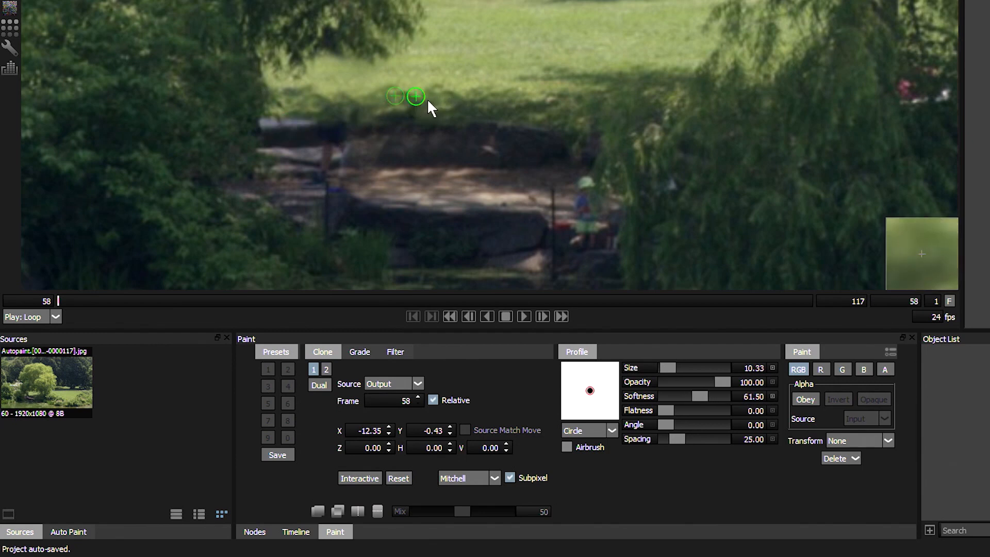
pyautogui.moveTo(431, 108)
pyautogui.mouseDown()
pyautogui.moveTo(476, 102)
pyautogui.moveTo(449, 109)
pyautogui.moveTo(462, 97)
pyautogui.mouseUp()
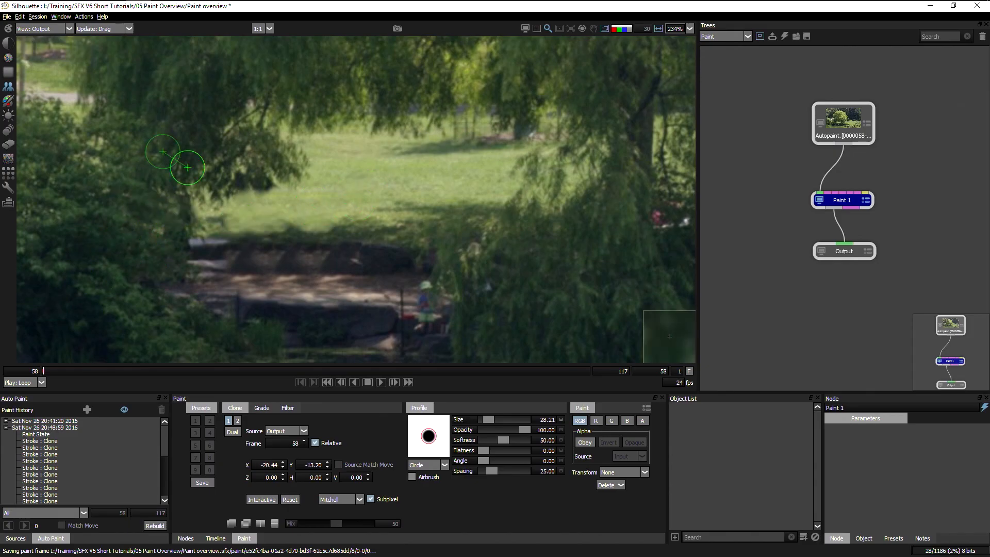
# Step: Check the viewer's available view sources and keep the view on Output
pyautogui.click(60, 30)
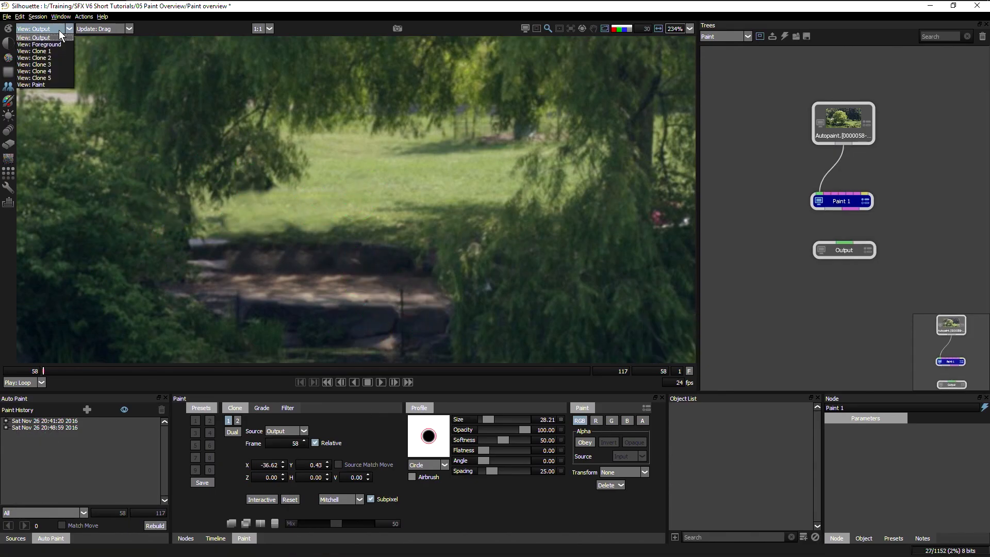
pyautogui.click(58, 38)
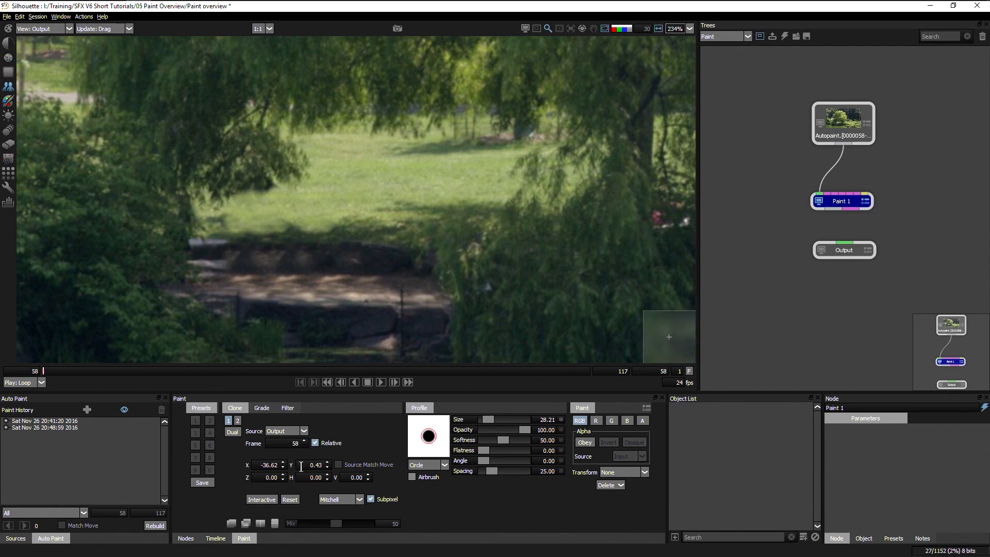
# Step: Switch the viewer to the Paint view and inspect the painted areas as a coloured overlay and as a black-and-white alpha
pyautogui.click(45, 29)
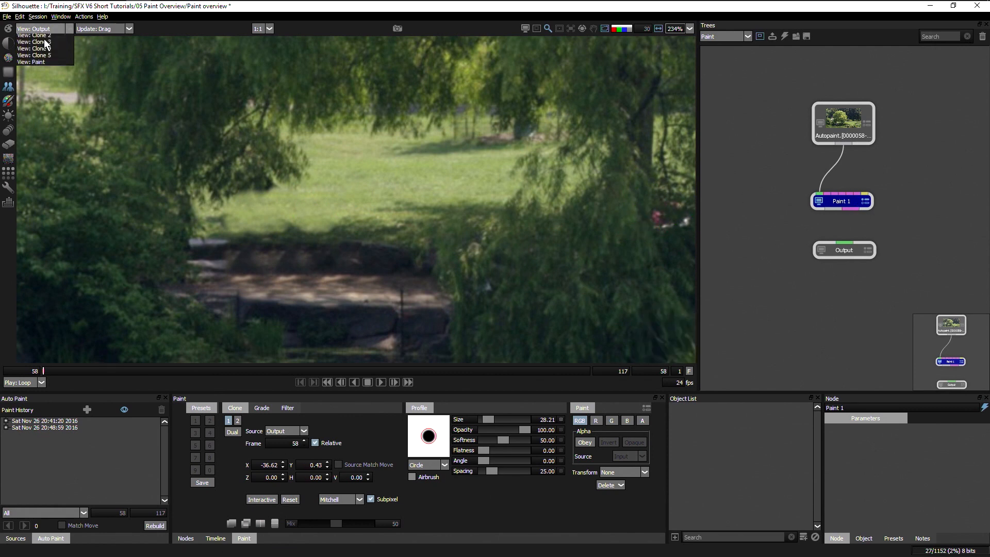
pyautogui.click(39, 85)
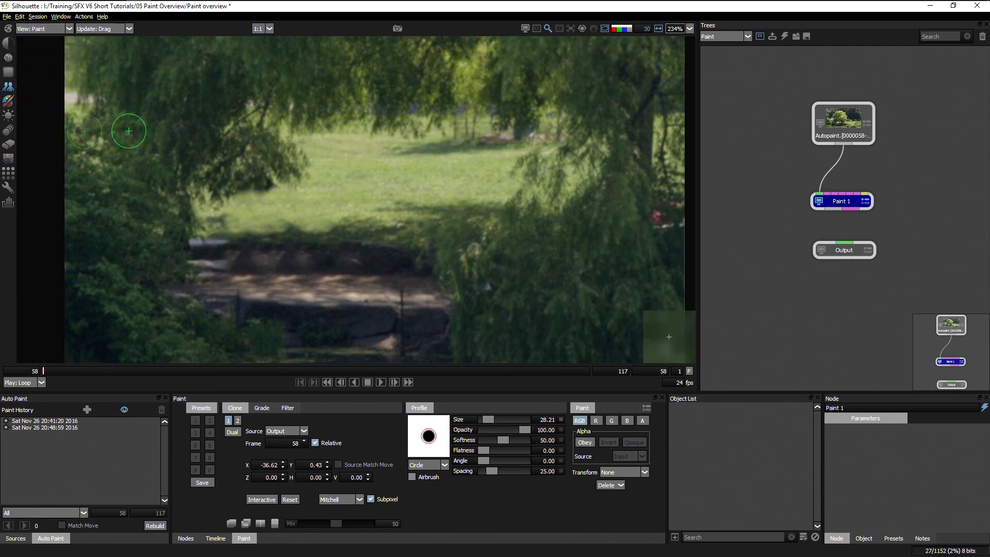
pyautogui.press('a')
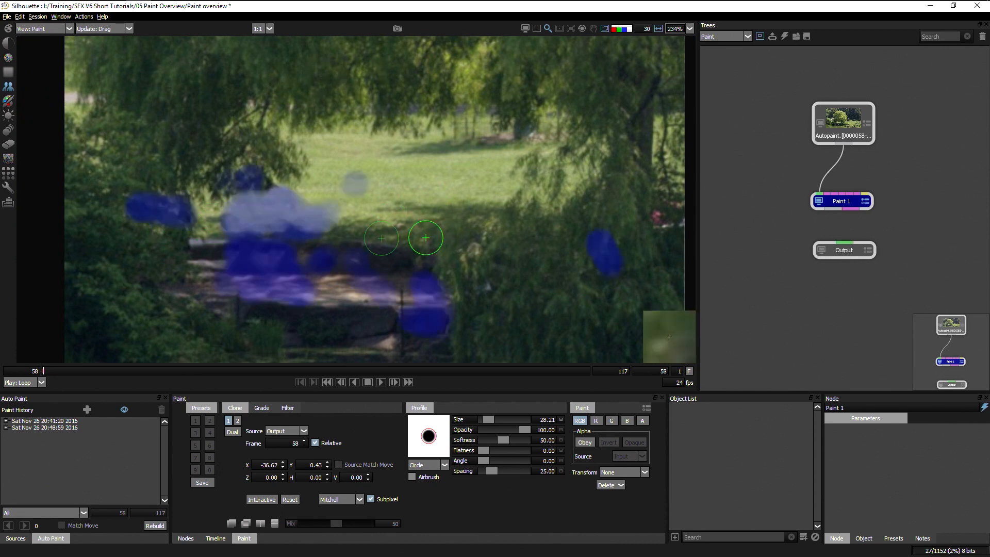
pyautogui.press('a')
pyautogui.press('a')
pyautogui.press('a')
pyautogui.press('a')
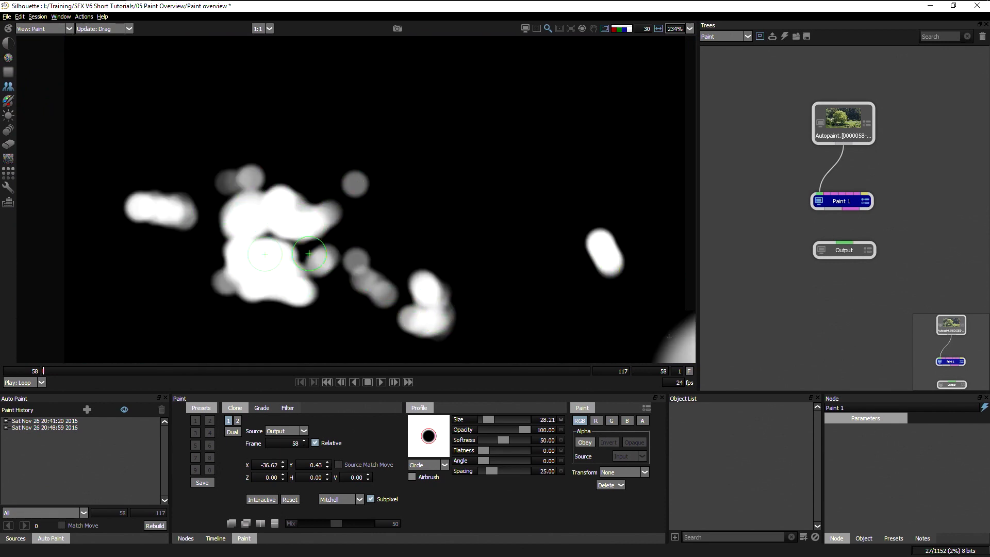
pyautogui.press('a')
pyautogui.press('a')
pyautogui.press('a')
pyautogui.press('a')
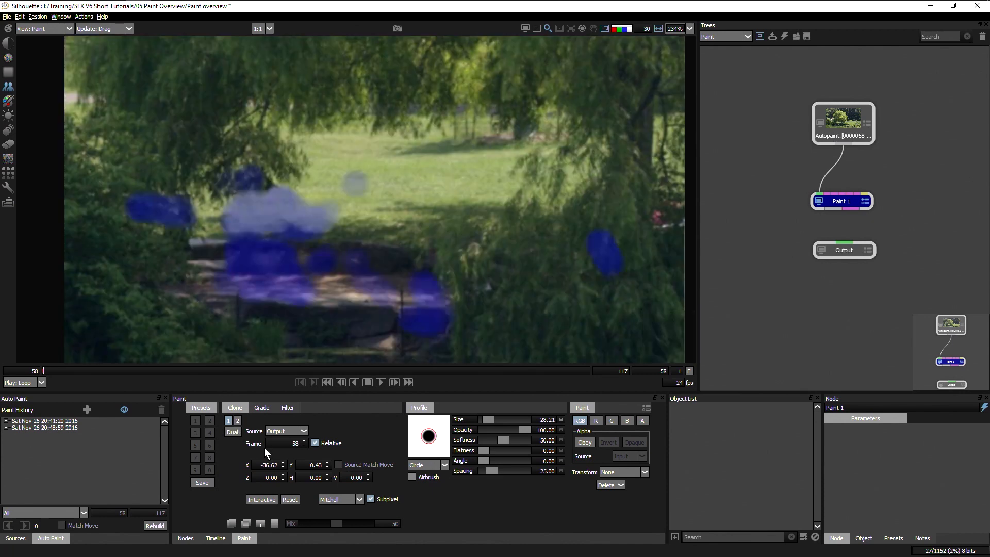
pyautogui.press('a')
# Step: Add a Color node from the Image category beside Paint 1
pyautogui.click(192, 538)
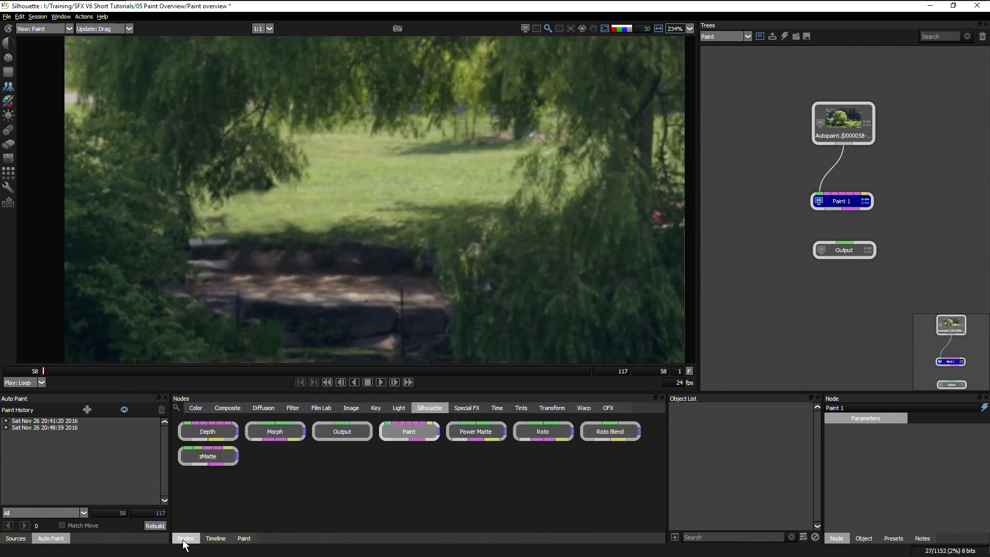
pyautogui.click(352, 410)
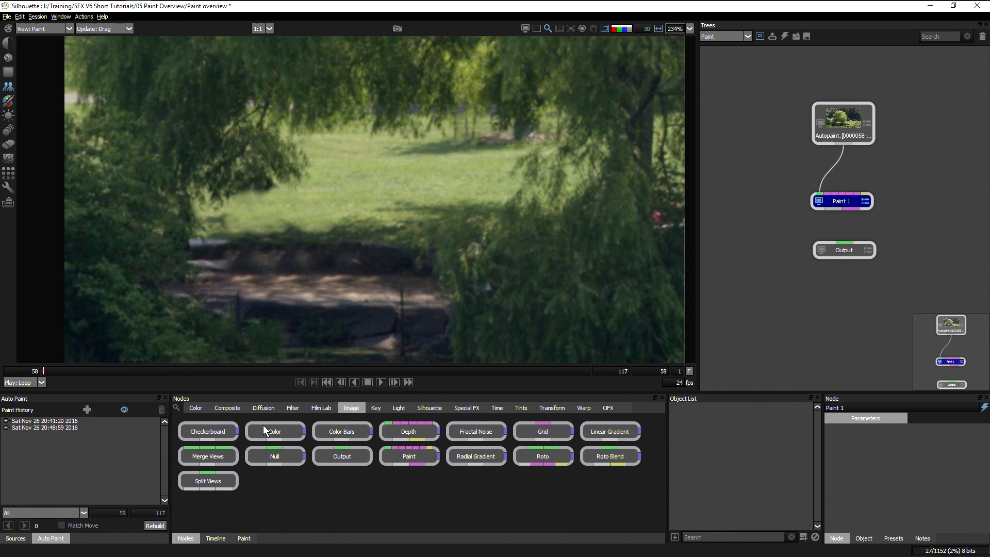
pyautogui.moveTo(738, 318); pyautogui.dragTo(923, 194)
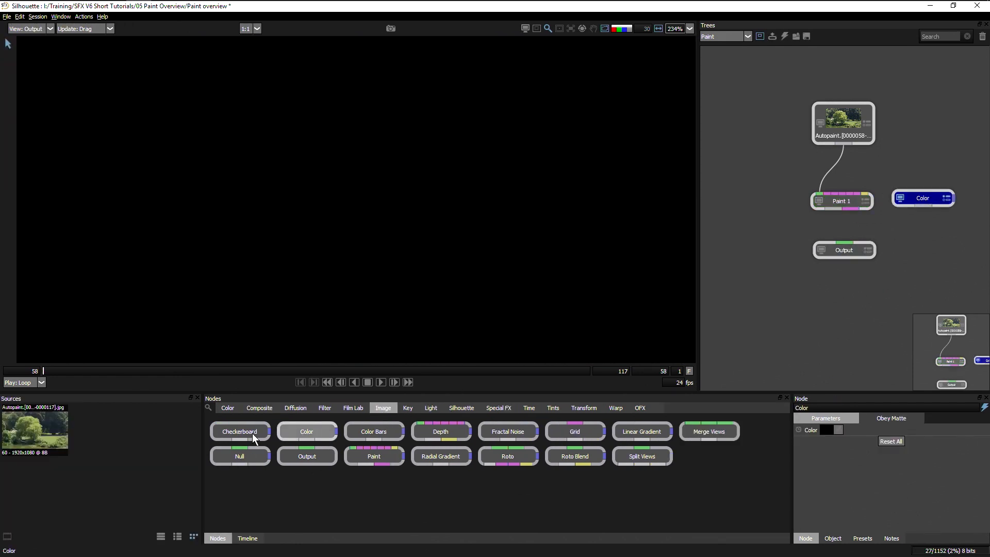
# Step: Add a Composite node below Paint 1, moving Output aside, and connect Paint 1 to its first input and Color to its second
pyautogui.click(259, 408)
pyautogui.moveTo(387, 436); pyautogui.dragTo(810, 289)
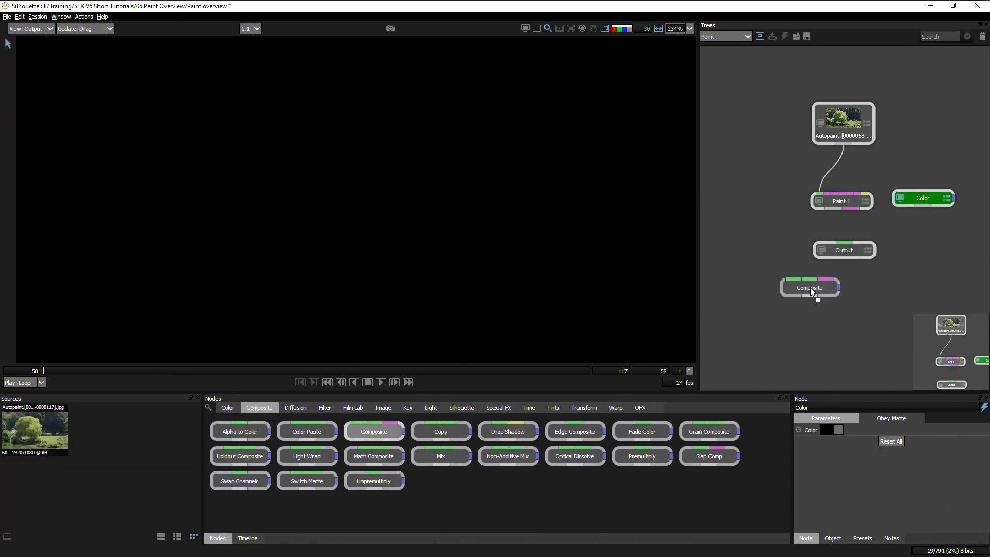
pyautogui.moveTo(904, 233); pyautogui.dragTo(906, 234)
pyautogui.moveTo(852, 248); pyautogui.dragTo(757, 299)
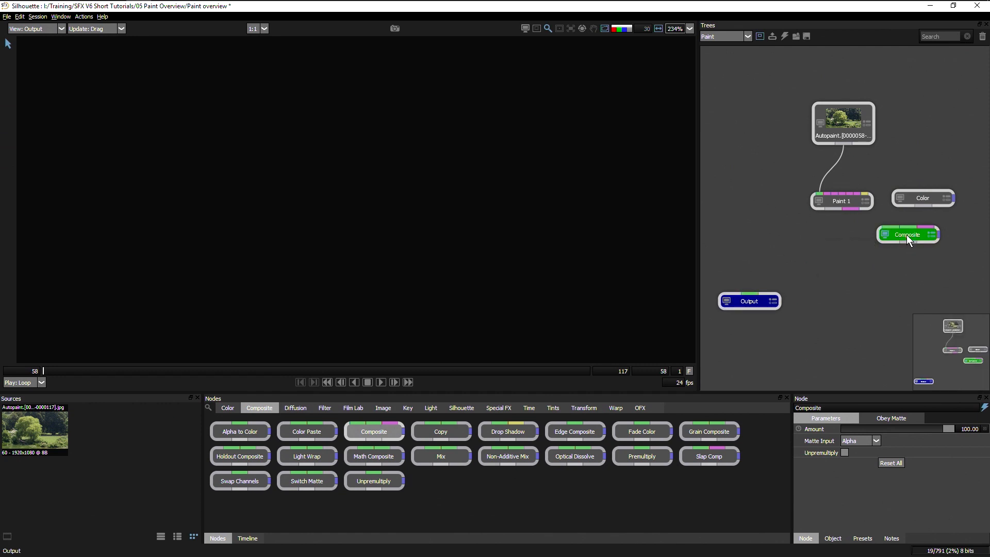
pyautogui.moveTo(906, 234); pyautogui.dragTo(858, 241)
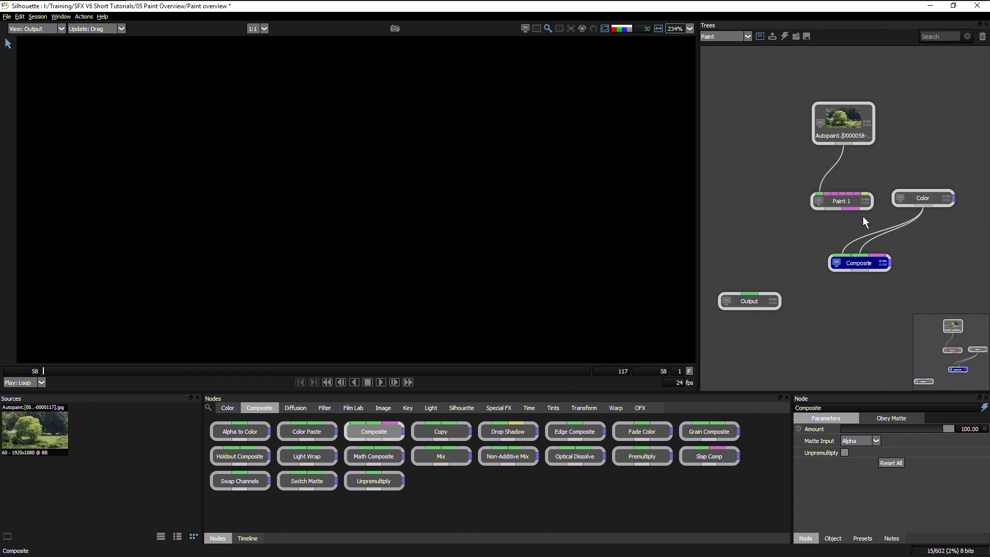
pyautogui.moveTo(851, 209); pyautogui.dragTo(842, 255)
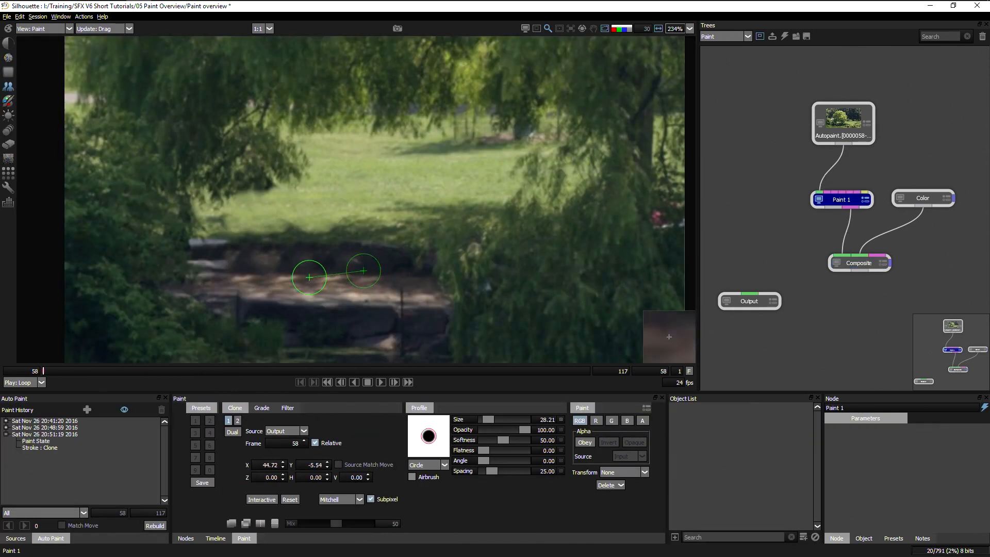
# Step: Touch up the ledge and grass under the willow with Clone strokes on Paint 1, painting while the Composite result is displayed
pyautogui.moveTo(275, 273)
pyautogui.mouseDown()
pyautogui.moveTo(289, 256)
pyautogui.moveTo(259, 247)
pyautogui.mouseUp()
pyautogui.click(843, 265)
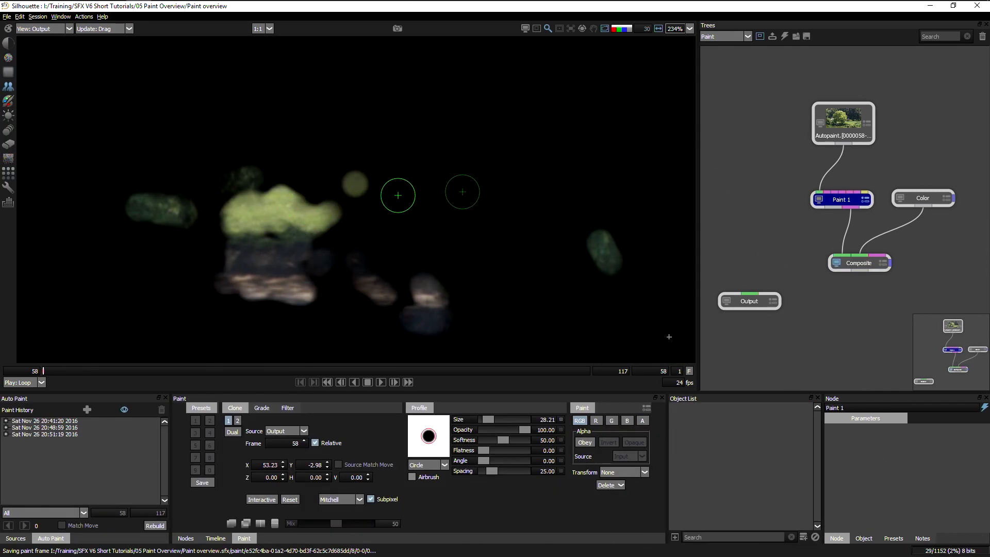
pyautogui.moveTo(392, 196); pyautogui.dragTo(391, 194)
pyautogui.moveTo(279, 231); pyautogui.dragTo(268, 233)
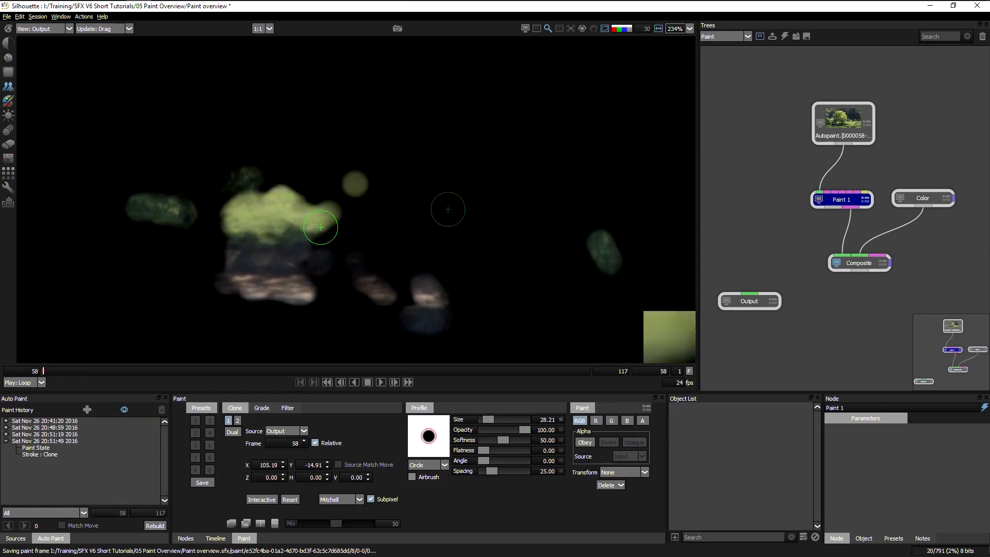
pyautogui.moveTo(326, 217); pyautogui.dragTo(271, 222)
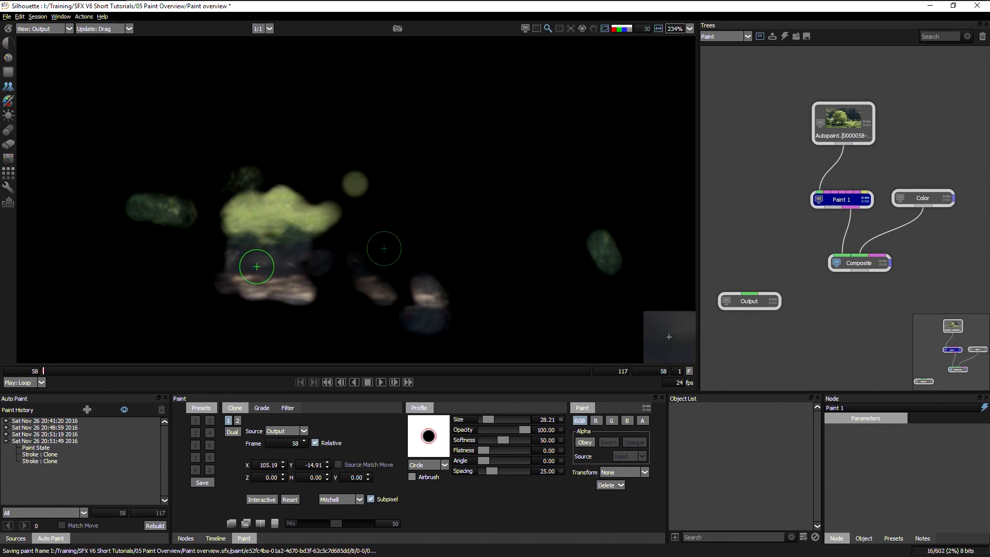
pyautogui.moveTo(264, 263)
pyautogui.mouseDown()
pyautogui.moveTo(307, 263)
pyautogui.moveTo(315, 245)
pyautogui.moveTo(323, 277)
pyautogui.moveTo(329, 265)
pyautogui.moveTo(322, 294)
pyautogui.moveTo(288, 266)
pyautogui.moveTo(296, 286)
pyautogui.mouseUp()
pyautogui.moveTo(297, 287); pyautogui.dragTo(322, 287)
pyautogui.moveTo(330, 285); pyautogui.dragTo(353, 284)
# Step: View Paint 1's full frame in Output view and compare the cleaned image with the original Foreground
pyautogui.click(819, 200)
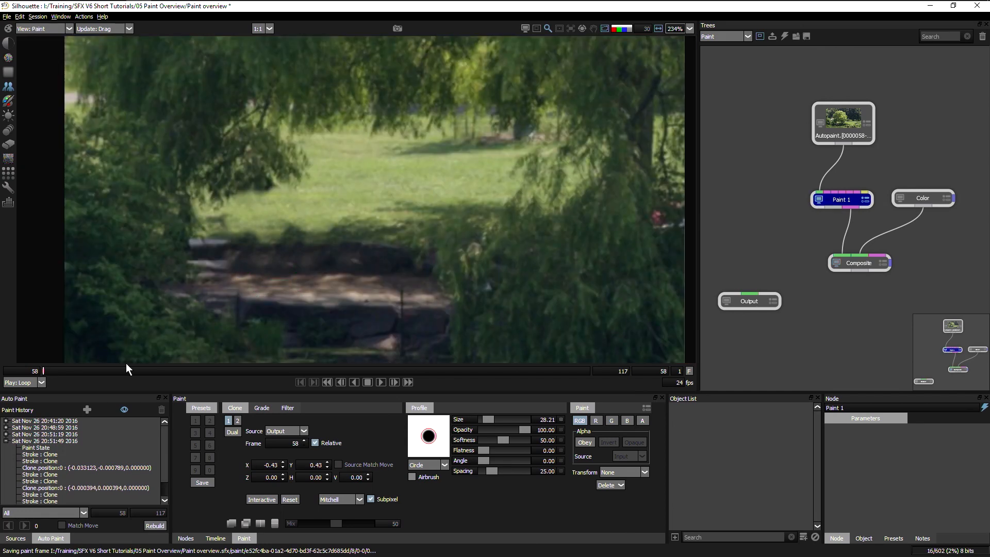
pyautogui.scroll(-4, 126, 363)
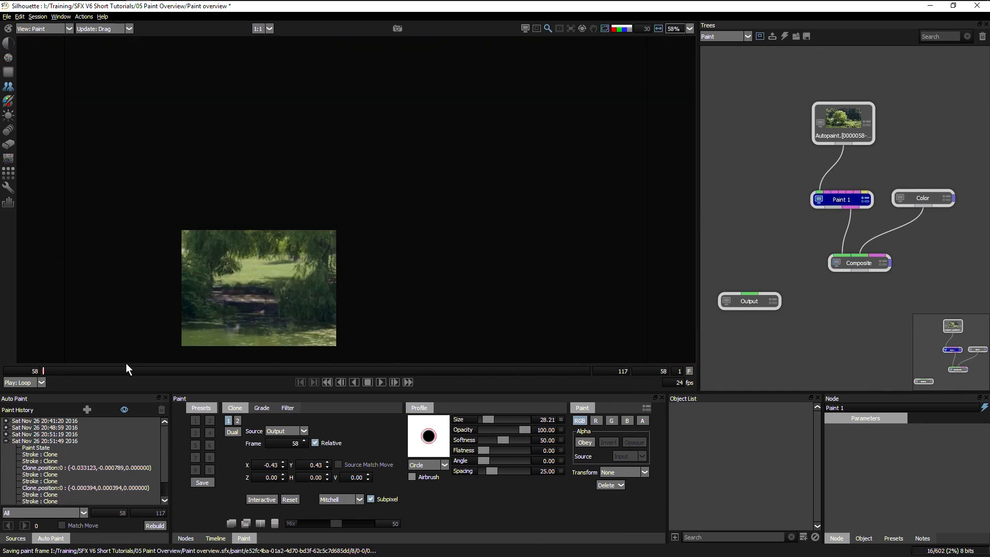
pyautogui.click(47, 29)
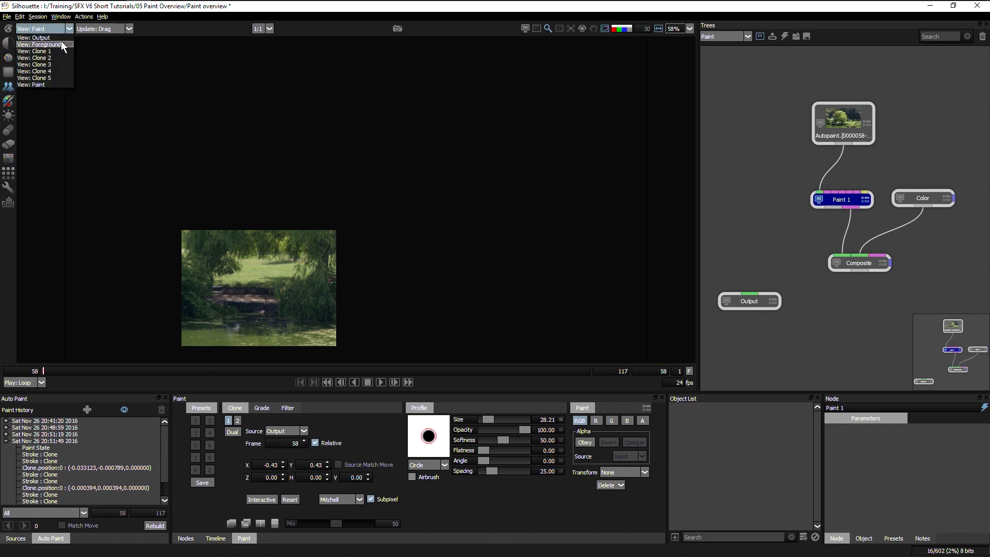
pyautogui.click(56, 38)
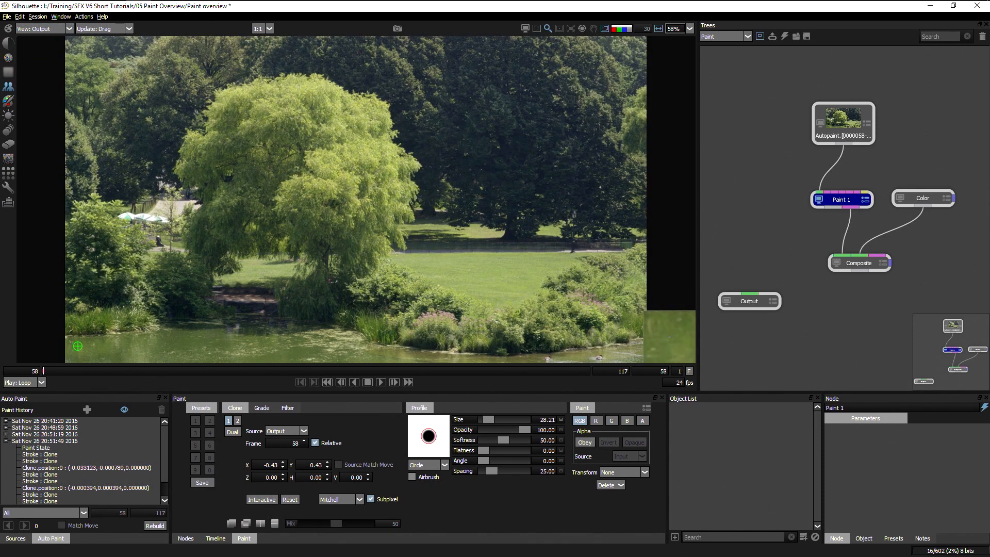
pyautogui.press('1')
pyautogui.press('1')
pyautogui.press('1')
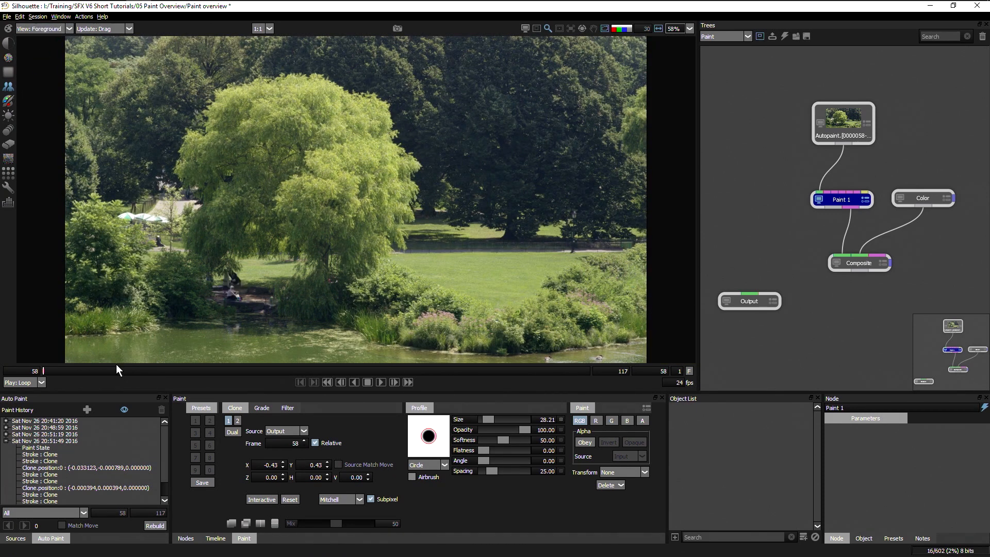
pyautogui.press('1')
pyautogui.press('1')
pyautogui.press('1')
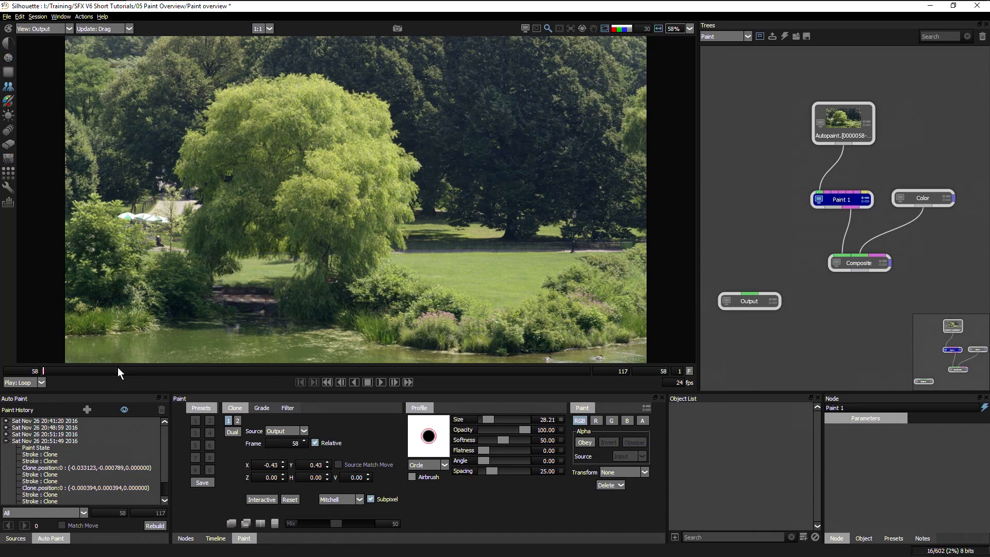
pyautogui.press('1')
pyautogui.press('1')
# Step: Clone along the shaded grass edge above the stone ledge and save the project
pyautogui.scroll(2, 246, 313)
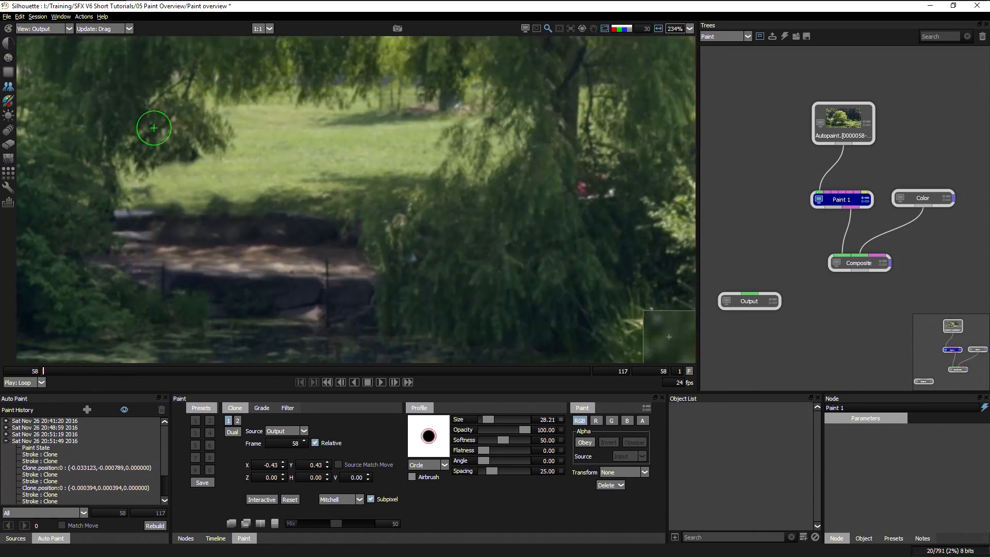
pyautogui.moveTo(350, 197); pyautogui.dragTo(241, 200)
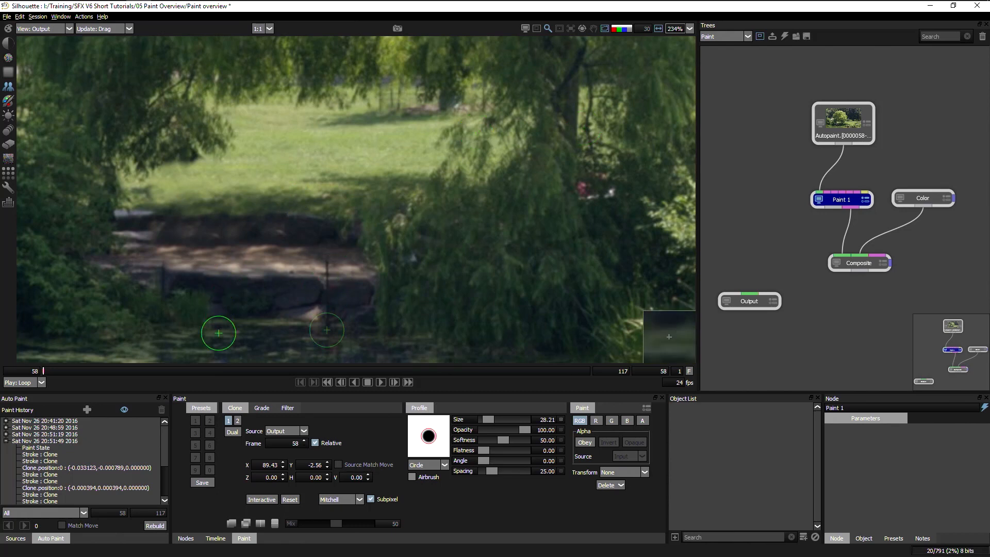
pyautogui.scroll(-2, 308, 319)
pyautogui.hotkey('ctrl', 's')
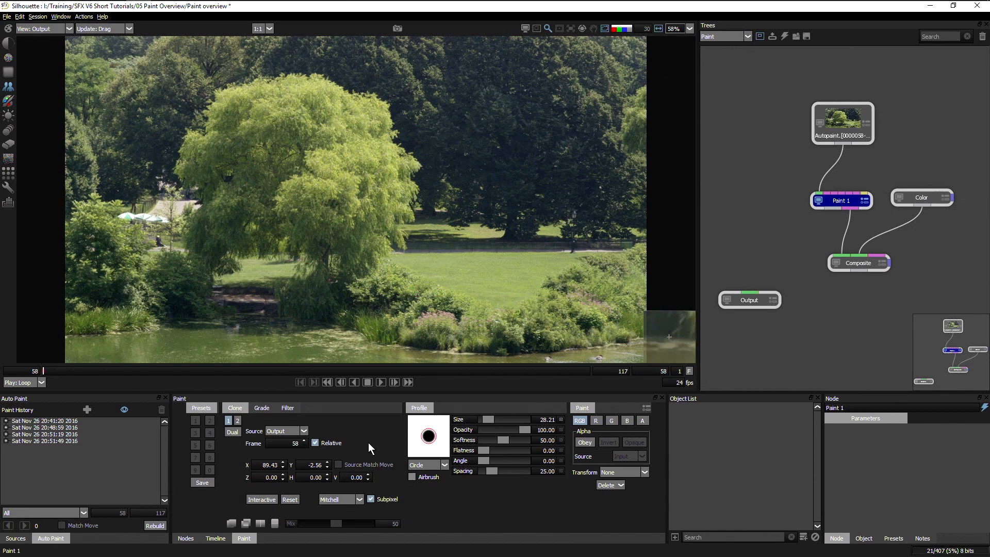
# Step: Open the Clone session and play the stabilized night shot with the Transform overlay hidden
pyautogui.click(735, 35)
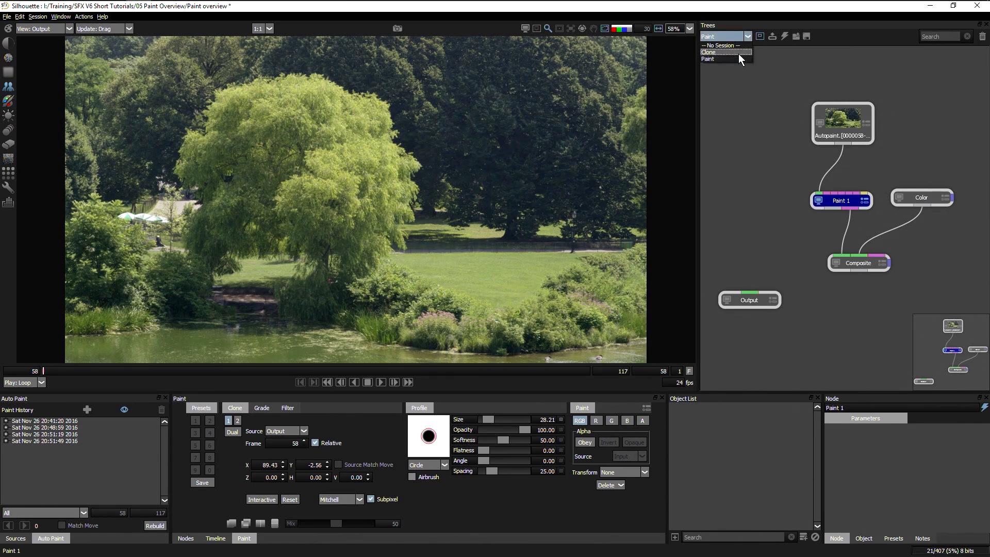
pyautogui.click(737, 52)
pyautogui.click(856, 177)
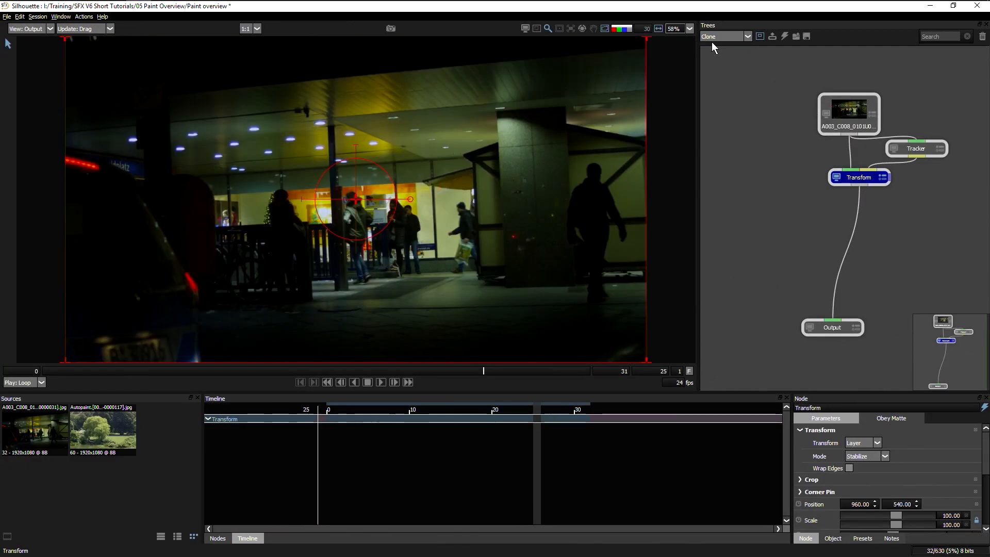
pyautogui.click(380, 382)
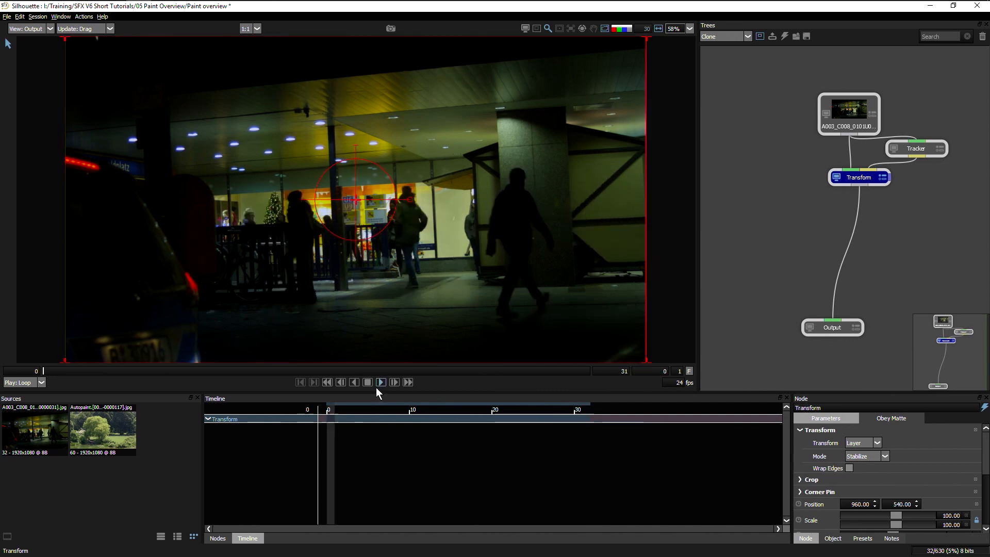
pyautogui.click(604, 29)
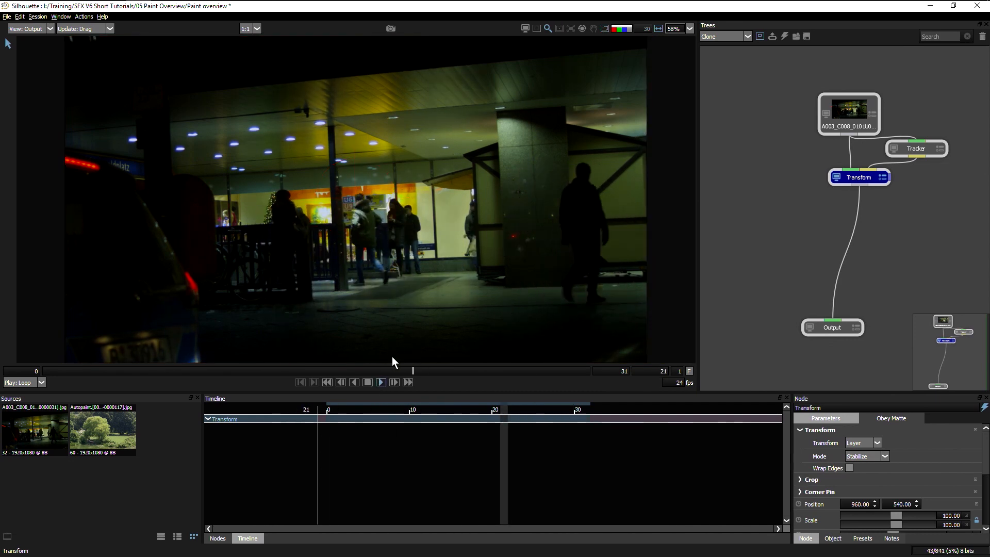
pyautogui.click(367, 382)
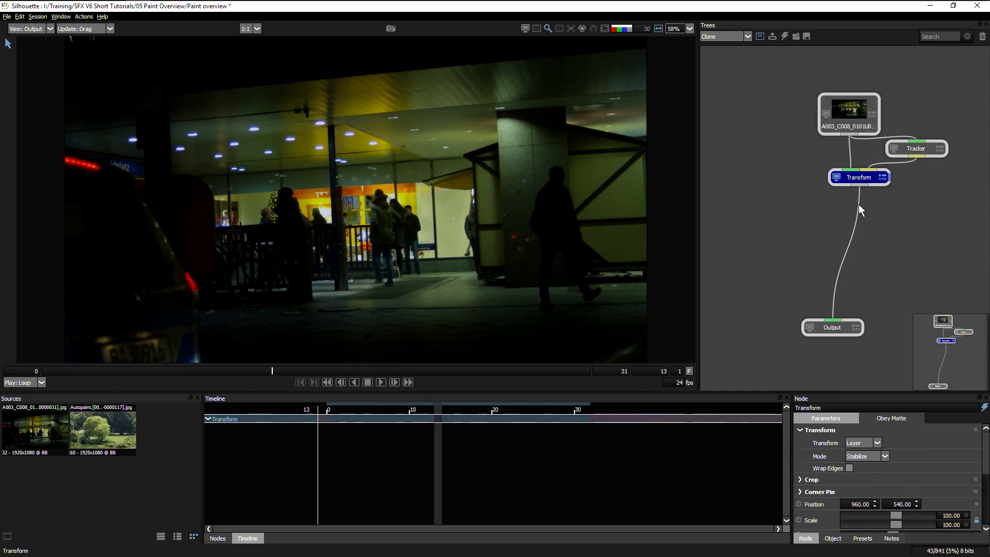
# Step: Insert a Paint node between Transform and Output
pyautogui.click(218, 538)
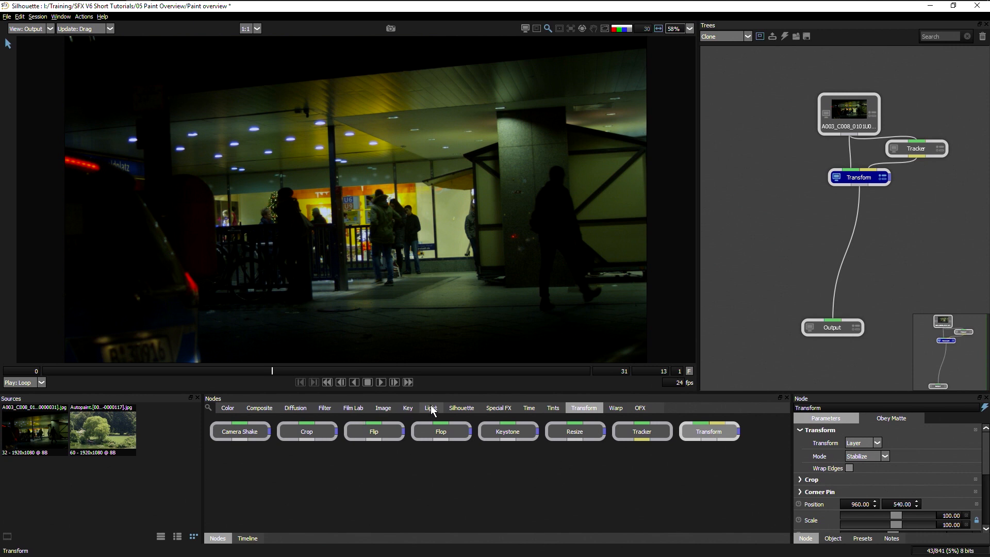
pyautogui.click(462, 410)
pyautogui.moveTo(446, 434)
pyautogui.mouseDown()
pyautogui.moveTo(778, 176)
pyautogui.moveTo(855, 223)
pyautogui.mouseUp()
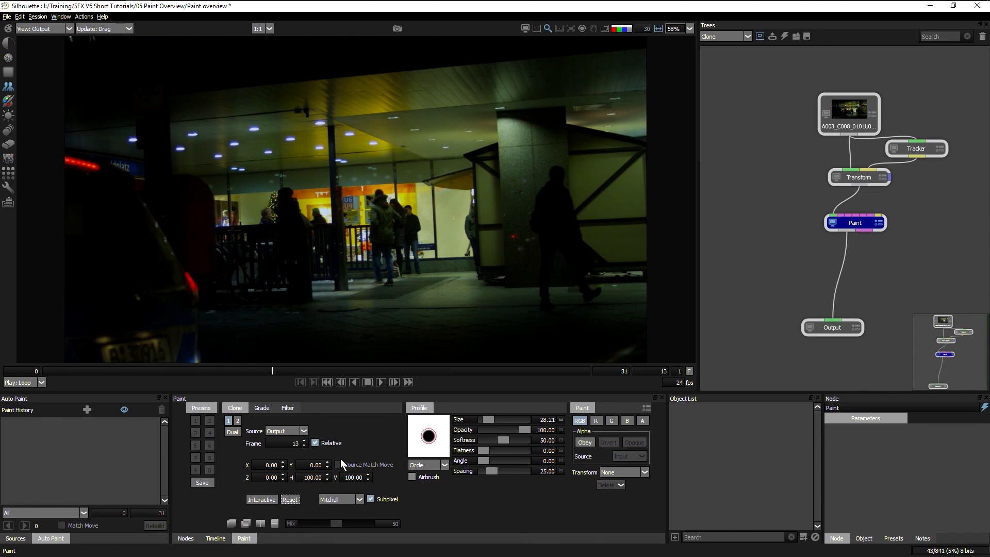
# Step: Go to frame 18 and turn on interactive source alignment for the Clone brush
pyautogui.scroll(3, 357, 299)
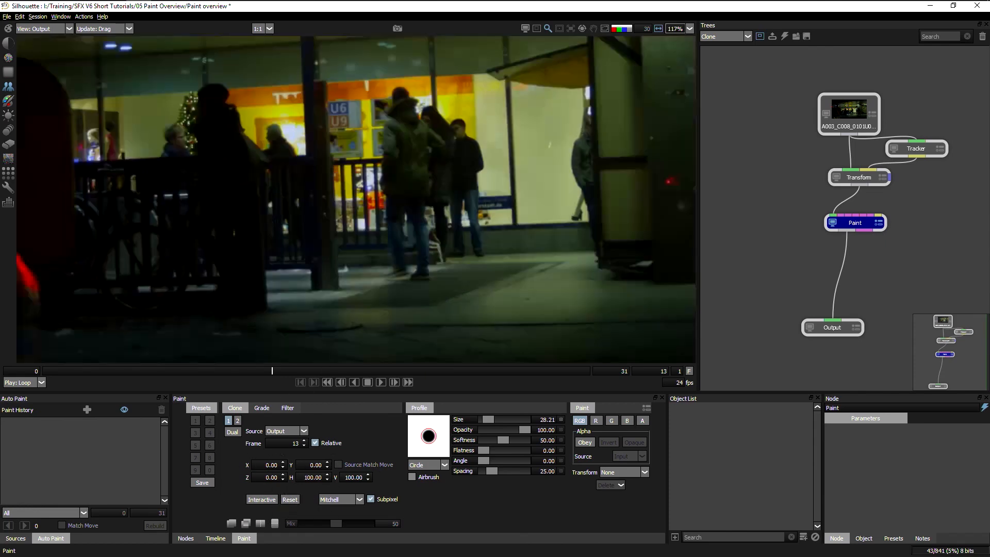
pyautogui.moveTo(276, 372)
pyautogui.mouseDown()
pyautogui.moveTo(190, 380)
pyautogui.moveTo(431, 369)
pyautogui.moveTo(290, 372)
pyautogui.mouseUp()
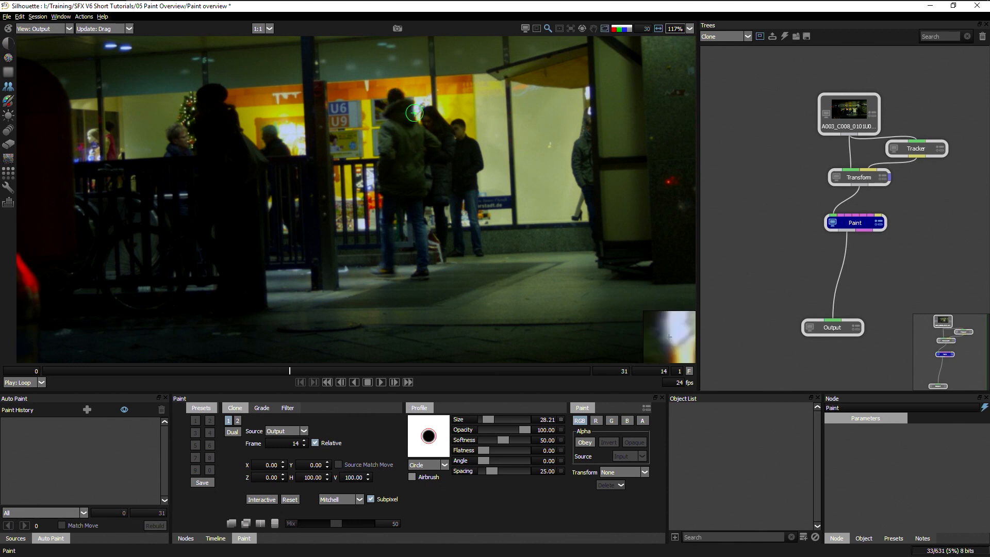
pyautogui.click(361, 371)
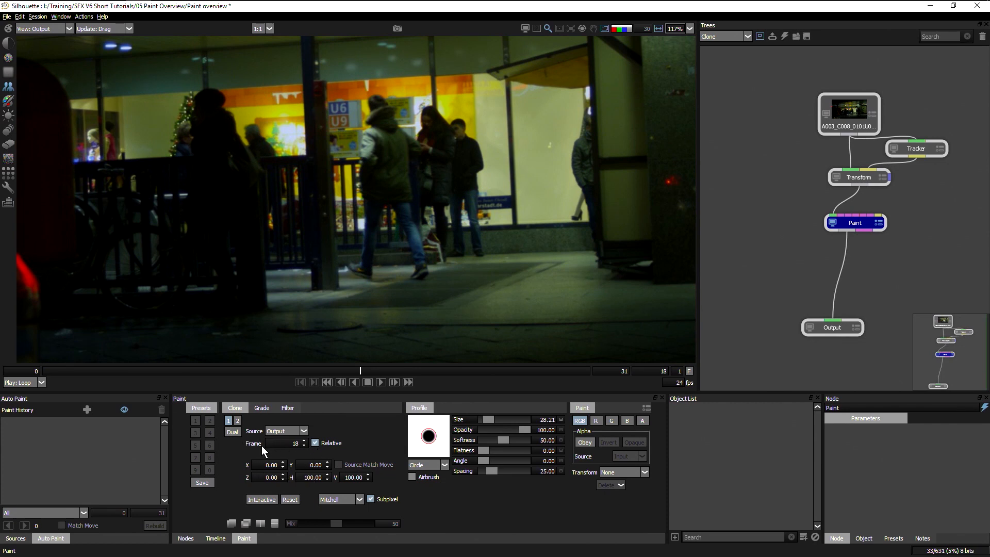
pyautogui.click(263, 500)
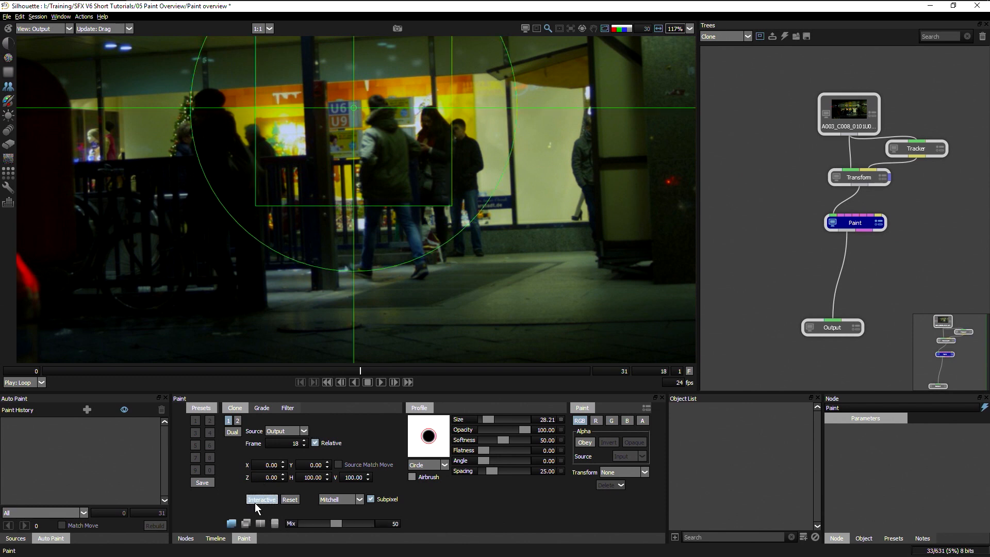
# Step: Make the Clone source frame absolute, set it to frame 0, and turn off interactive alignment
pyautogui.click(314, 442)
pyautogui.click(303, 445)
pyautogui.click(303, 445)
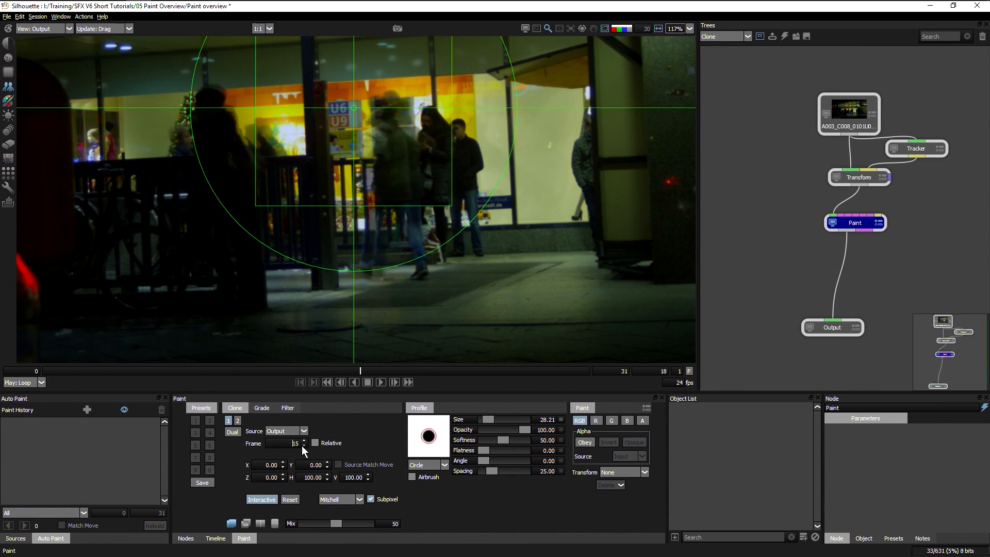
pyautogui.click(303, 446)
pyautogui.click(303, 445)
pyautogui.click(302, 446)
pyautogui.click(302, 447)
pyautogui.click(302, 446)
pyautogui.click(302, 447)
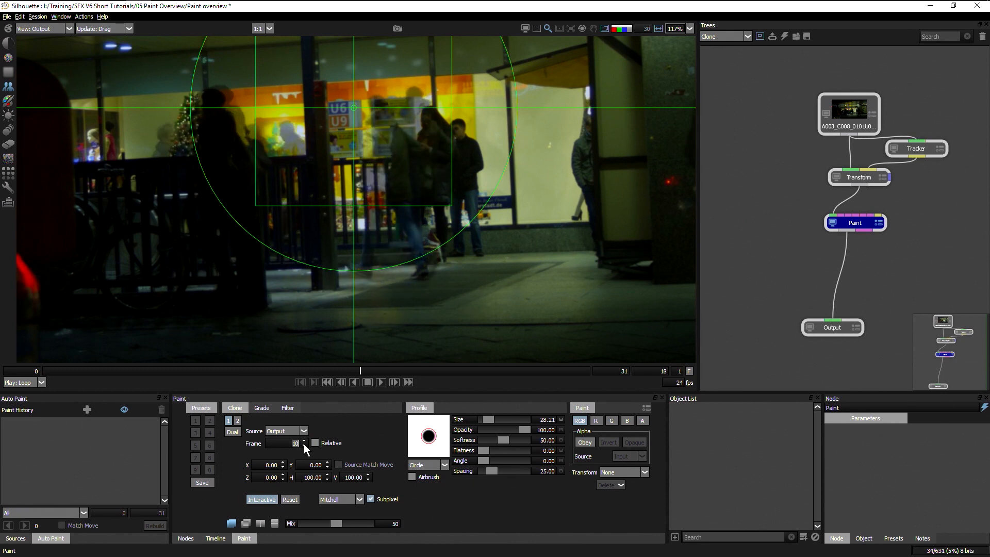
pyautogui.click(304, 444)
pyautogui.click(304, 444)
pyautogui.click(305, 444)
pyautogui.click(305, 445)
pyautogui.click(304, 445)
pyautogui.click(306, 445)
pyautogui.click(305, 445)
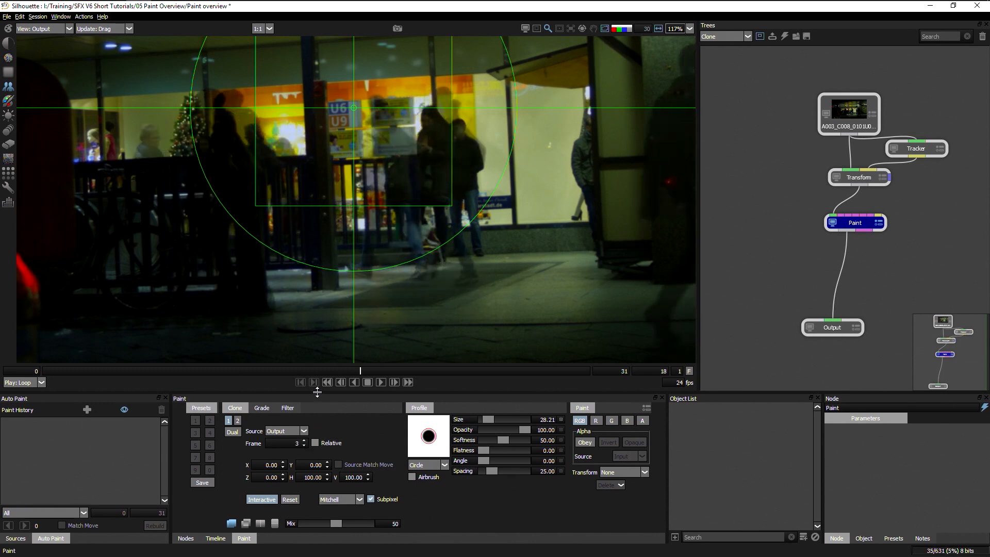
pyautogui.click(305, 445)
pyautogui.click(304, 445)
pyautogui.click(305, 444)
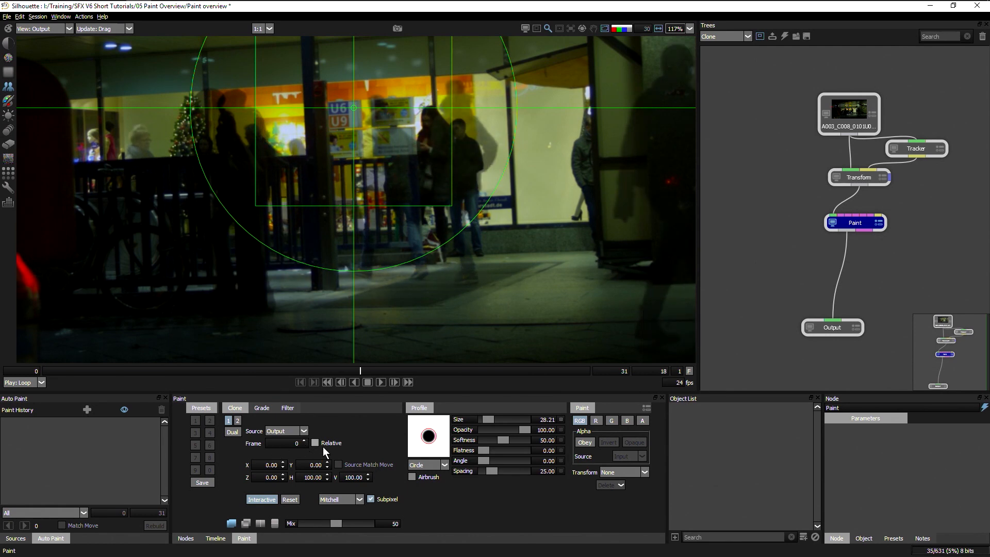
pyautogui.click(265, 500)
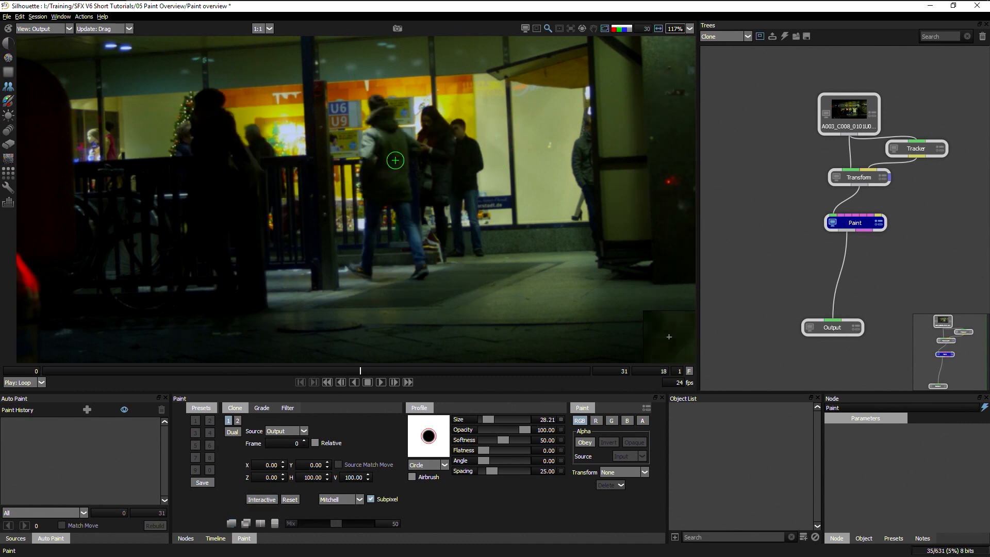
# Step: Compare frame 18 with the clone source frame by repeatedly toggling the onion skin overlay
pyautogui.press('o')
pyautogui.press('o')
pyautogui.press('o')
pyautogui.press('o')
pyautogui.press('o')
pyautogui.press('o')
pyautogui.press('o')
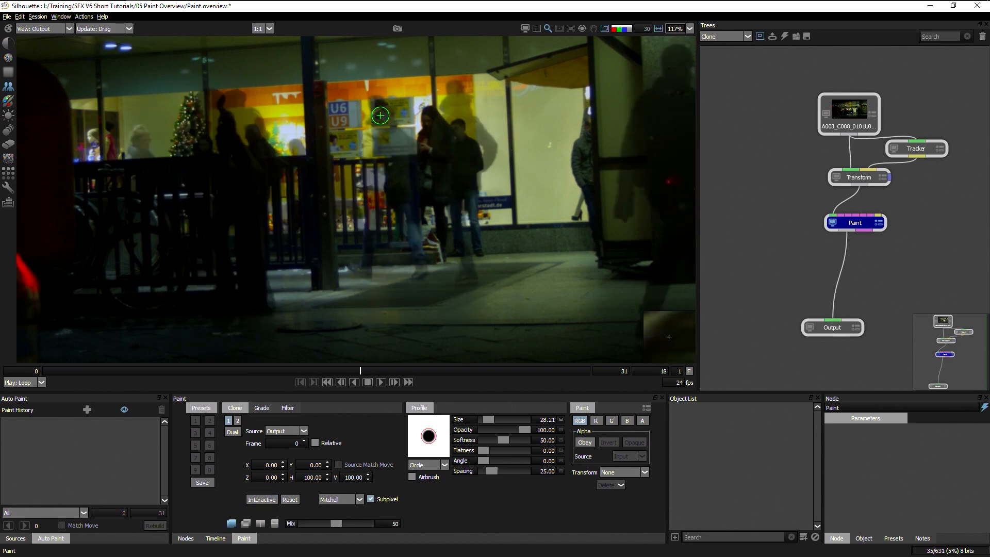
pyautogui.press('o')
pyautogui.press('o')
pyautogui.press('o')
pyautogui.press('o')
pyautogui.press('o')
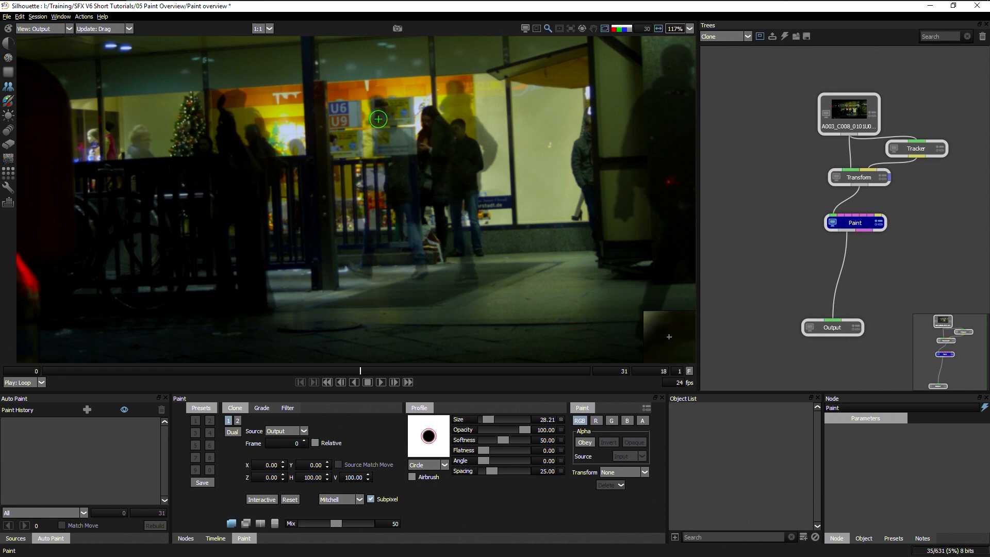
pyautogui.press('o')
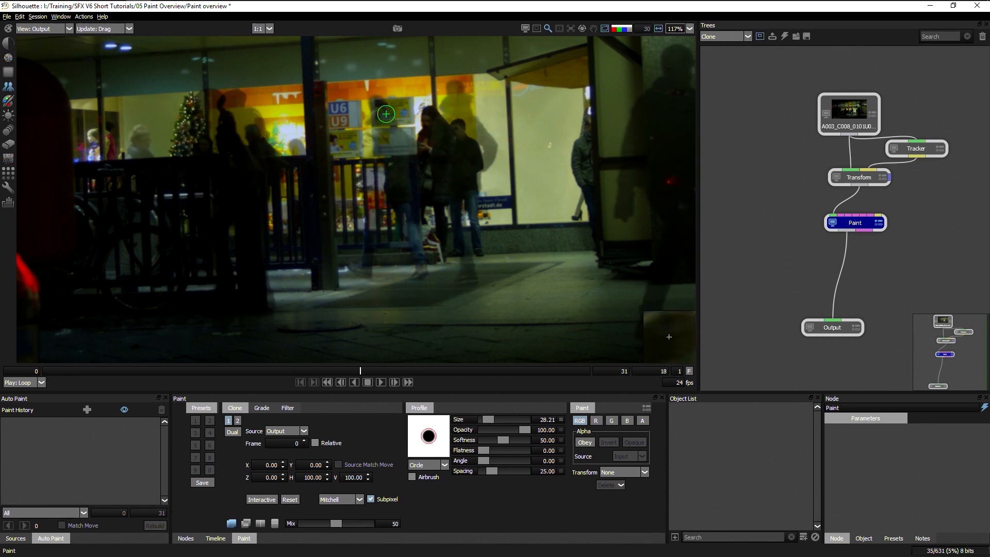
# Step: Hide the onion skin overlay and clone clean background over the walking man on frame 18
pyautogui.press('o')
pyautogui.press('o')
pyautogui.press('o')
pyautogui.press('o')
pyautogui.press('o')
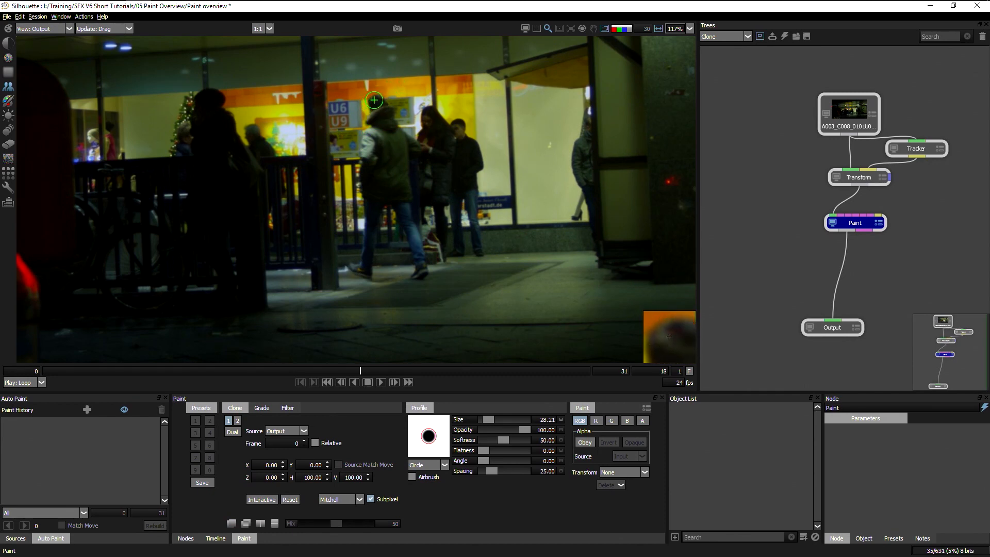
pyautogui.moveTo(372, 102)
pyautogui.mouseDown()
pyautogui.moveTo(388, 133)
pyautogui.moveTo(414, 149)
pyautogui.moveTo(384, 175)
pyautogui.moveTo(360, 109)
pyautogui.moveTo(353, 176)
pyautogui.moveTo(395, 159)
pyautogui.moveTo(414, 251)
pyautogui.moveTo(412, 232)
pyautogui.moveTo(410, 281)
pyautogui.moveTo(340, 268)
pyautogui.moveTo(374, 255)
pyautogui.moveTo(373, 241)
pyautogui.moveTo(385, 276)
pyautogui.moveTo(353, 272)
pyautogui.mouseUp()
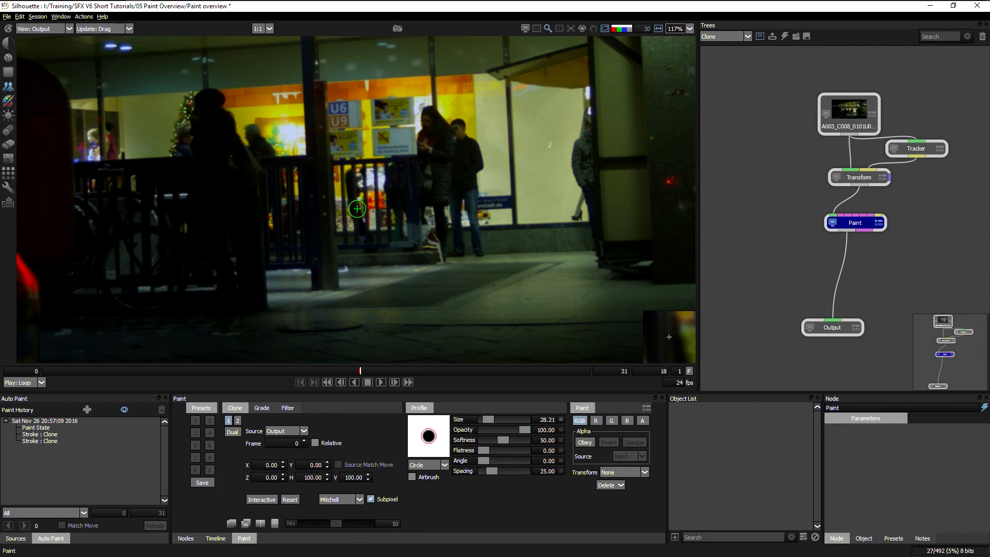
# Step: Set the Clone source frame to 9 and clone away the remaining traces along the railing on frame 18
pyautogui.click(304, 440)
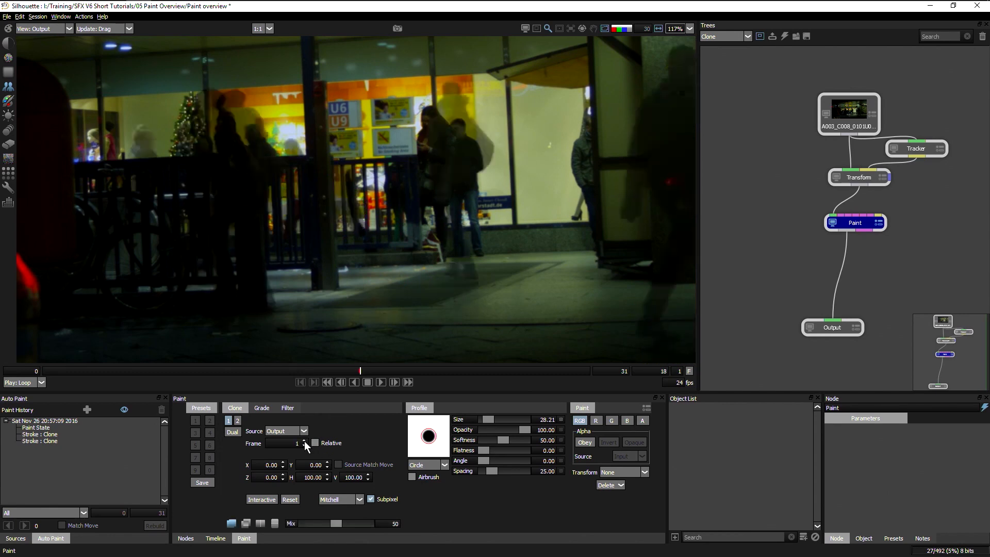
pyautogui.click(304, 441)
pyautogui.click(305, 441)
pyautogui.click(305, 441)
pyautogui.click(305, 441)
pyautogui.click(304, 441)
pyautogui.click(304, 441)
pyautogui.click(304, 441)
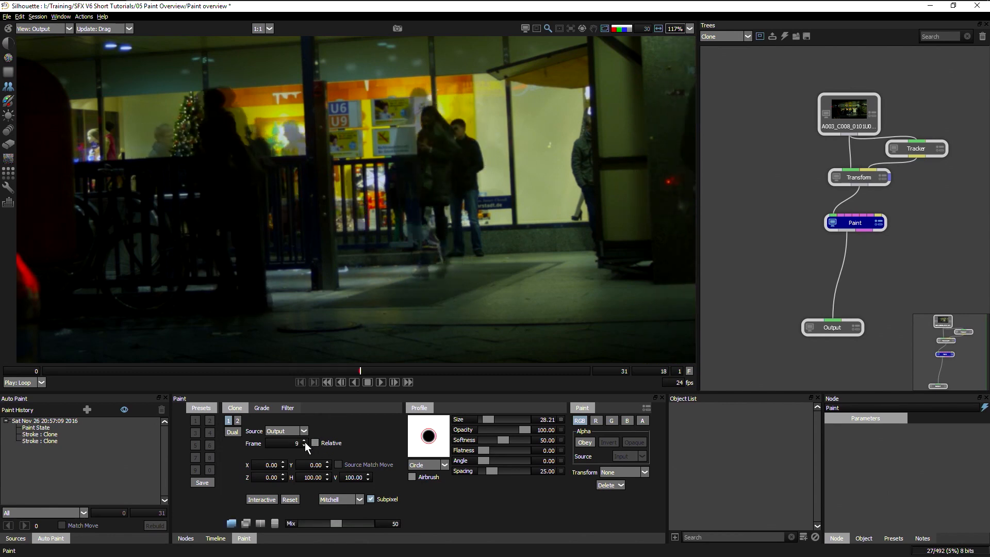
pyautogui.press('o')
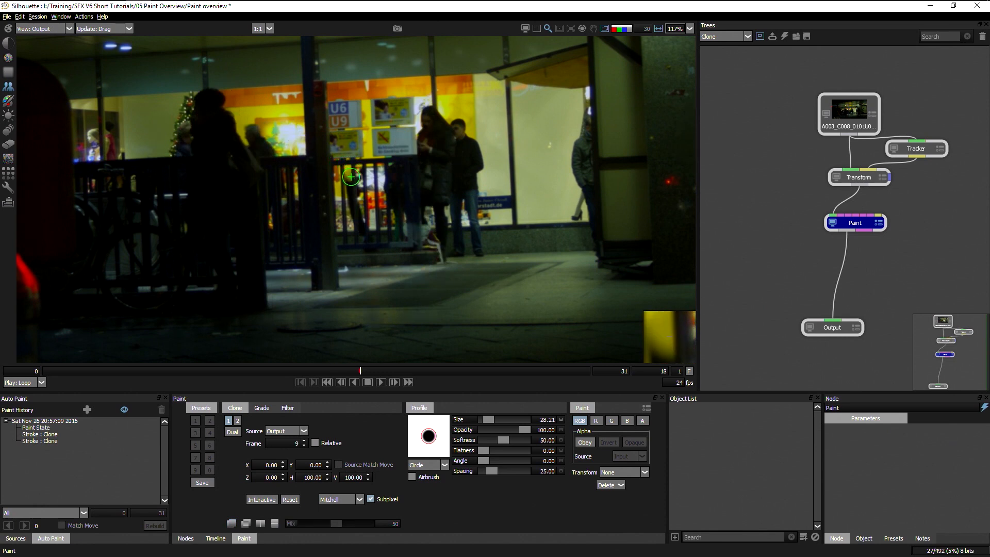
pyautogui.moveTo(371, 247); pyautogui.dragTo(371, 265)
pyautogui.moveTo(358, 179)
pyautogui.mouseDown()
pyautogui.moveTo(359, 224)
pyautogui.moveTo(416, 342)
pyautogui.moveTo(322, 245)
pyautogui.moveTo(321, 173)
pyautogui.moveTo(368, 169)
pyautogui.moveTo(364, 209)
pyautogui.moveTo(358, 174)
pyautogui.mouseUp()
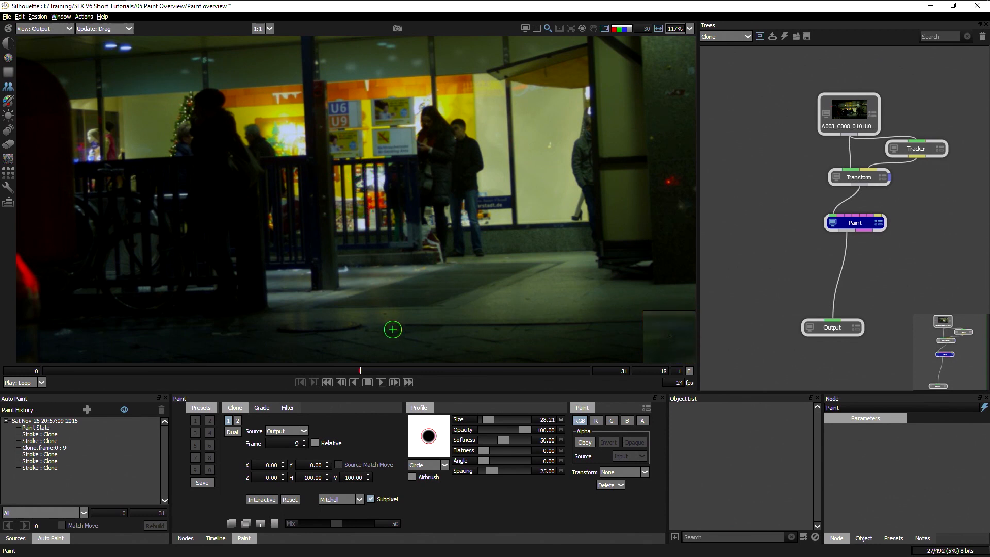
# Step: Clone out the walking man on frame 19, using source frame 9 and source frame 1 for the remaining parts
pyautogui.press('Right')
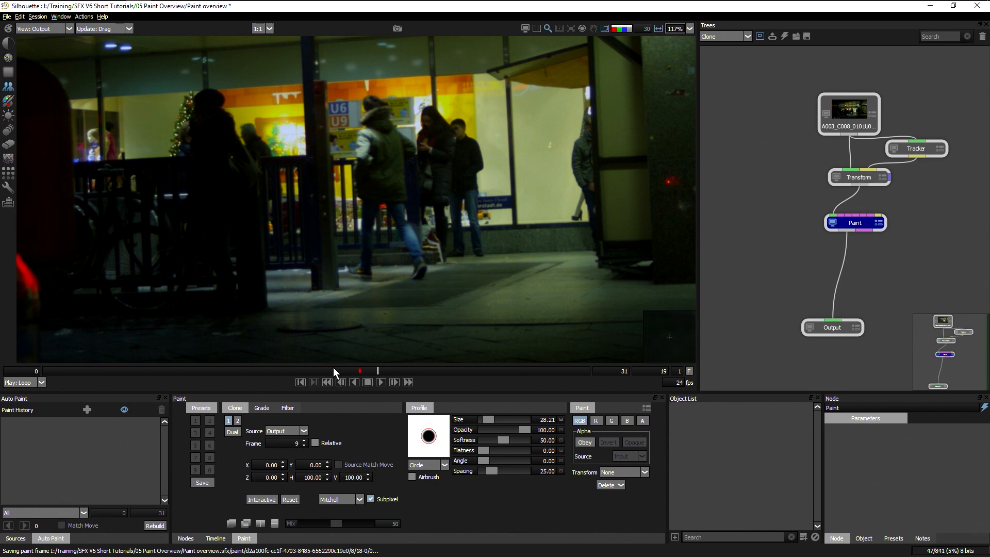
pyautogui.moveTo(366, 98)
pyautogui.mouseDown()
pyautogui.moveTo(388, 152)
pyautogui.moveTo(406, 149)
pyautogui.moveTo(397, 166)
pyautogui.moveTo(375, 171)
pyautogui.moveTo(364, 128)
pyautogui.moveTo(381, 150)
pyautogui.moveTo(360, 175)
pyautogui.moveTo(360, 151)
pyautogui.moveTo(373, 202)
pyautogui.moveTo(377, 195)
pyautogui.moveTo(369, 203)
pyautogui.moveTo(365, 272)
pyautogui.moveTo(342, 270)
pyautogui.moveTo(370, 234)
pyautogui.moveTo(367, 195)
pyautogui.moveTo(387, 263)
pyautogui.mouseUp()
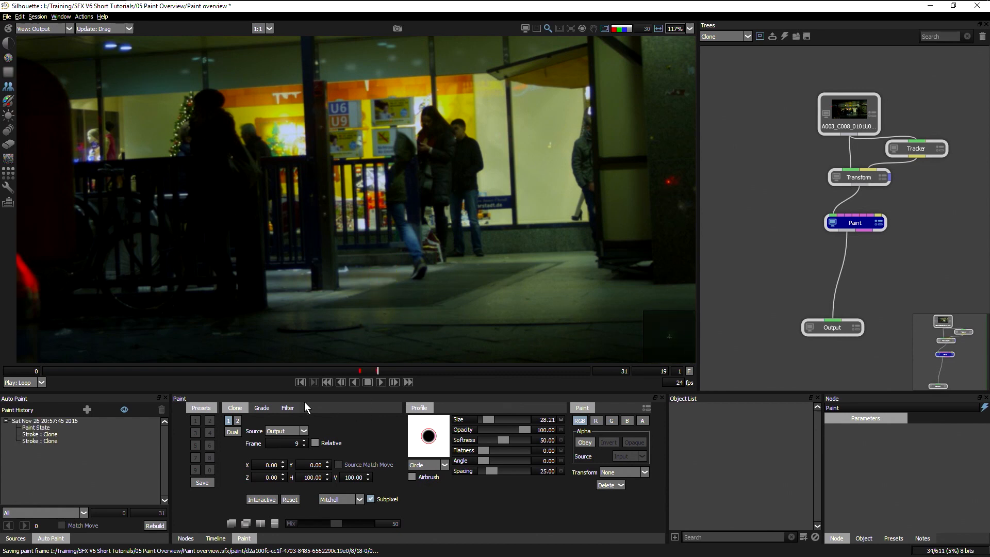
pyautogui.click(304, 446)
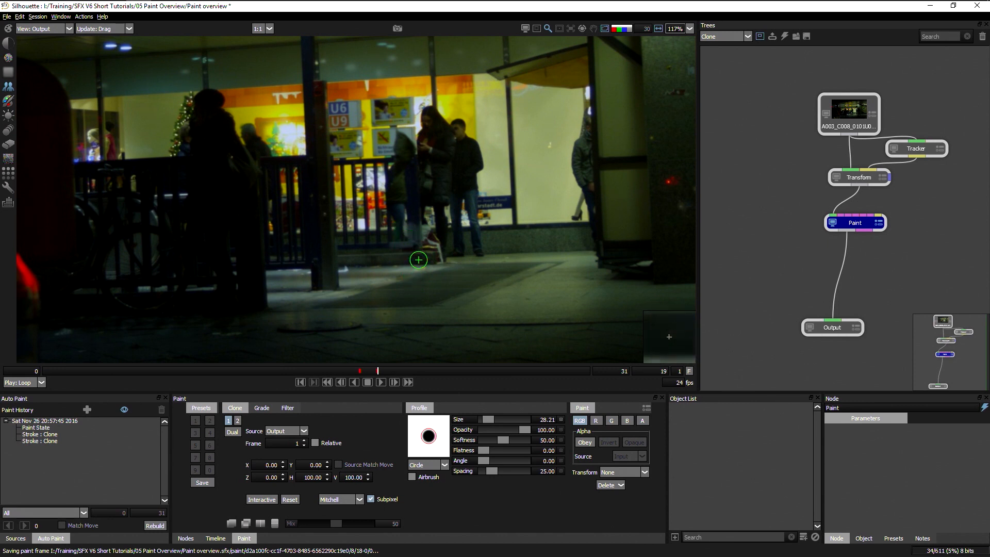
pyautogui.moveTo(419, 260); pyautogui.dragTo(396, 229)
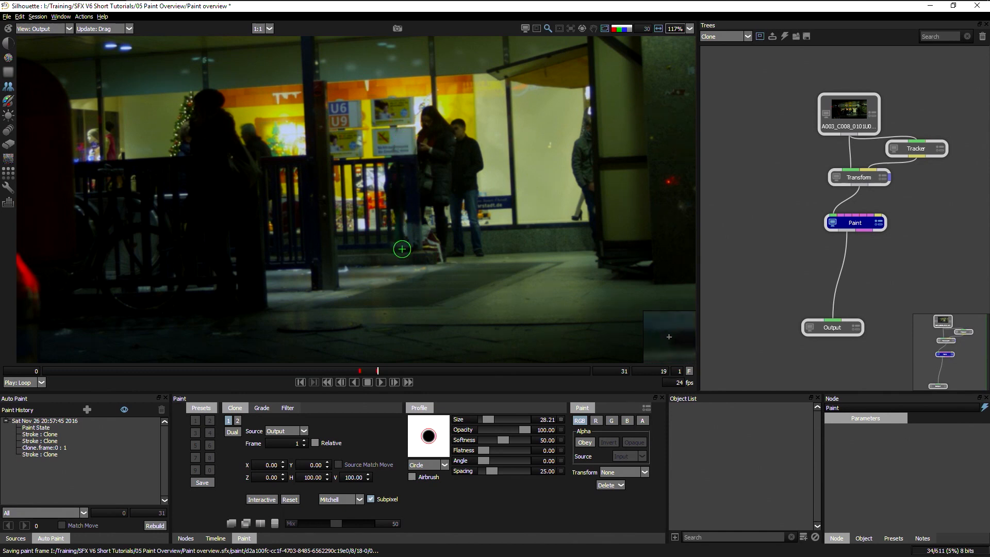
pyautogui.moveTo(402, 248); pyautogui.dragTo(419, 257)
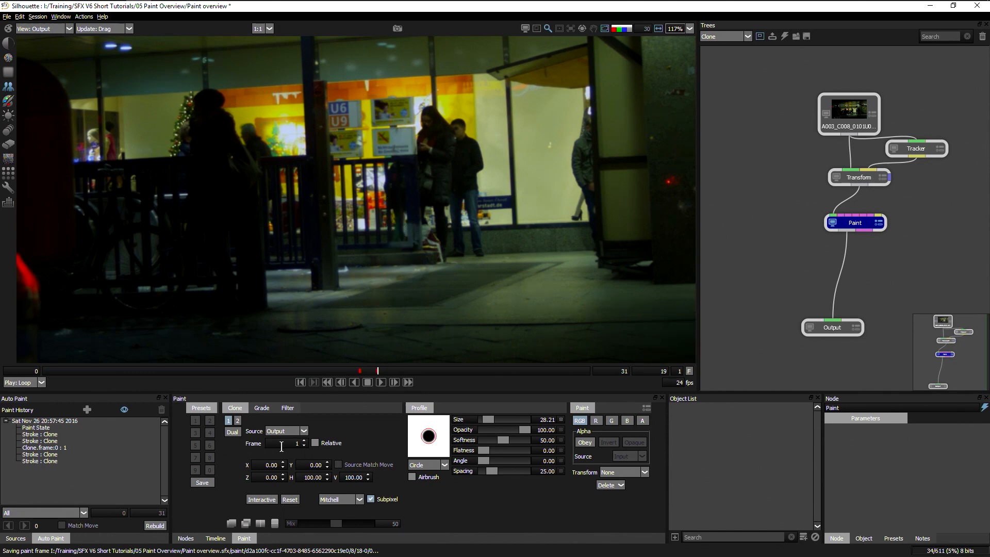
# Step: Save the Clone setup with source frame 1 as preset 1 and the setup with source frame 9 as preset 2
pyautogui.press('x')
pyautogui.press('z')
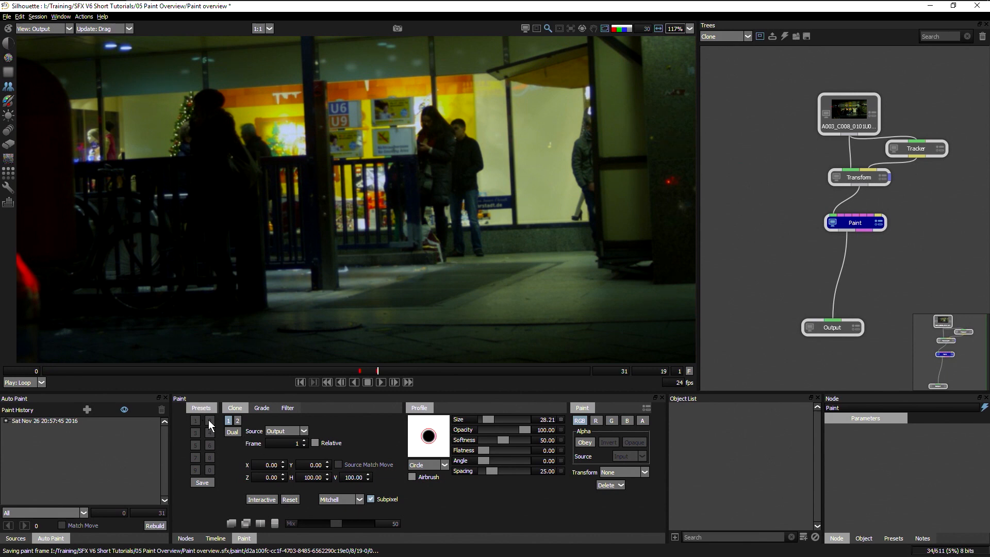
pyautogui.click(202, 481)
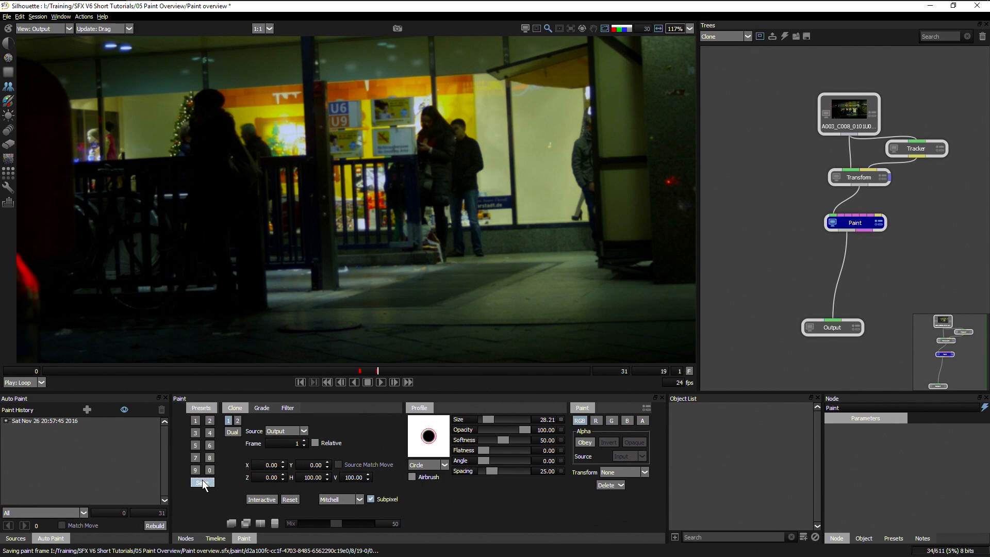
pyautogui.click(195, 420)
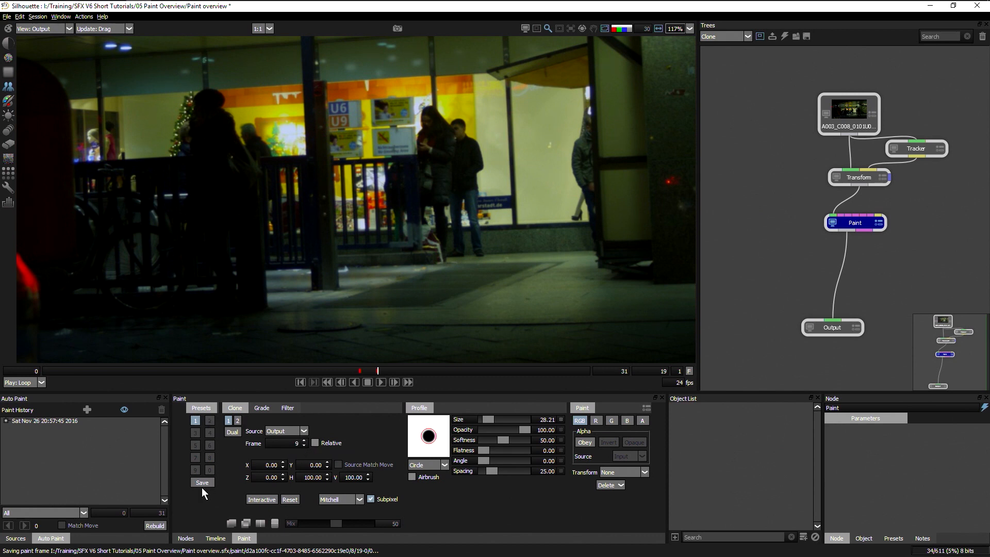
pyautogui.click(210, 420)
# Step: Clone out the walking man on frame 20, using preset 2 and preset 1 for the remaining parts
pyautogui.press('Right')
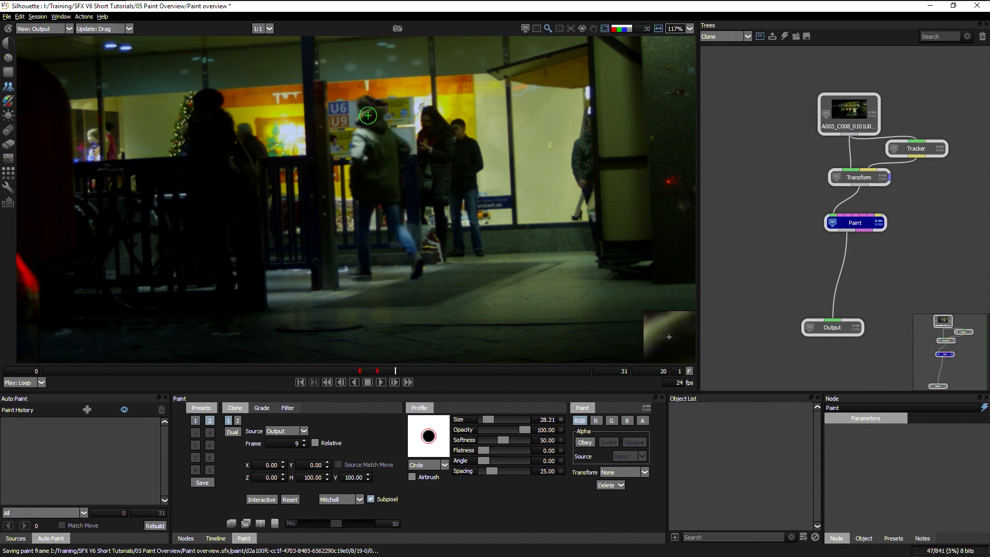
pyautogui.moveTo(362, 106)
pyautogui.mouseDown()
pyautogui.moveTo(399, 154)
pyautogui.moveTo(380, 175)
pyautogui.moveTo(407, 272)
pyautogui.mouseUp()
pyautogui.moveTo(363, 206)
pyautogui.mouseDown()
pyautogui.moveTo(362, 149)
pyautogui.moveTo(386, 211)
pyautogui.moveTo(369, 144)
pyautogui.moveTo(350, 180)
pyautogui.moveTo(384, 199)
pyautogui.mouseUp()
pyautogui.press('1')
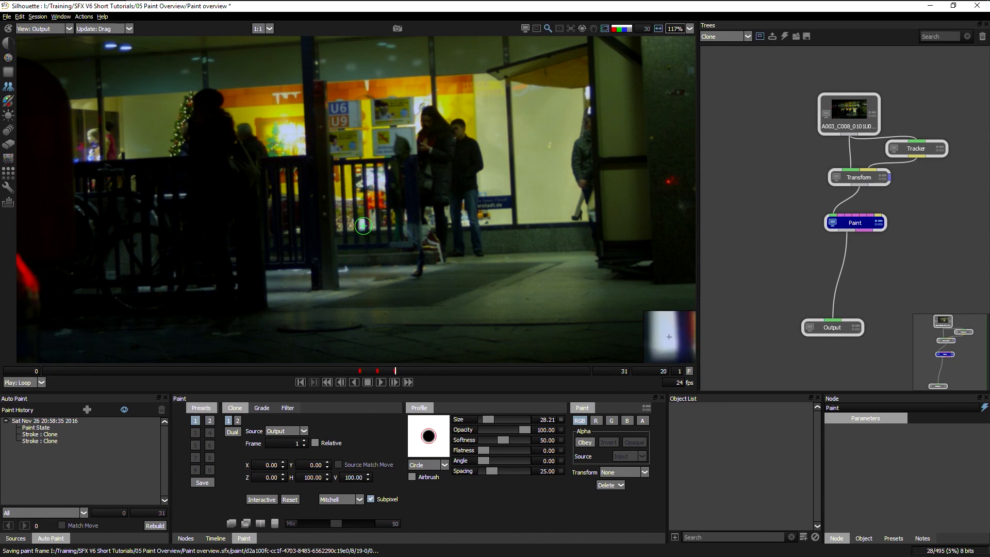
pyautogui.moveTo(384, 108)
pyautogui.mouseDown()
pyautogui.moveTo(422, 278)
pyautogui.moveTo(408, 278)
pyautogui.mouseUp()
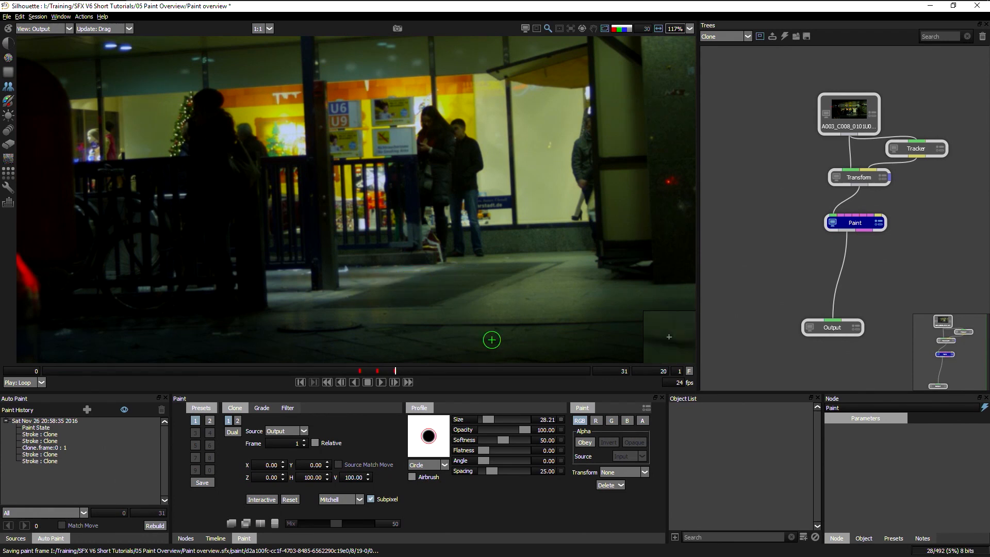
pyautogui.click(378, 270)
# Step: Compare the original foreground with the painted output, and play and scrub through the painted frames
pyautogui.press('F1')
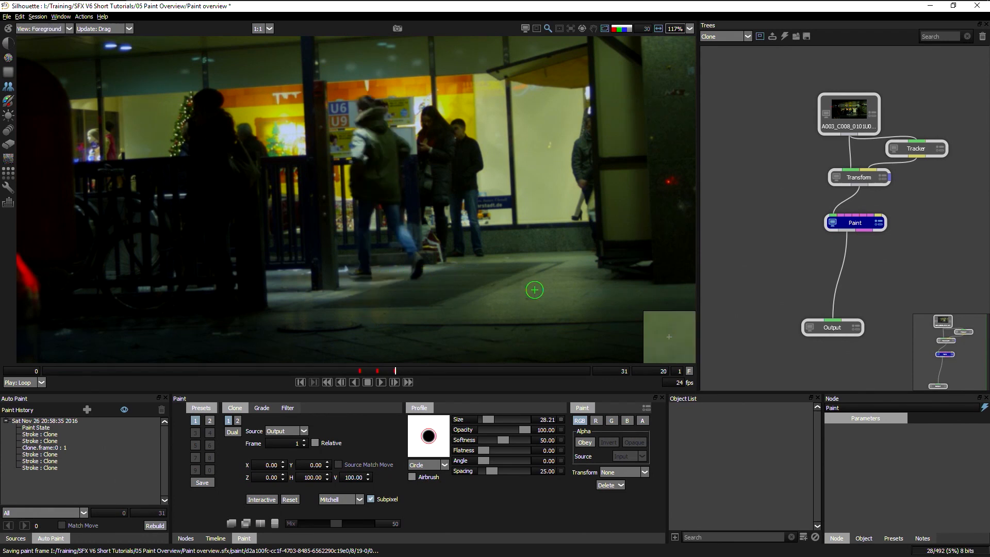
pyautogui.press('Left')
pyautogui.press('F2')
pyautogui.press('s')
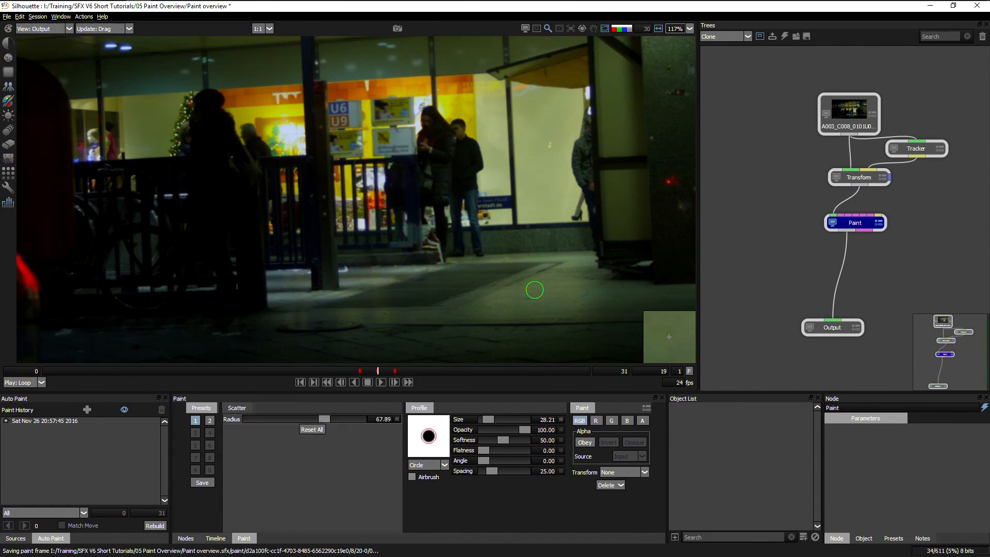
pyautogui.press('c')
pyautogui.click(382, 389)
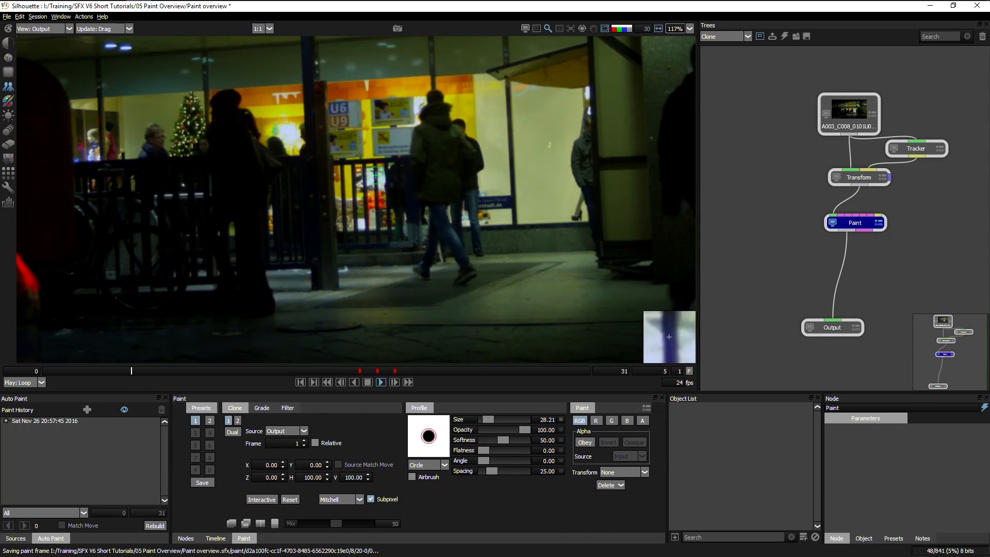
pyautogui.click(367, 376)
pyautogui.moveTo(367, 372)
pyautogui.mouseDown()
pyautogui.moveTo(394, 367)
pyautogui.moveTo(383, 367)
pyautogui.mouseUp()
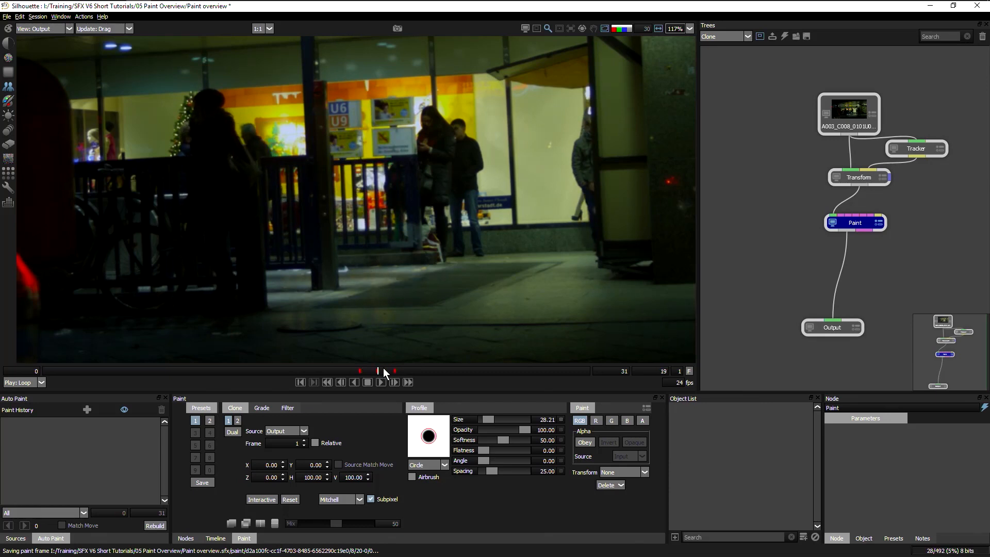